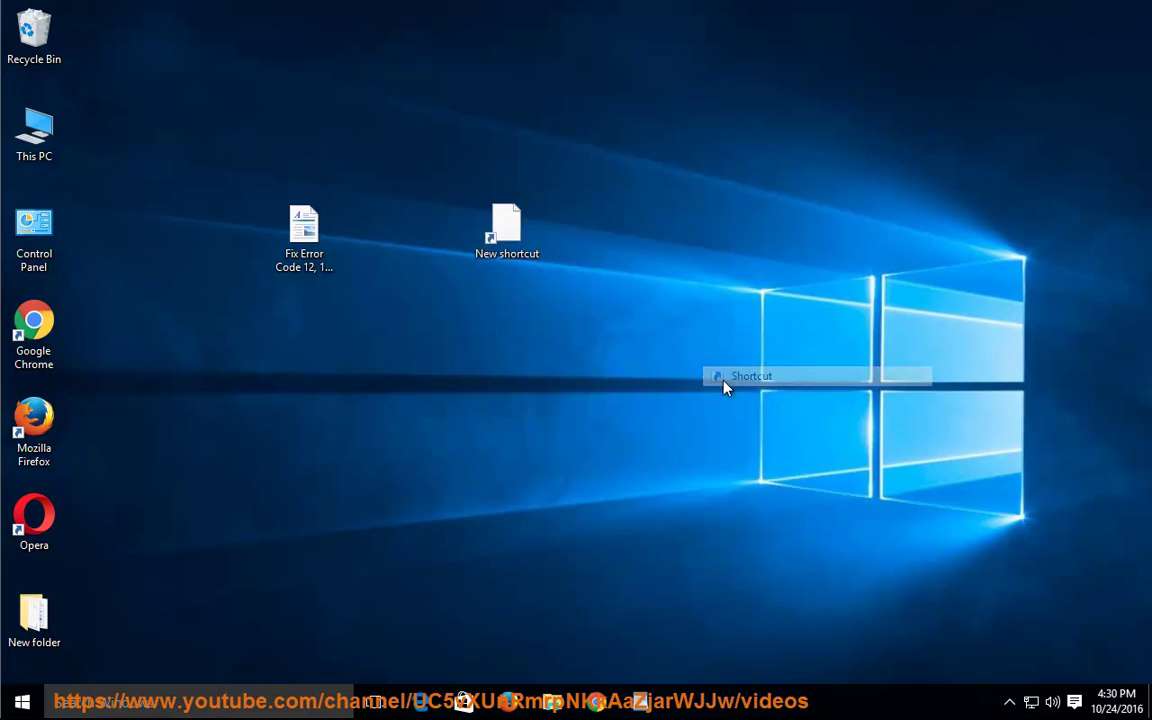
Create a desktop shortcut to %windir%\system32\rundll32.exe advapi32.dll and name it clearRAM
right_click(396, 340)
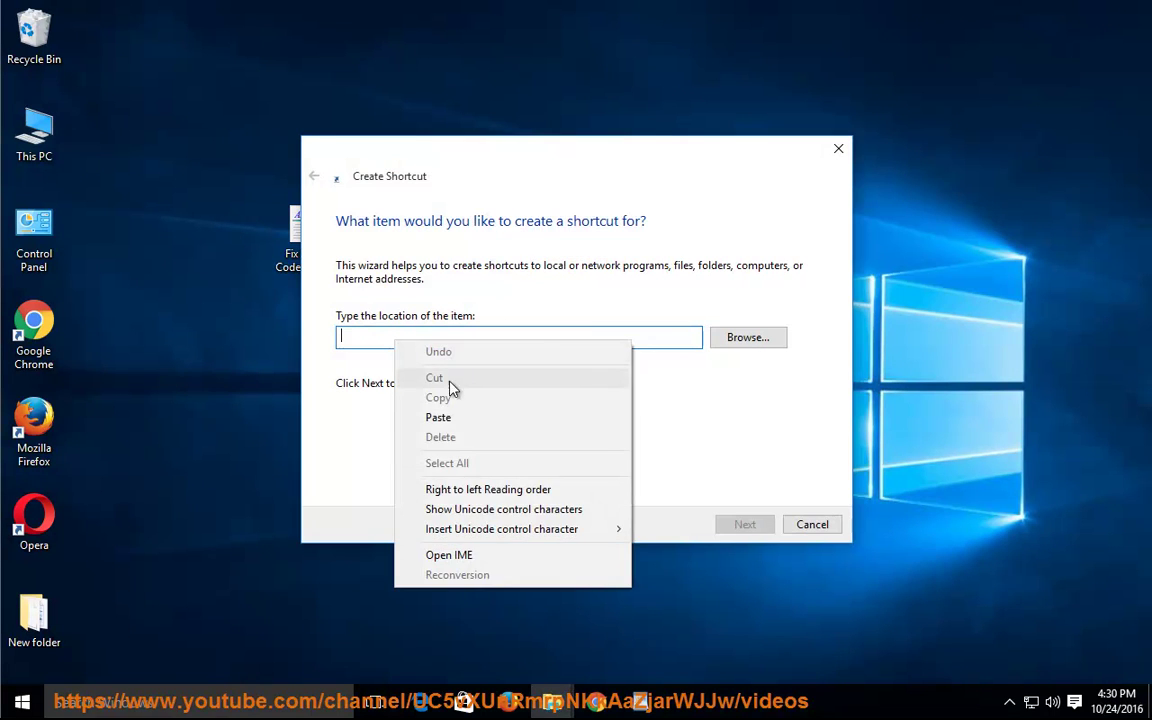
click(413, 376)
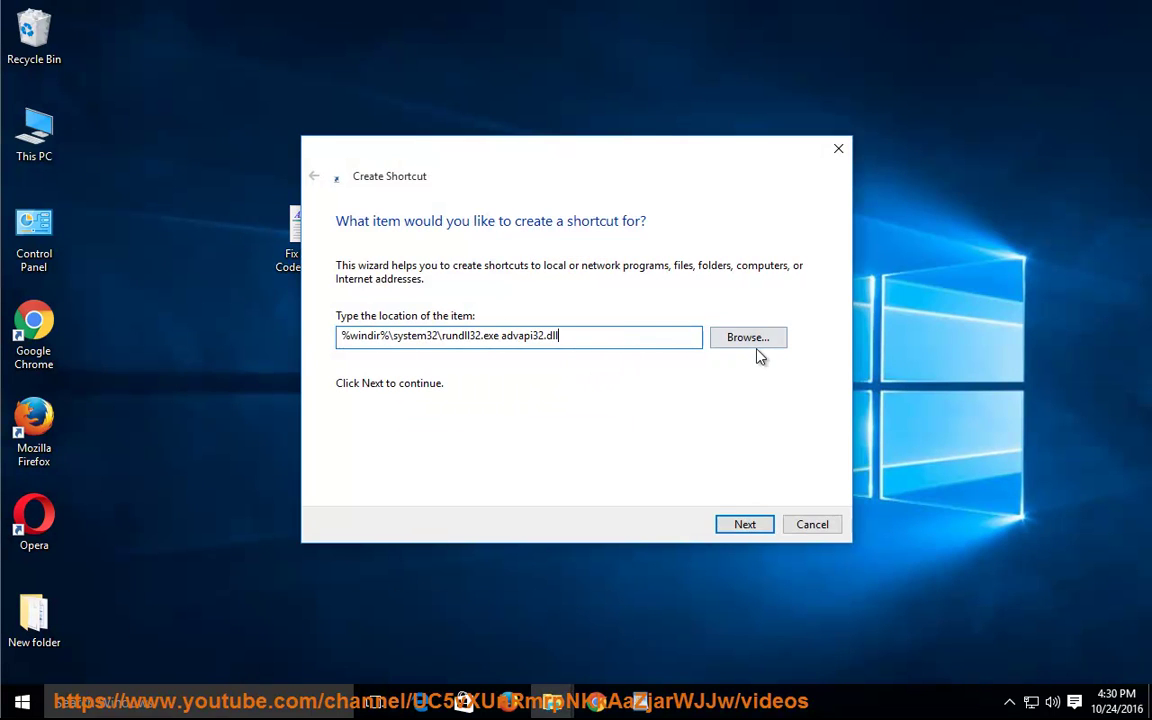
click(745, 525)
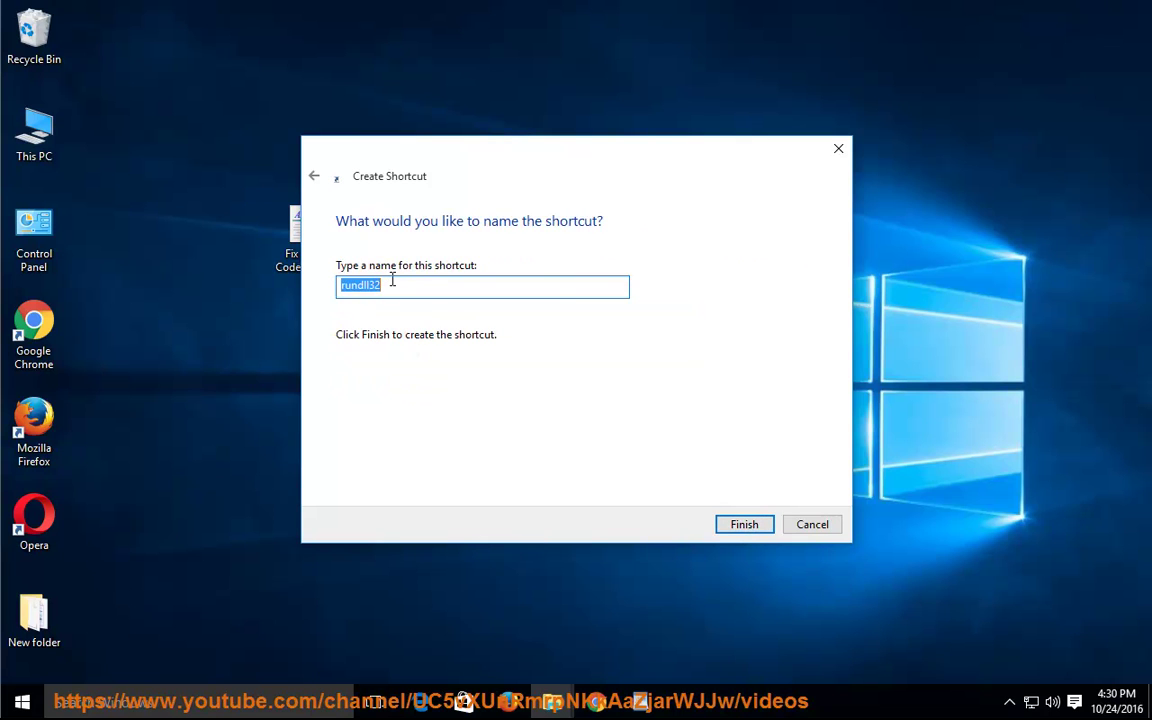
text(clearRAM)
click(736, 524)
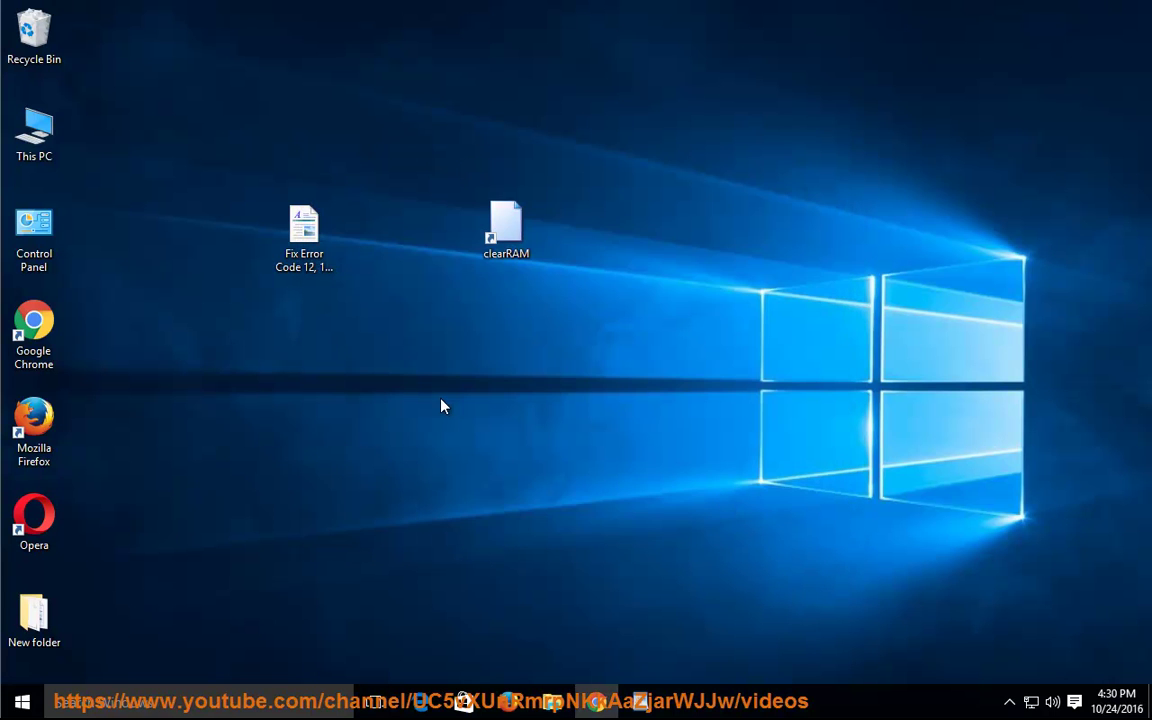
Run the clearRAM desktop shortcut as administrator and allow it to make changes to the PC
right_click(513, 232)
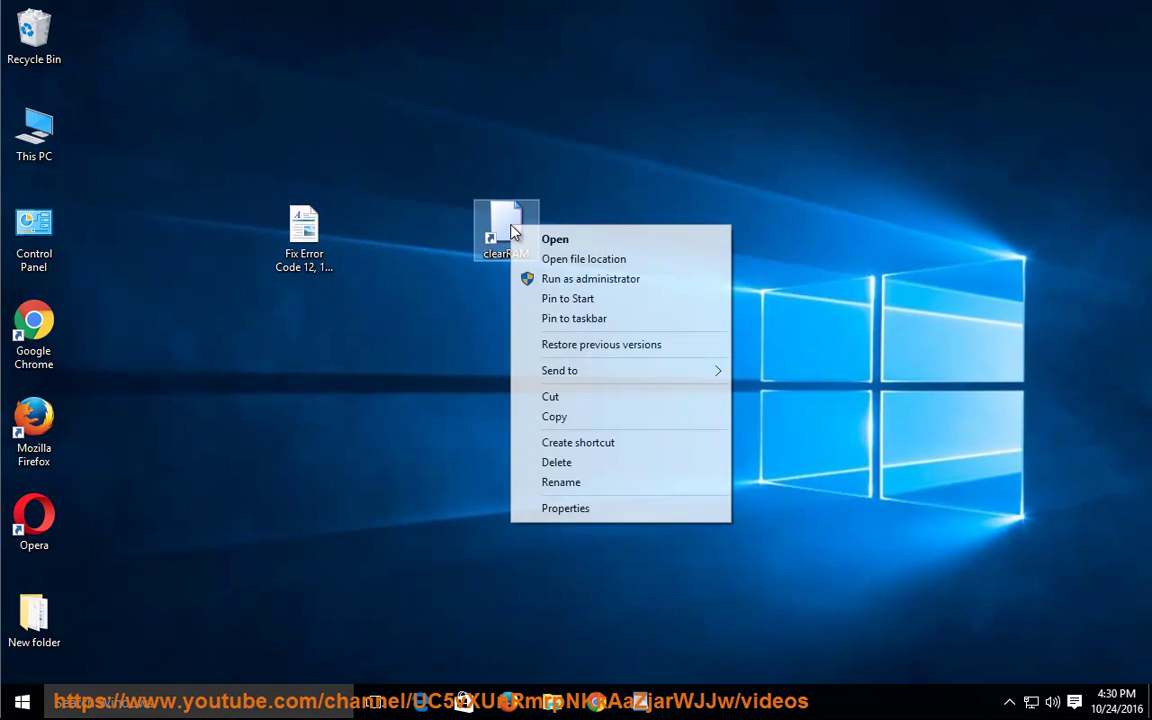
click(576, 280)
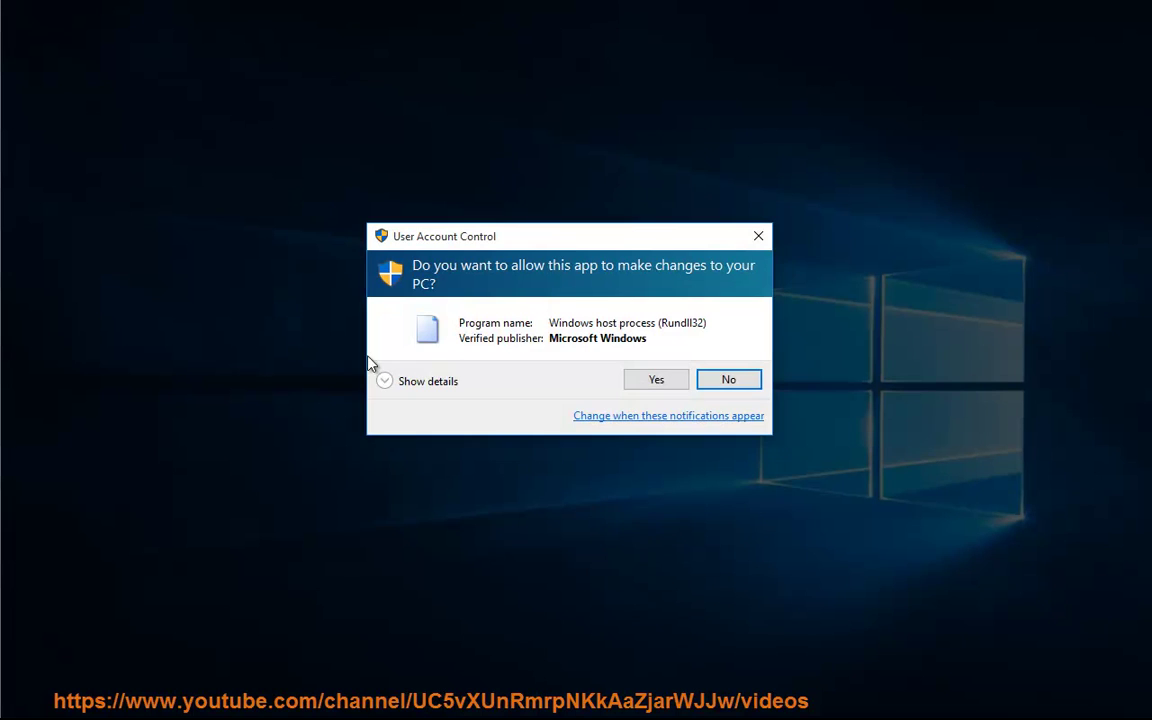
click(658, 378)
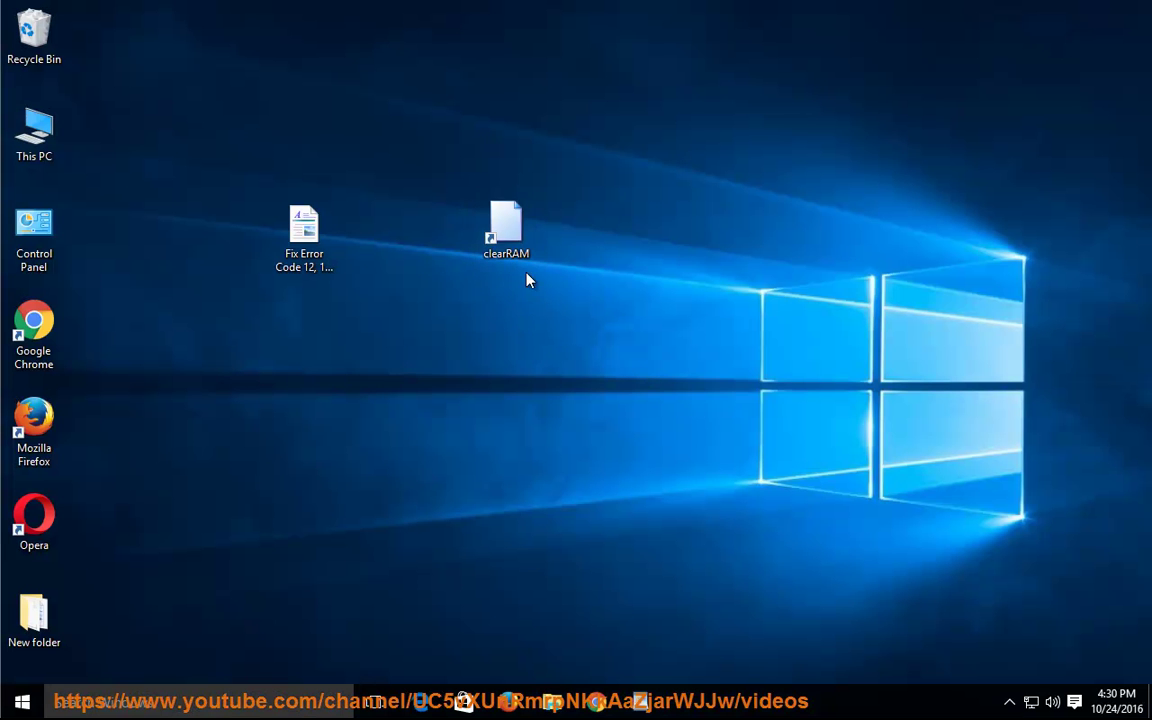
Switch to the WordPad document and bold "Virtual Memory" in the line about increasing it
click(640, 701)
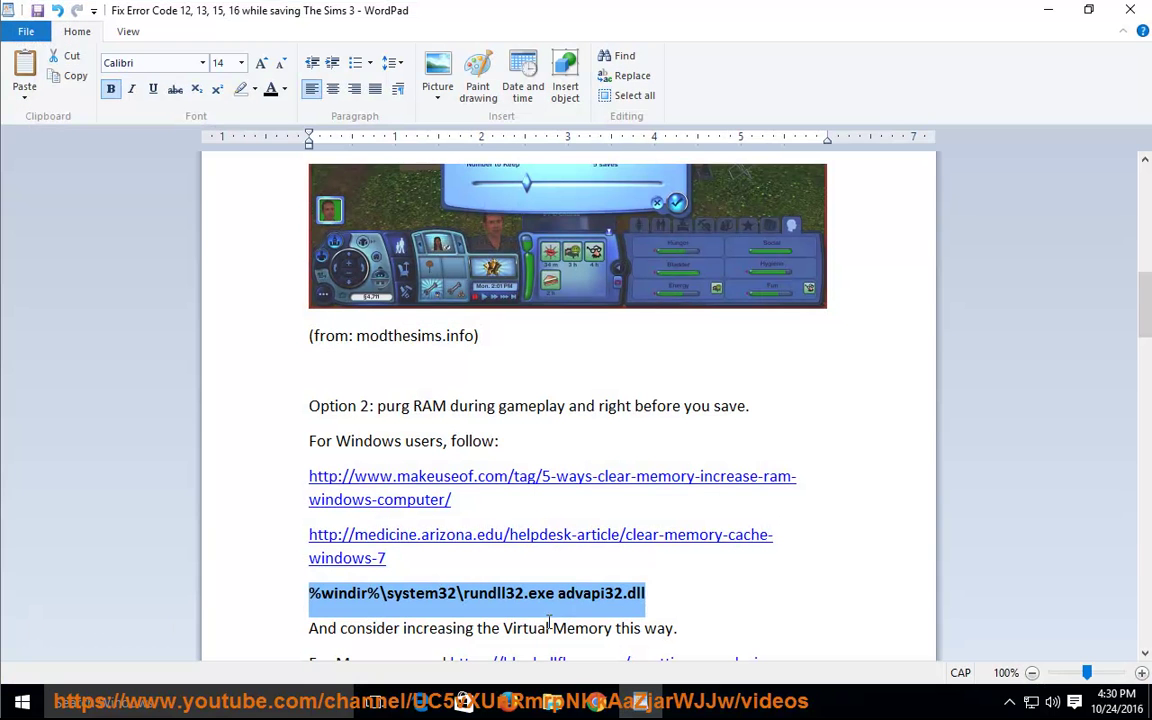
click(641, 595)
drag(1145, 288, 1145, 316)
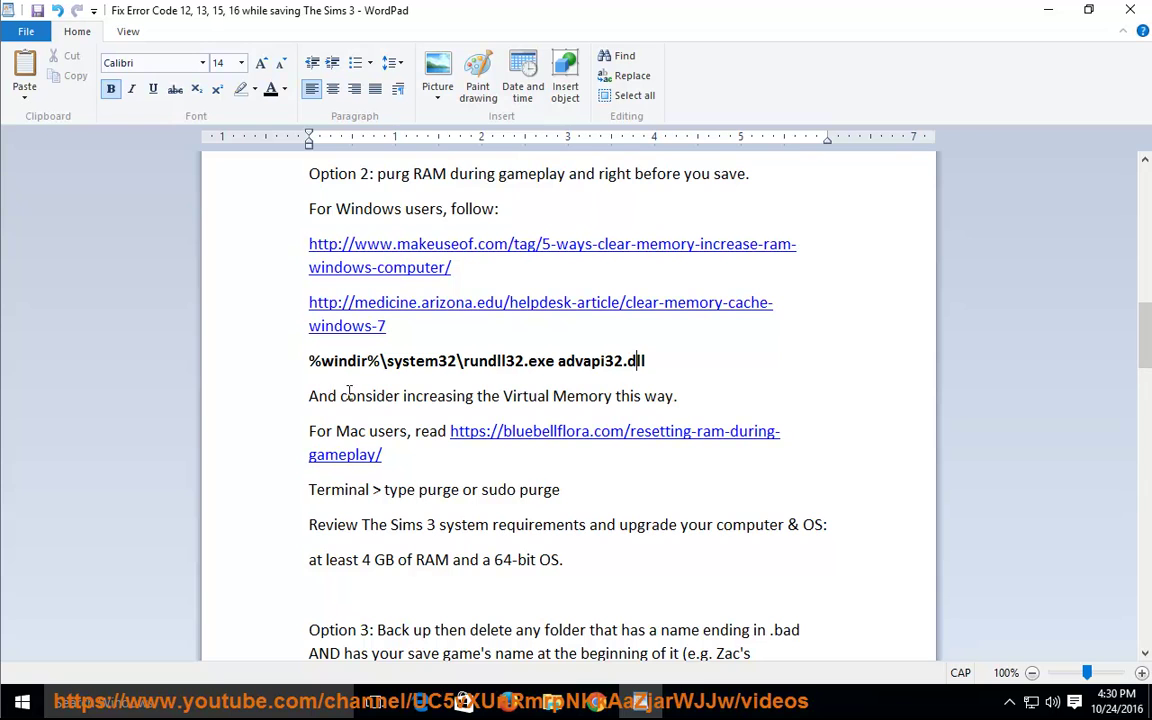
drag(340, 396, 503, 396)
click(676, 396)
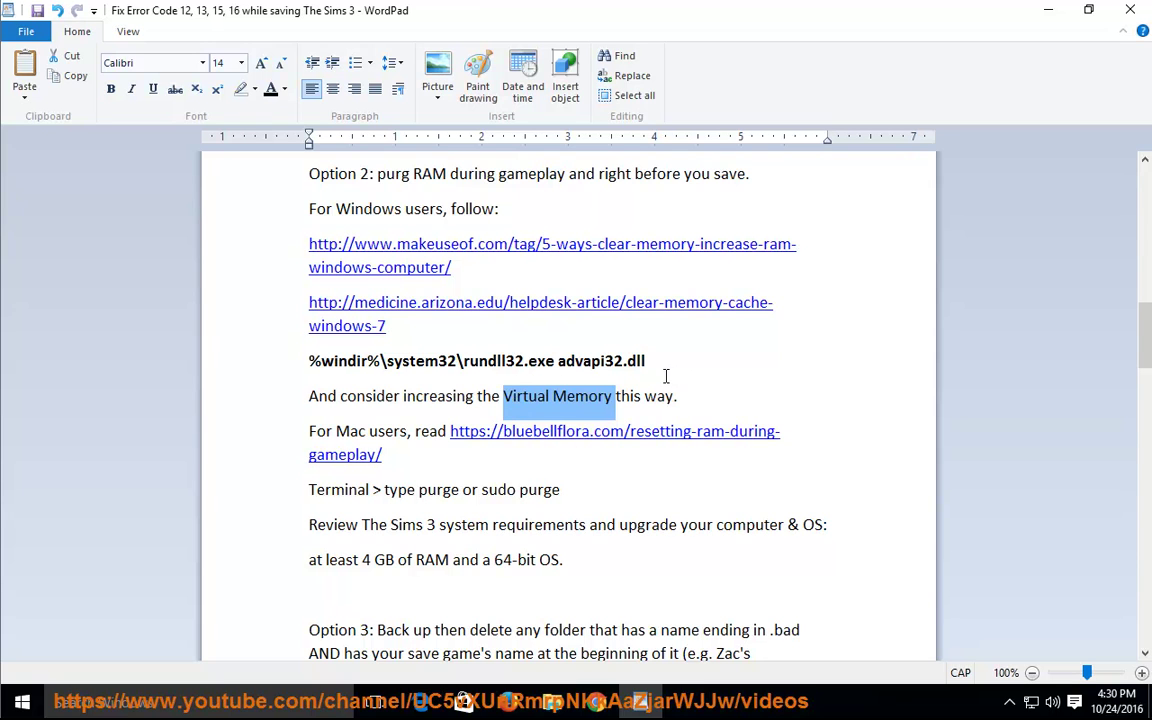
click(111, 89)
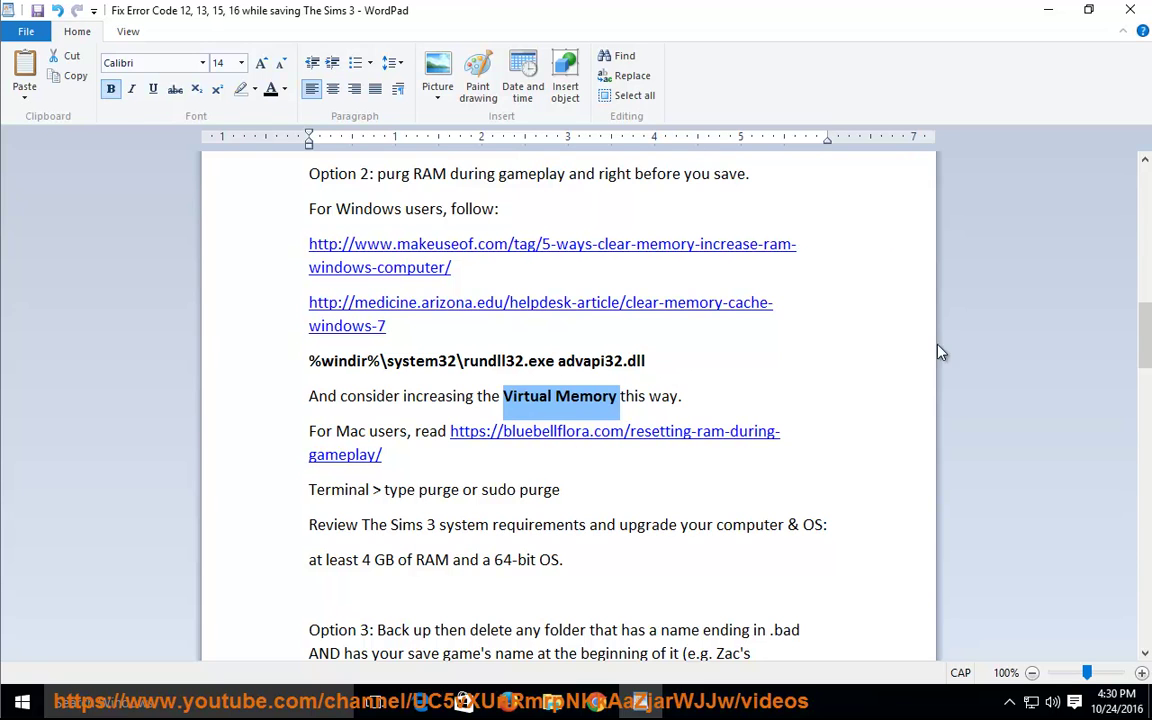
Add "Now, follow me..." at the end of the Virtual Memory line
click(702, 393)
key(Caps_Lock)
text(FOL)
key(BackSpace)
key(BackSpace)
key(BackSpace)
key(Caps_Lock)
text(Now, follow me...)
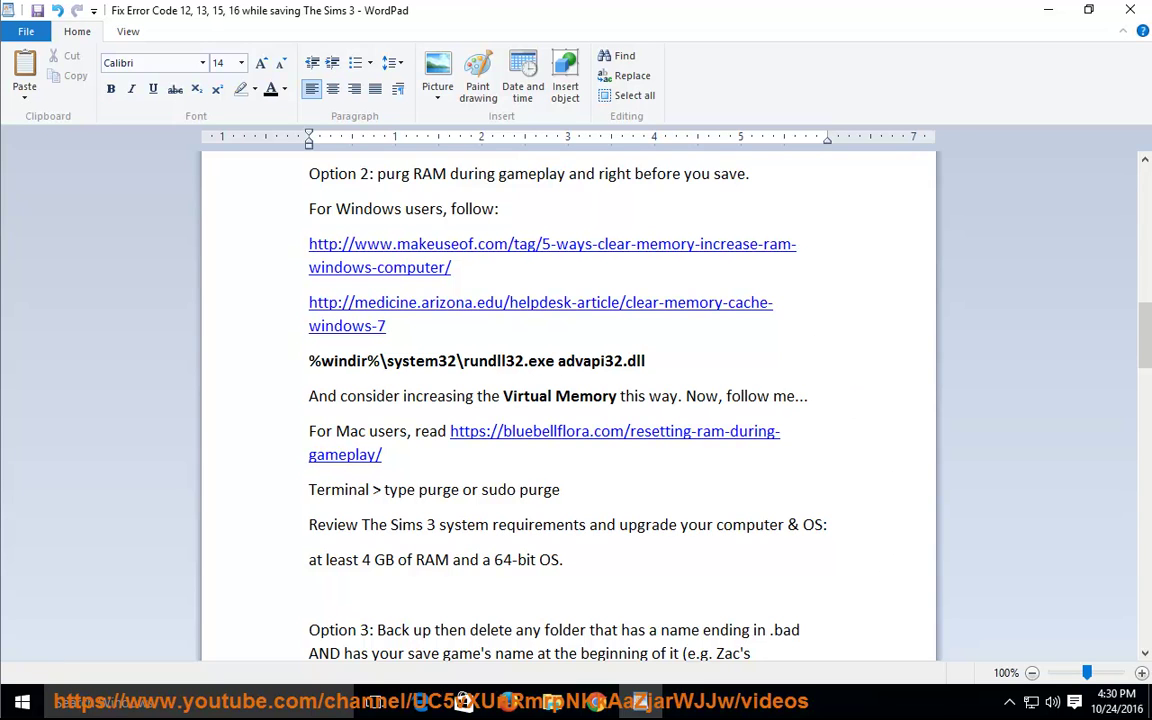
Minimize the document and open the Virtual Memory settings through This PC's advanced system properties and performance options
click(1042, 11)
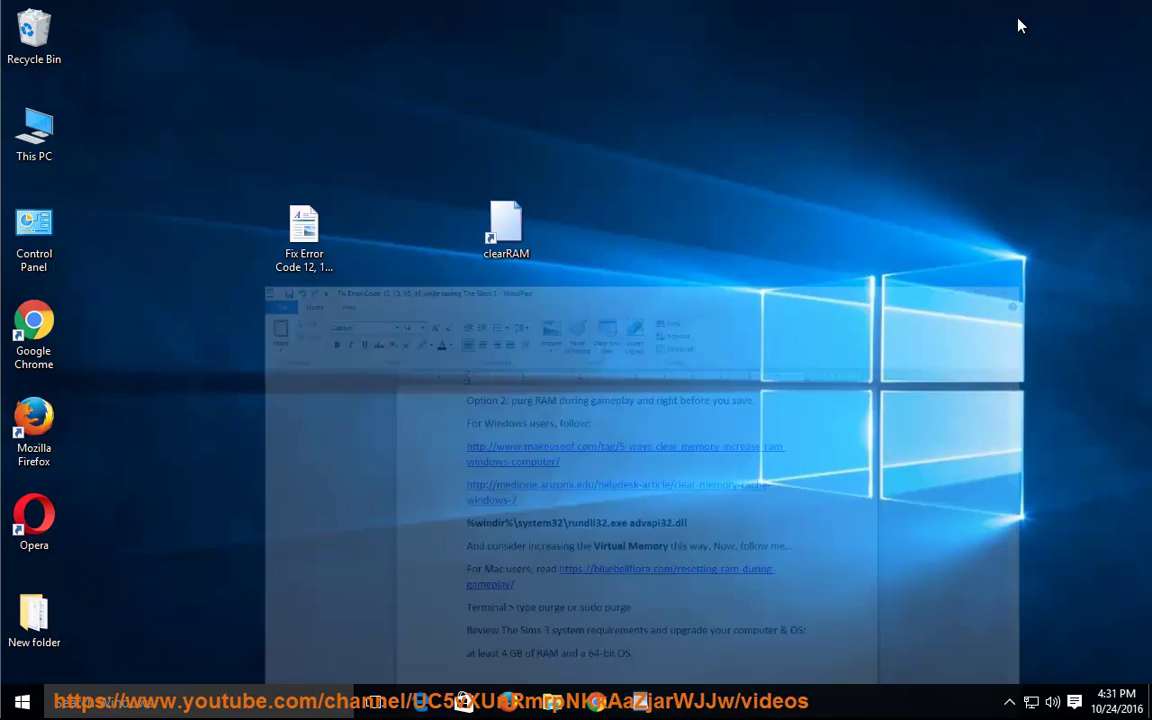
right_click(41, 119)
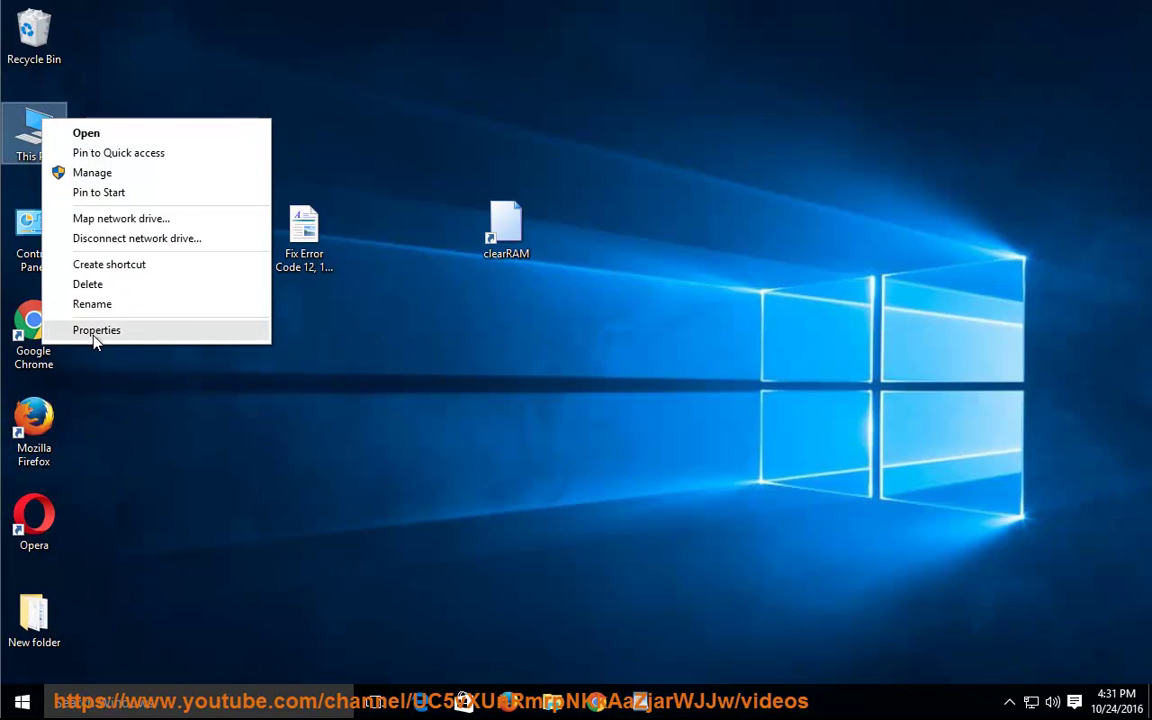
click(171, 337)
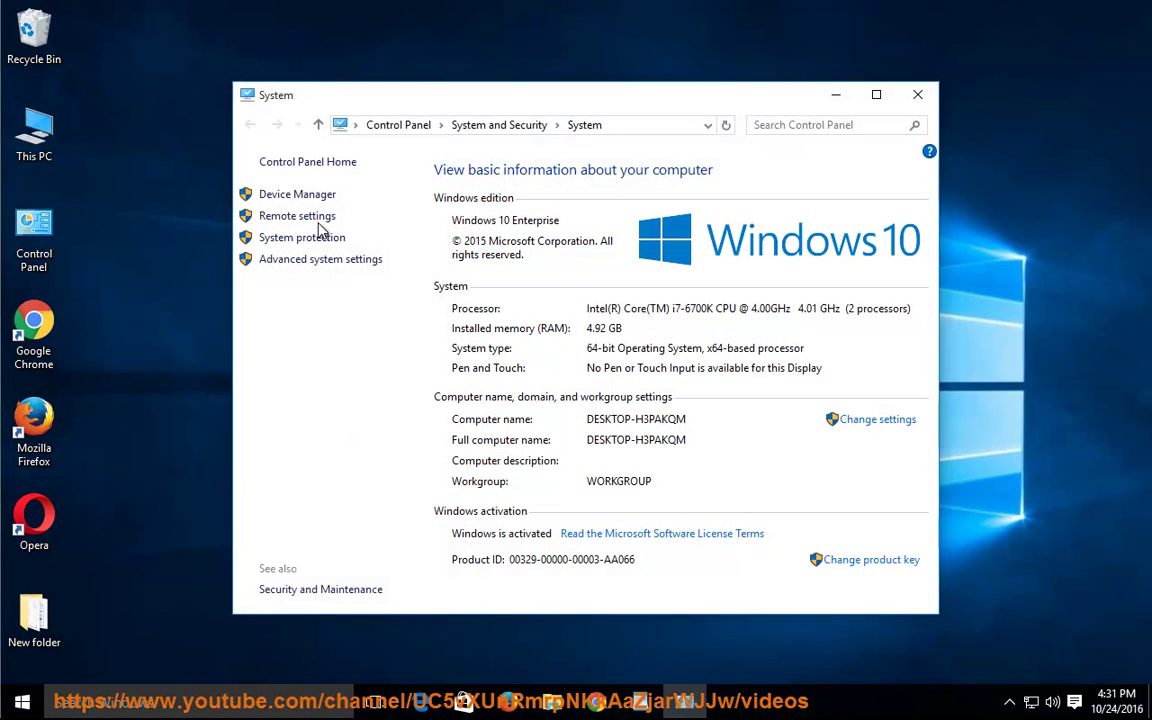
click(330, 260)
drag(430, 178, 645, 222)
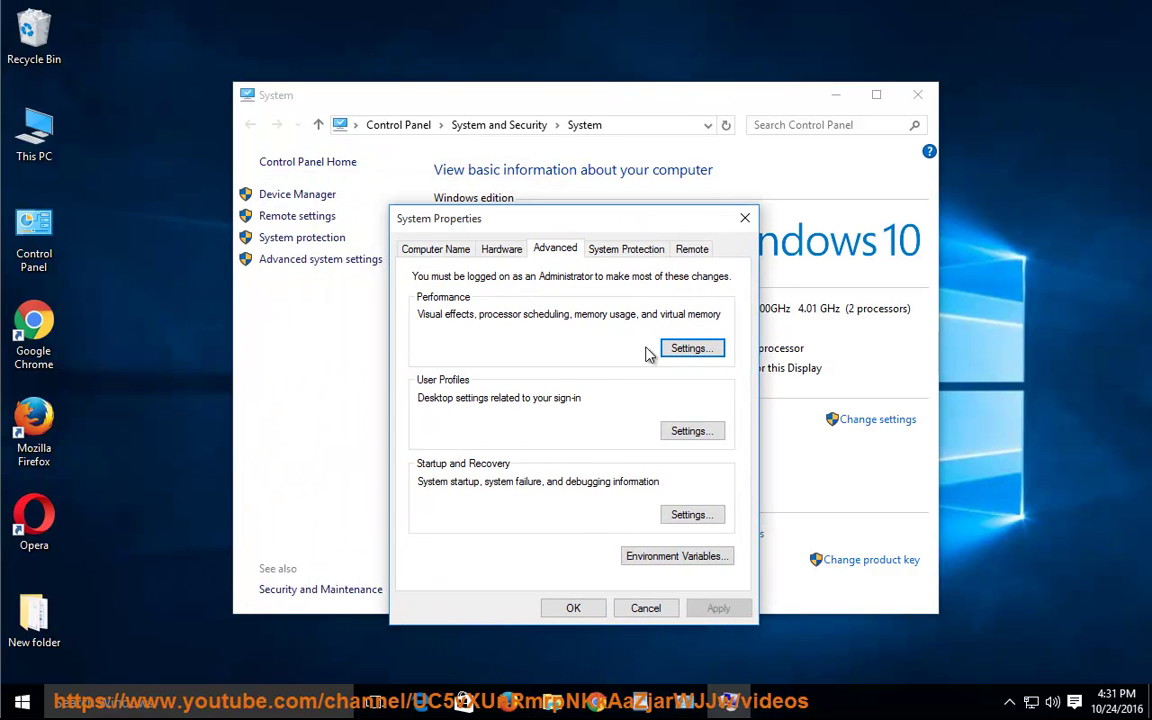
click(692, 350)
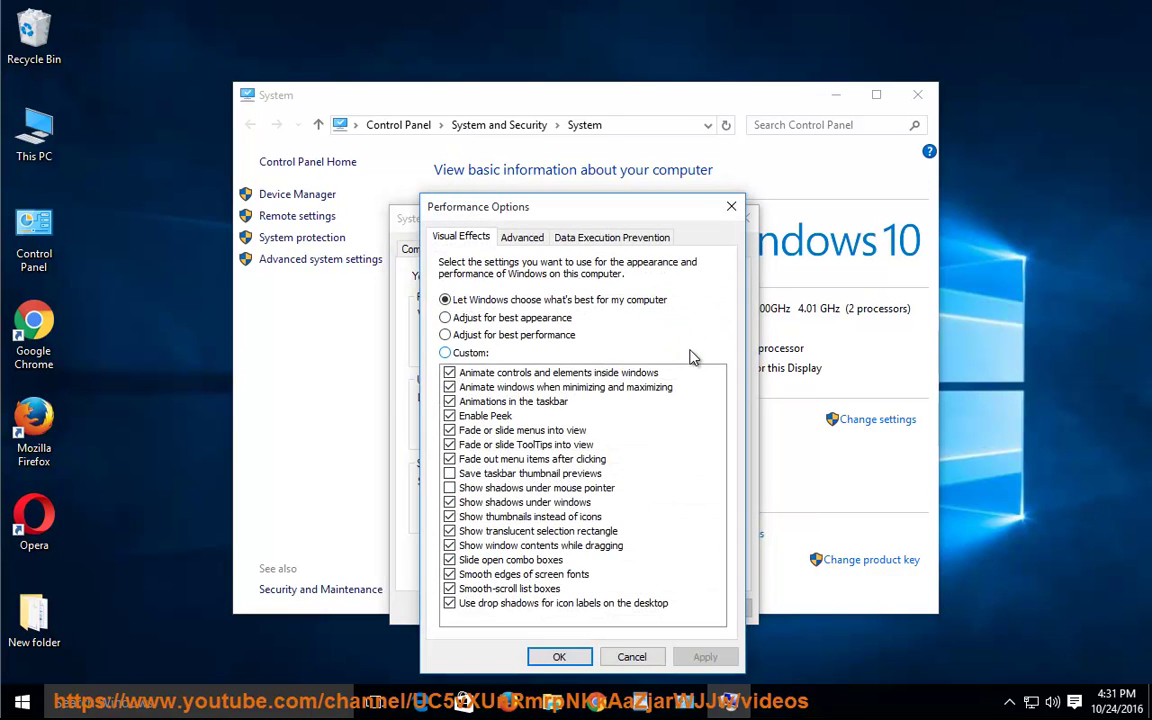
click(520, 238)
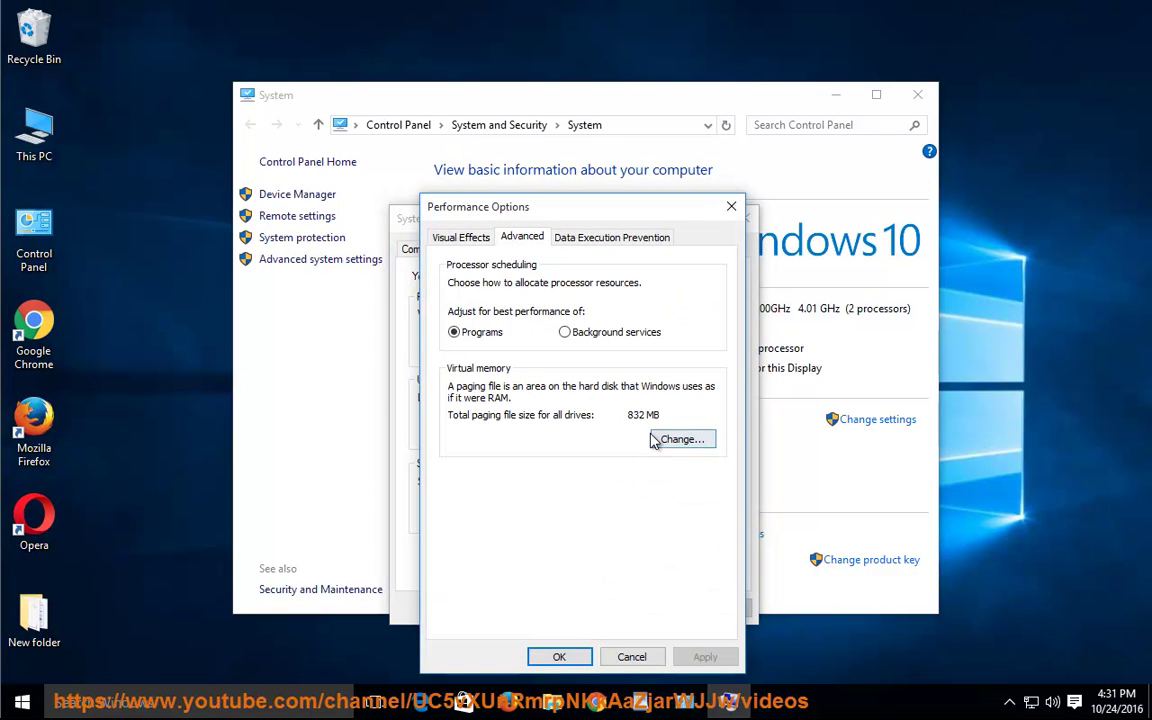
click(684, 441)
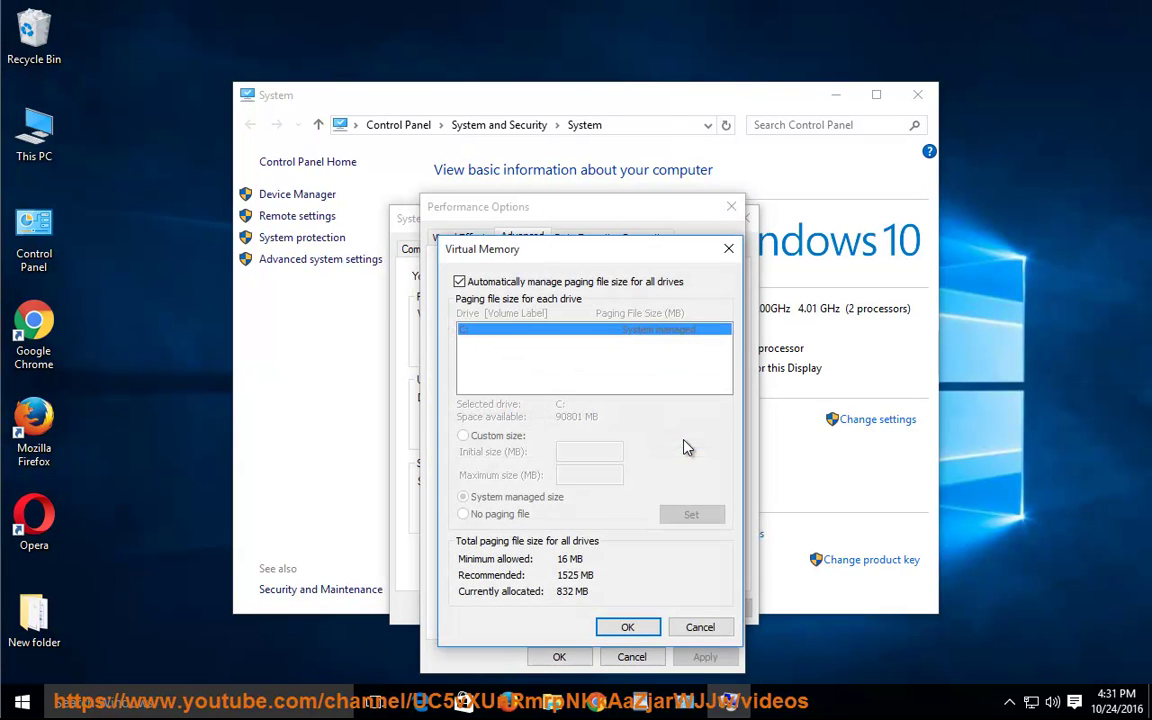
Rearrange the Performance Options and Virtual Memory dialogs so they no longer cover each other, reopening Virtual Memory
drag(604, 266, 912, 291)
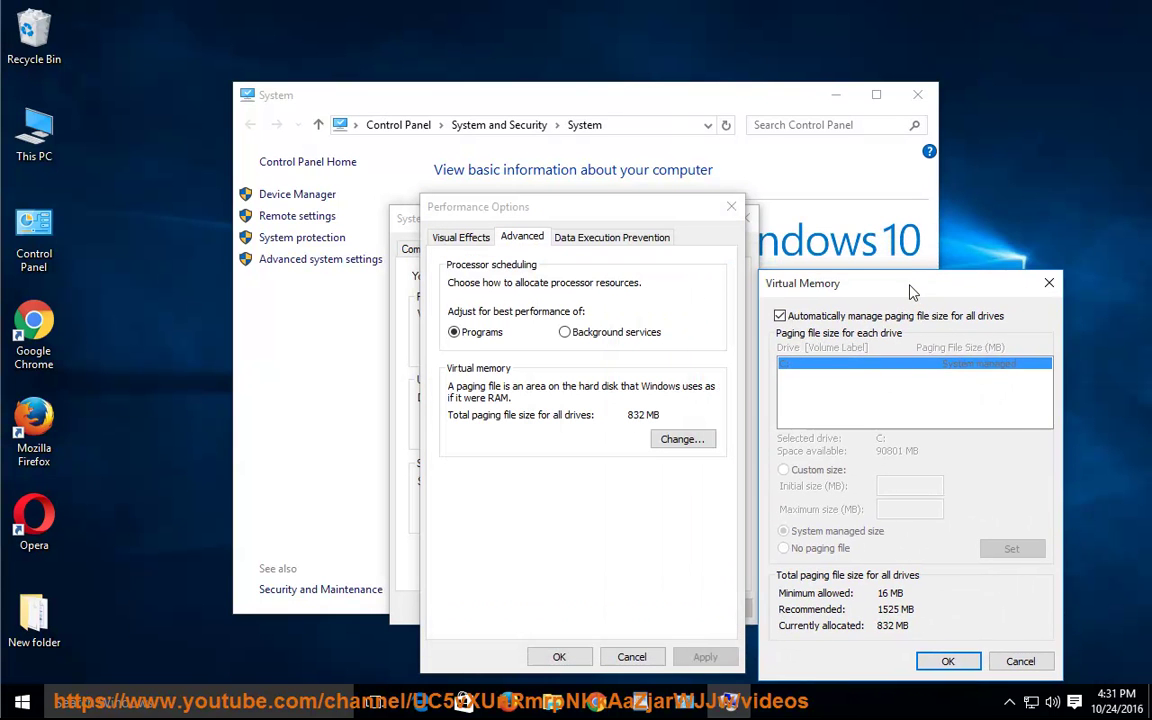
click(1020, 661)
drag(510, 208, 860, 25)
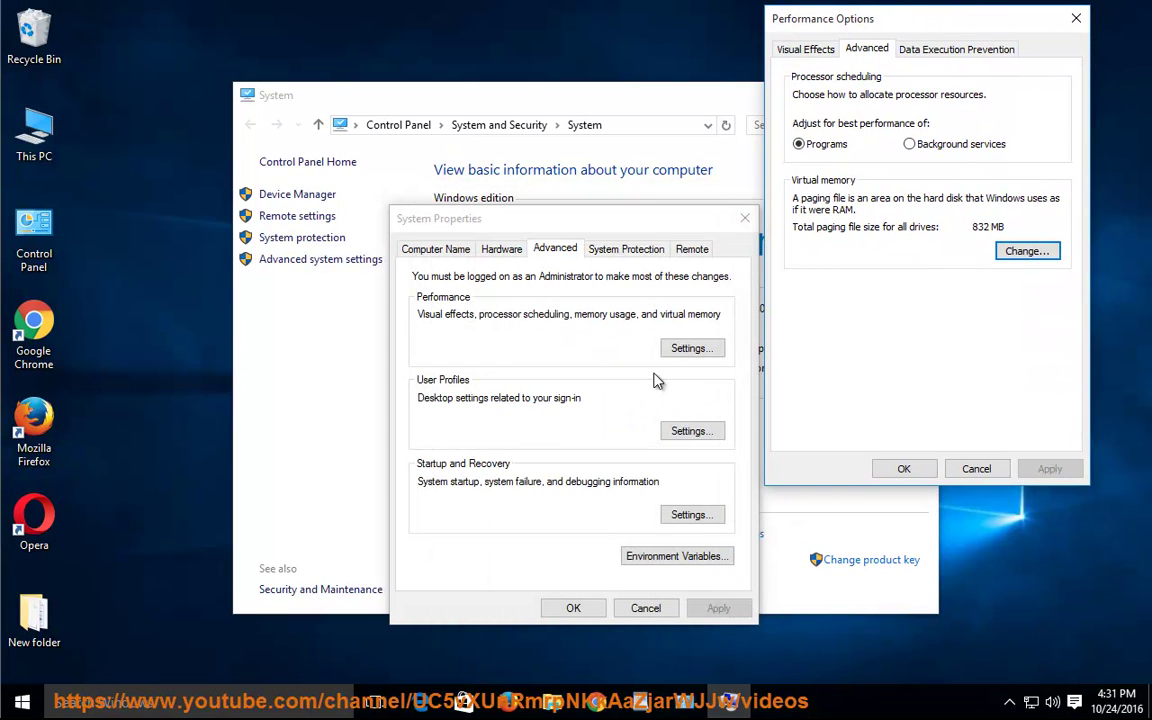
click(1033, 260)
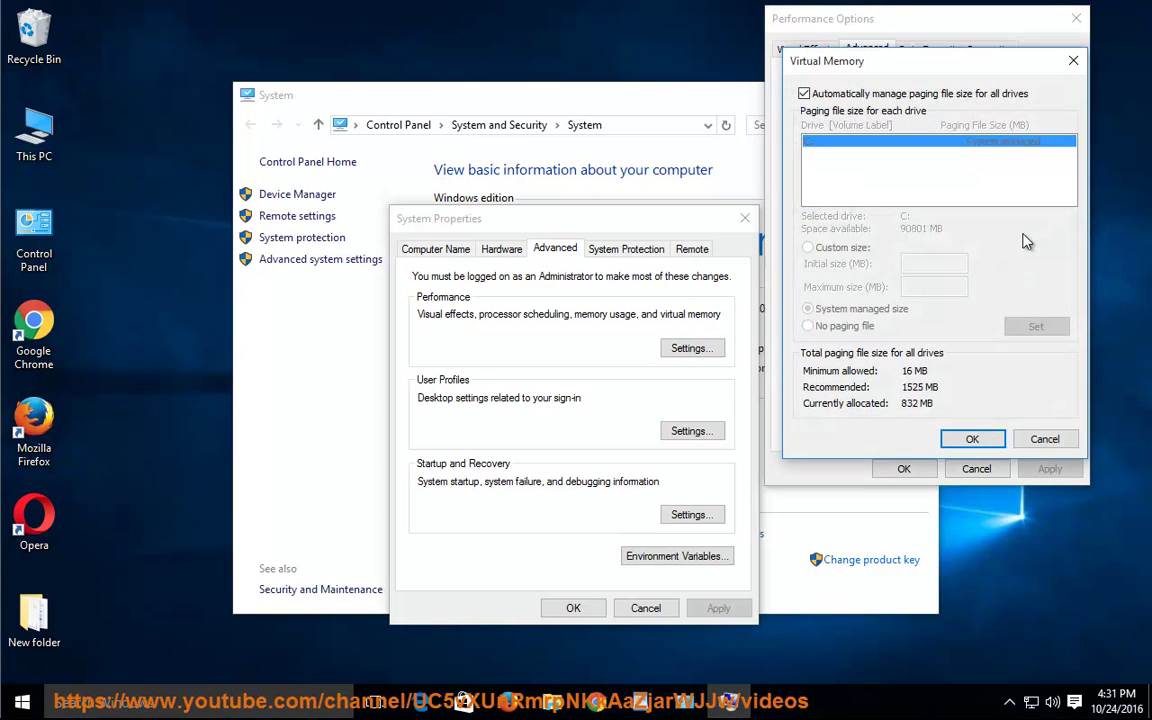
drag(945, 30, 942, 292)
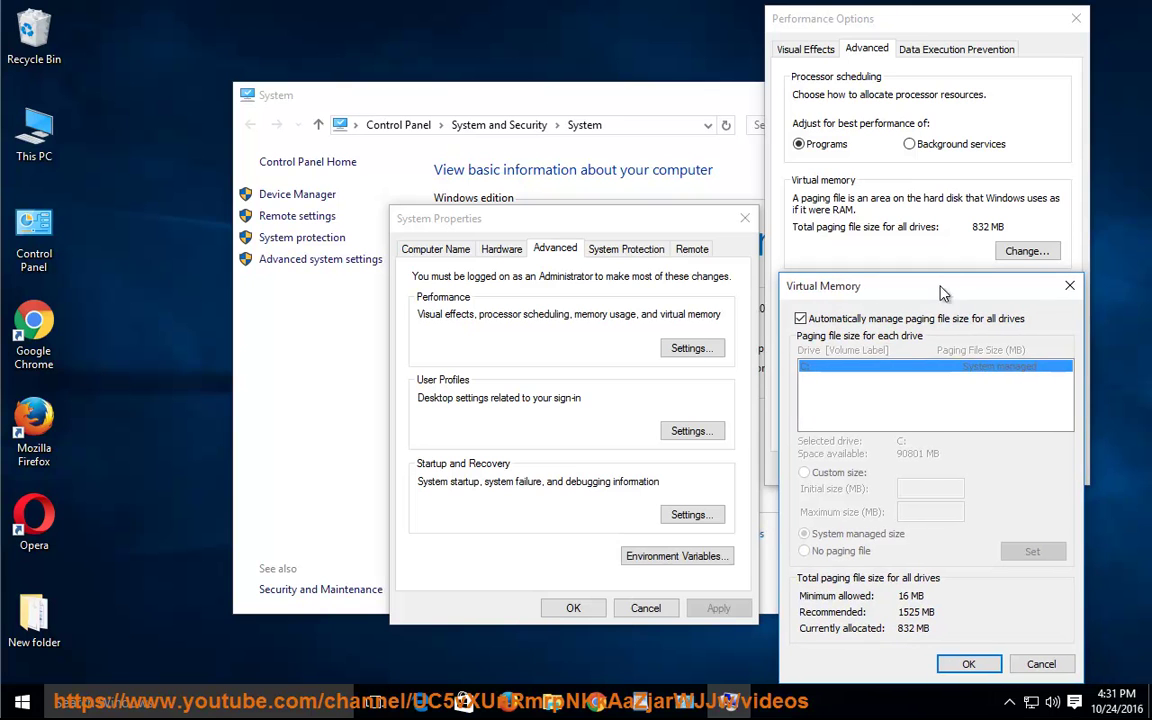
Turn off automatic paging file management and choose a custom size for drive C:
click(801, 320)
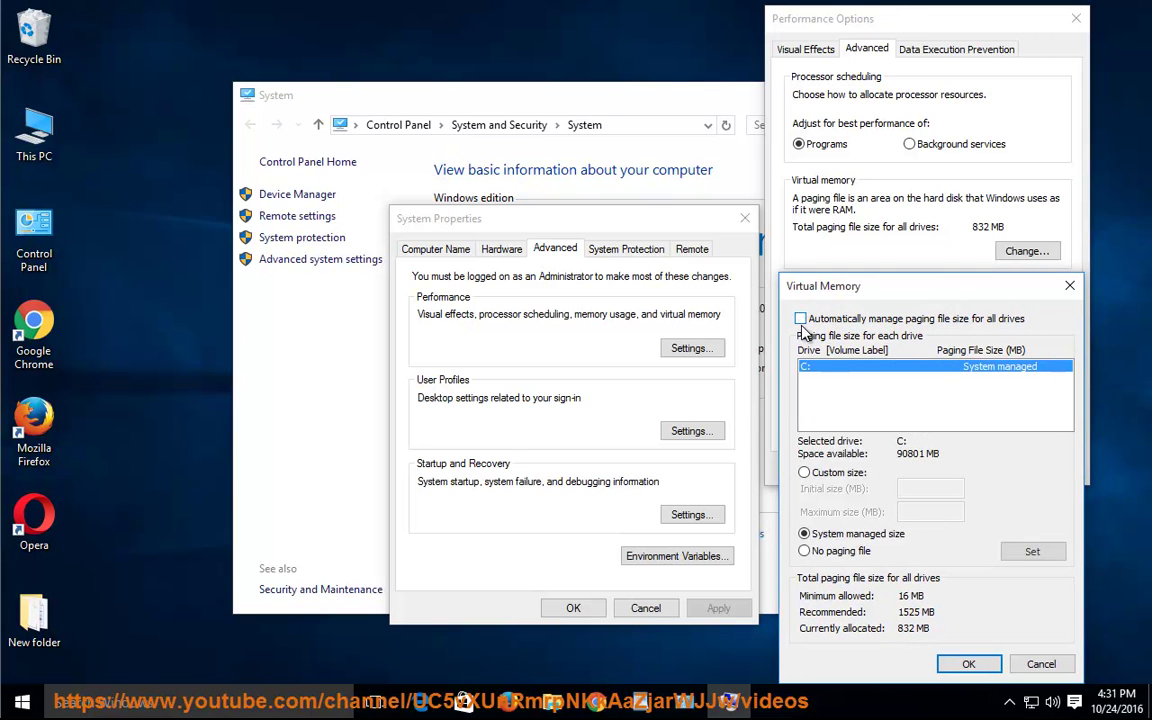
click(804, 472)
click(918, 489)
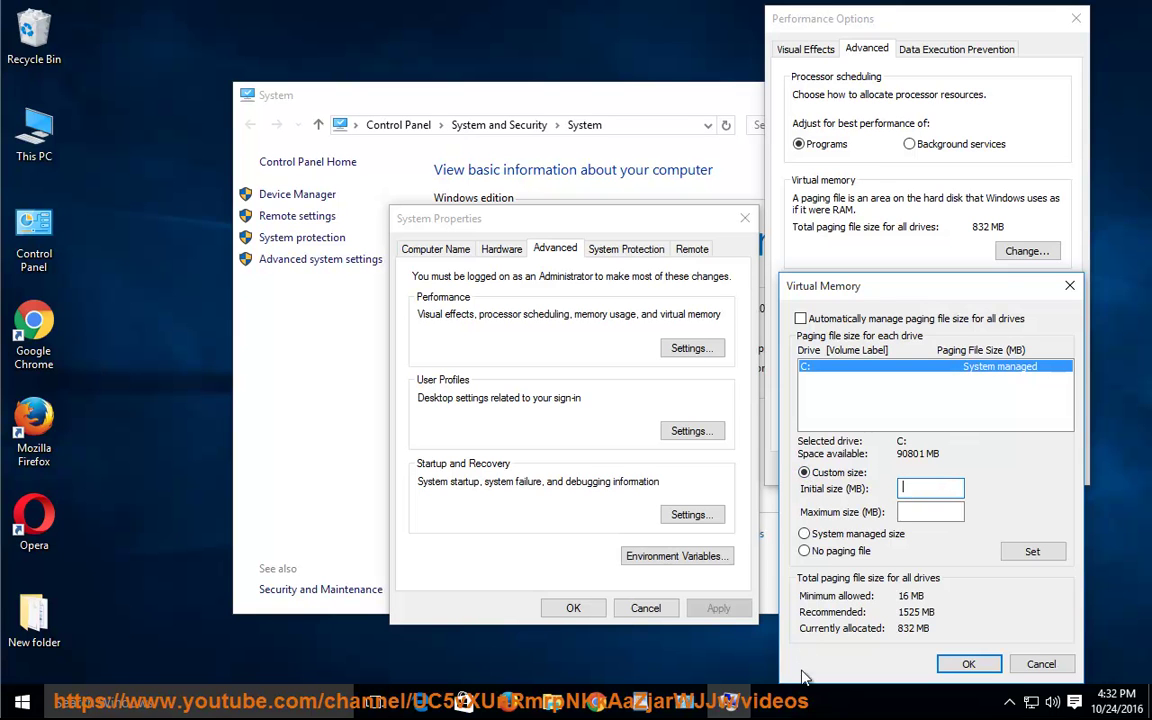
Check the computer's memory usage in Task Manager's performance view, then minimize Task Manager
right_click(712, 700)
click(716, 639)
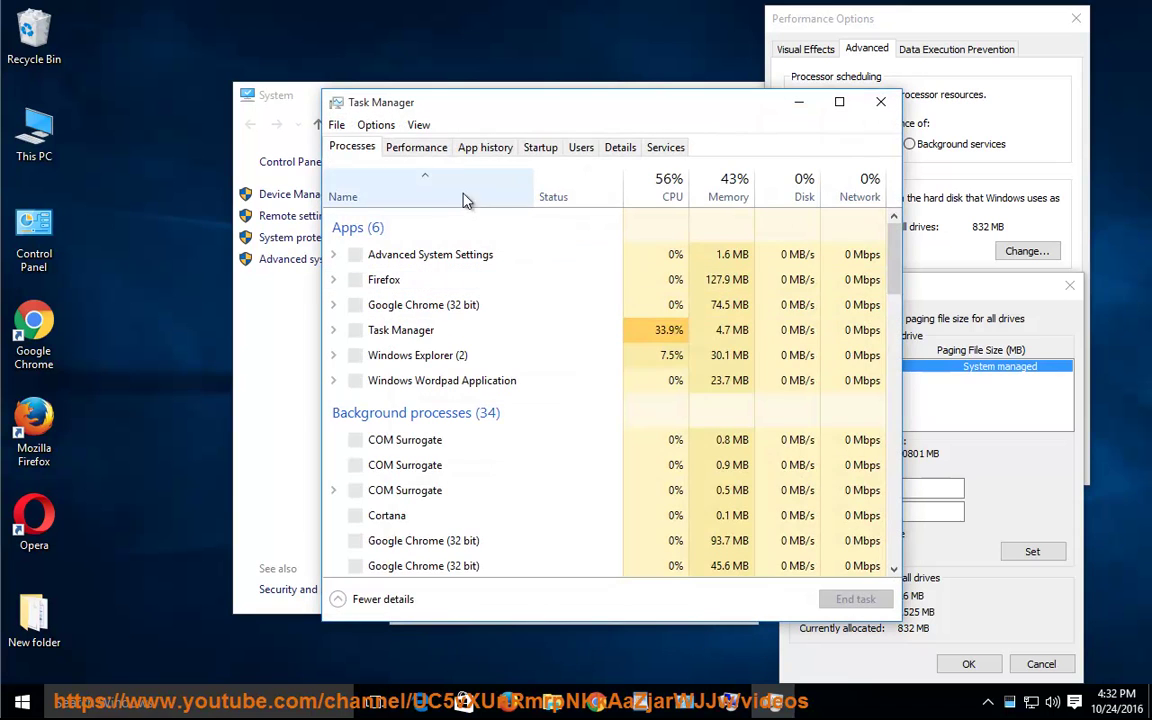
click(432, 150)
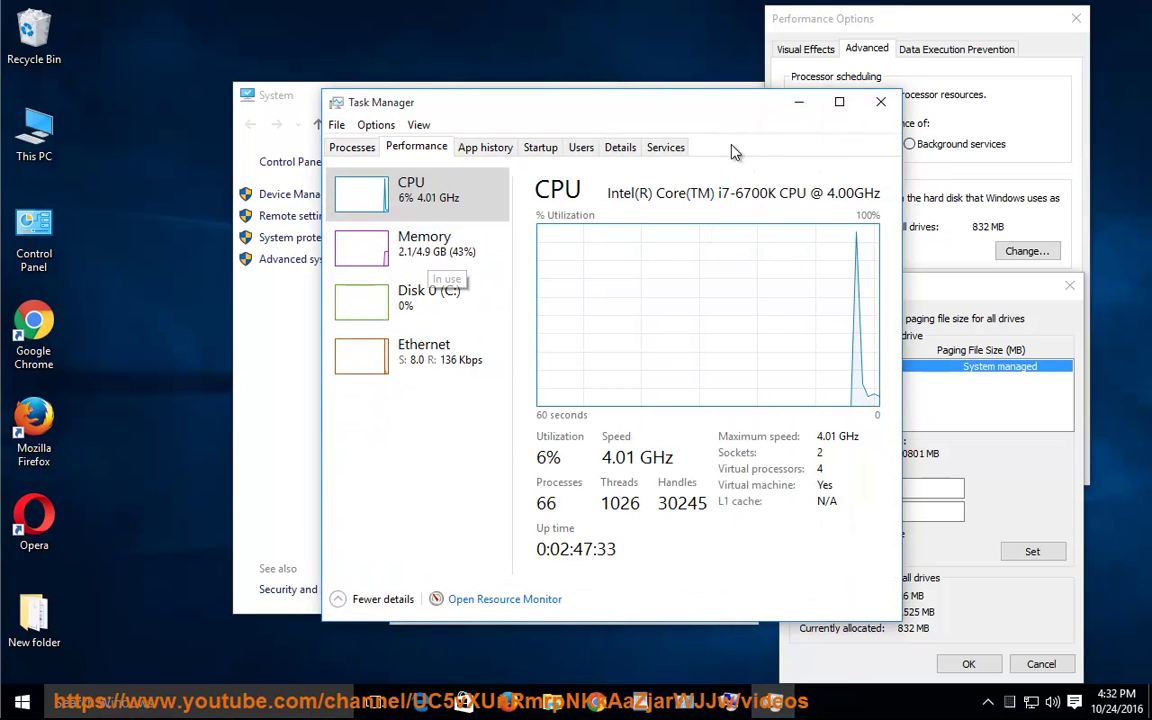
click(799, 102)
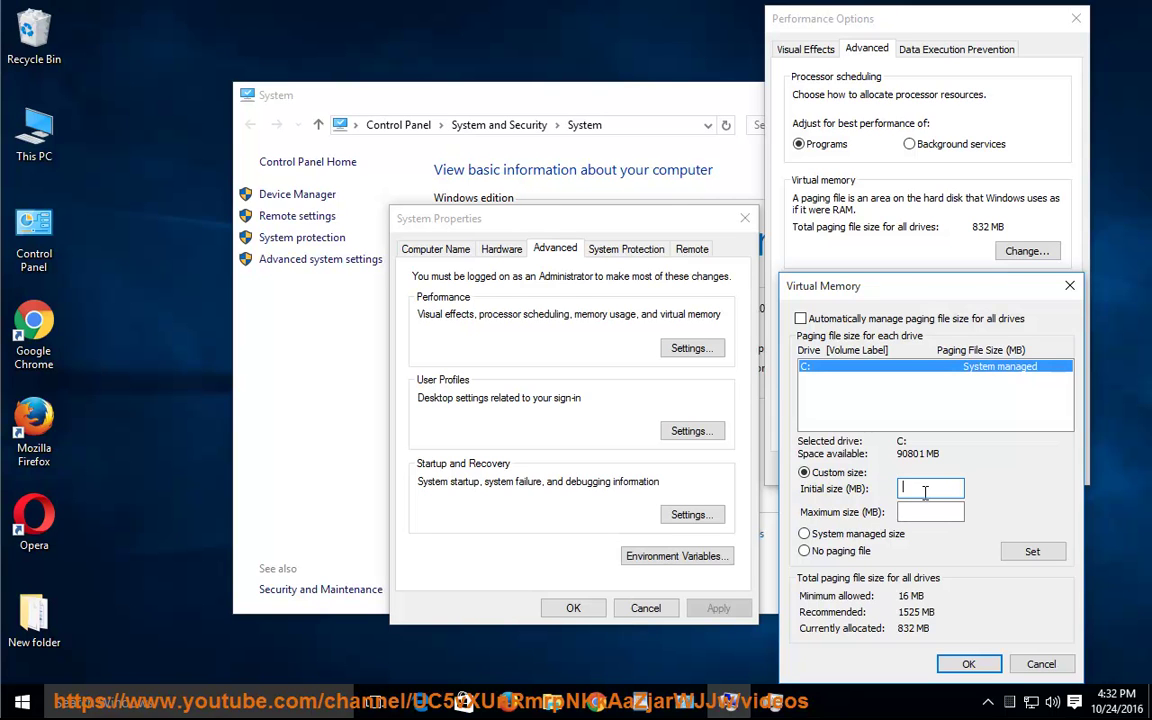
Enter an initial paging file size of 20000 MB and a maximum of 40000 MB, then cancel all the settings dialogs
text(2)
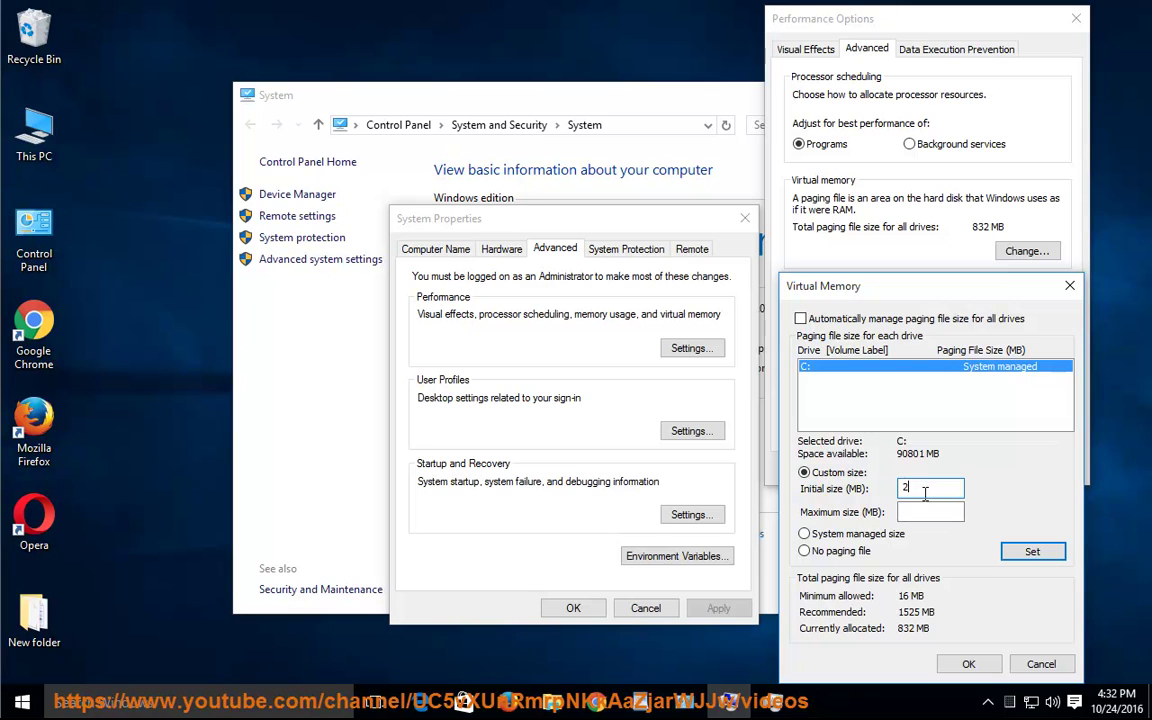
text(0000)
click(924, 510)
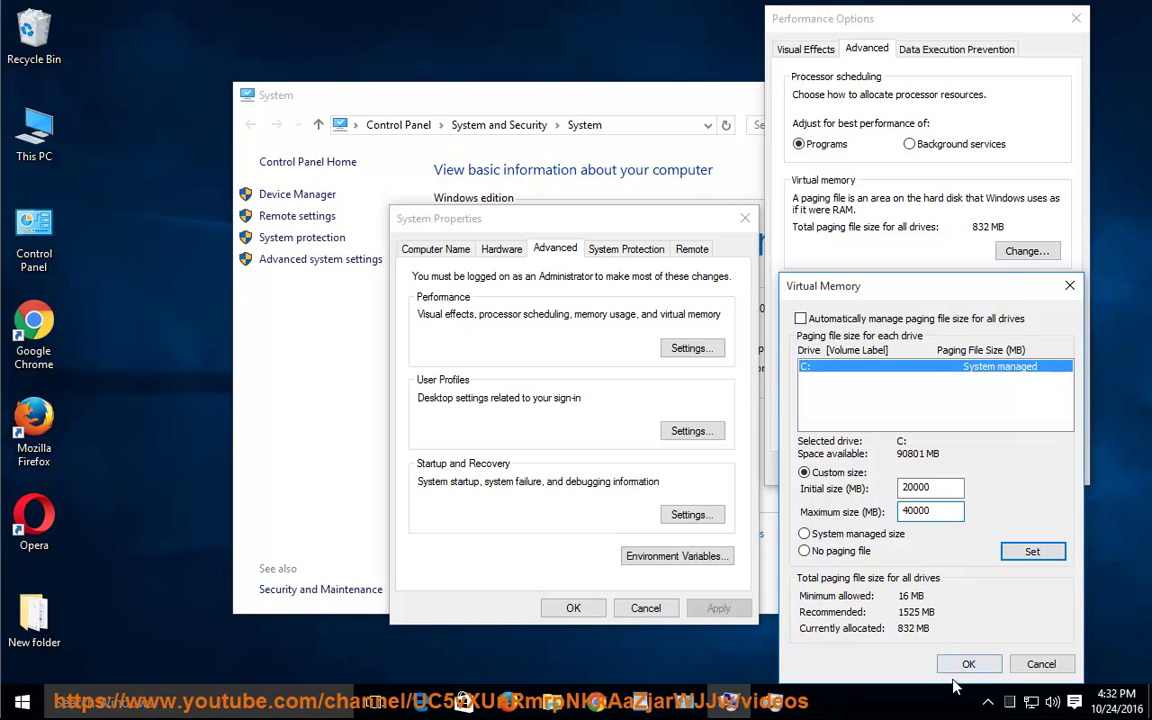
click(1045, 668)
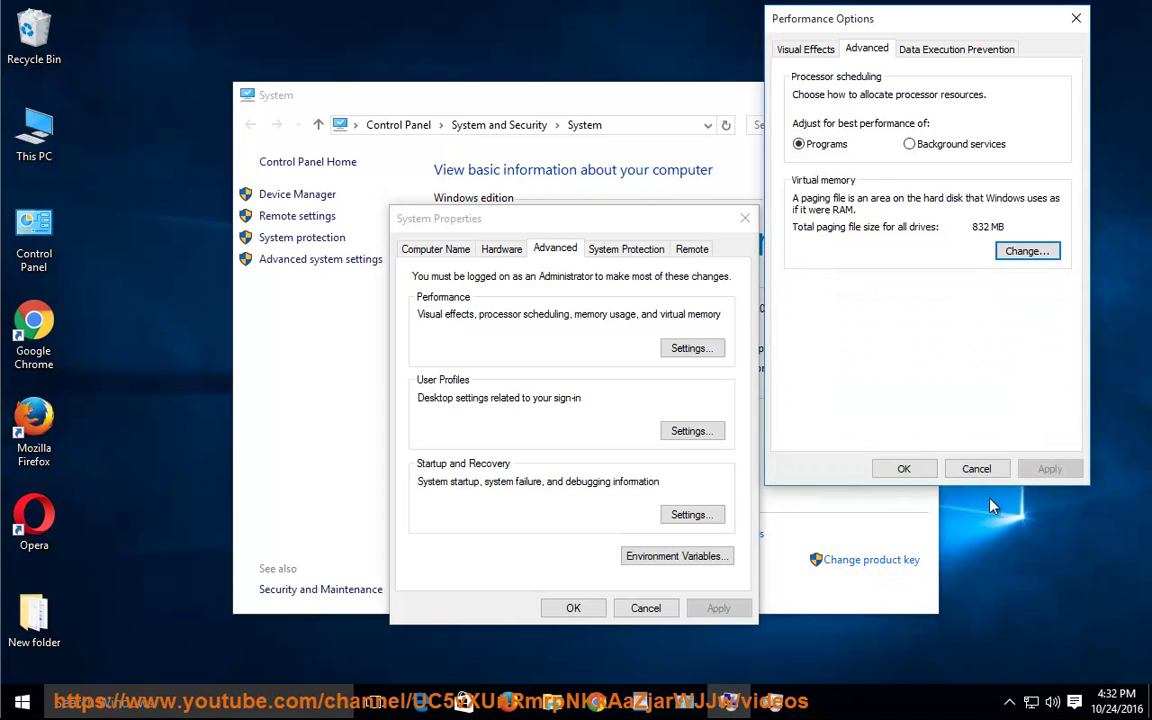
click(977, 468)
click(645, 608)
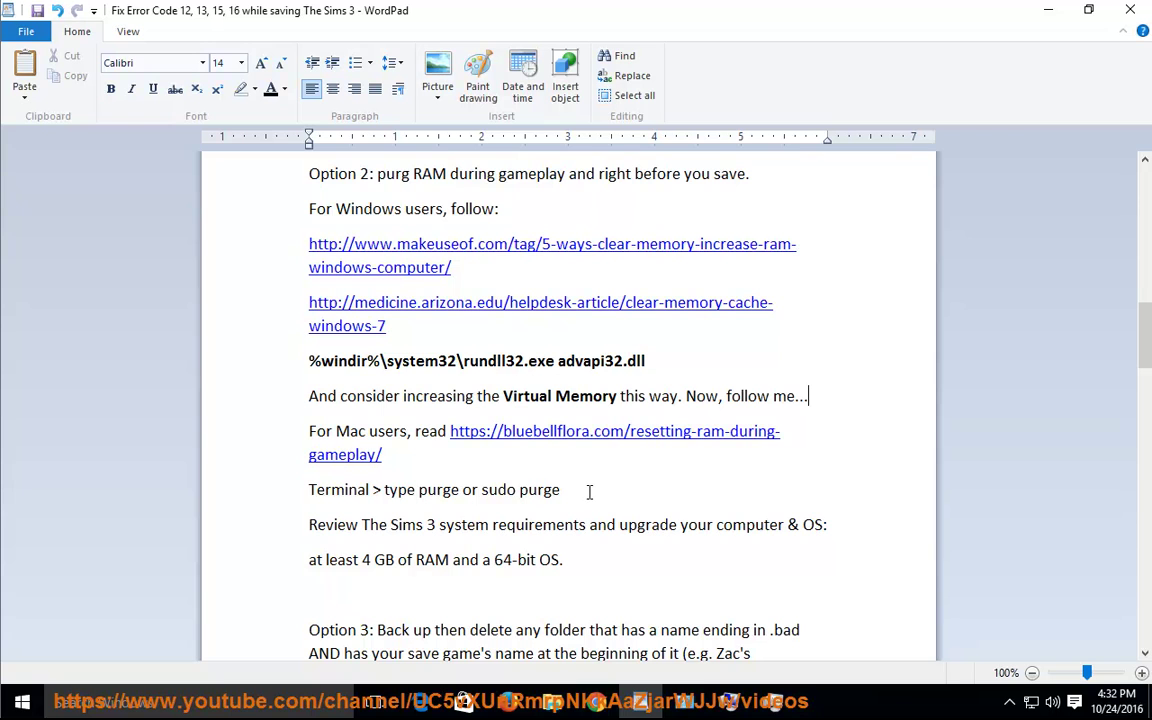
Bold "sudo purge" in the Terminal line for Mac users in the WordPad document
drag(383, 455, 318, 431)
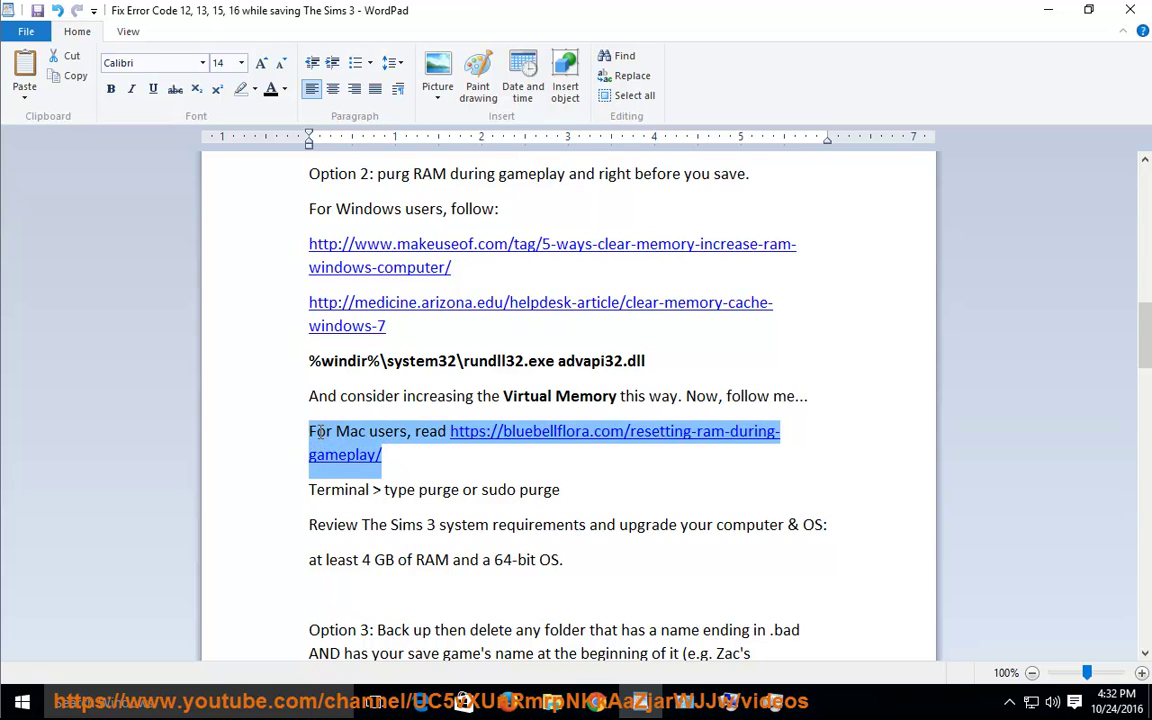
click(517, 492)
drag(593, 499, 497, 499)
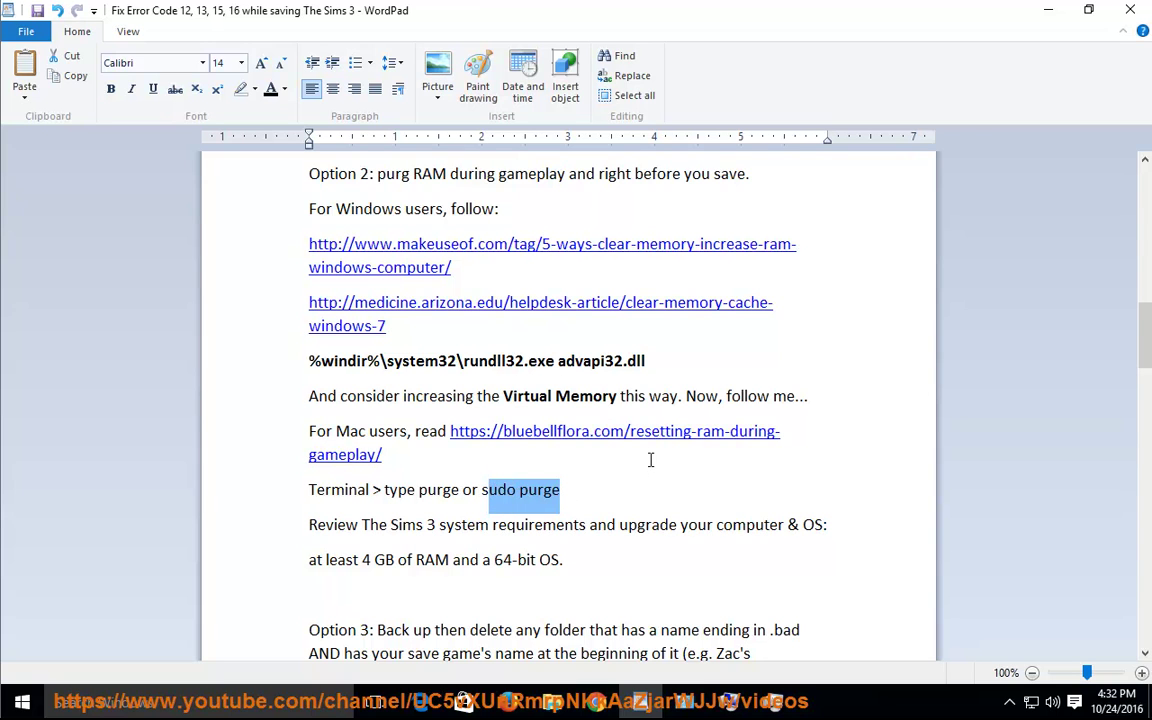
click(111, 89)
click(576, 492)
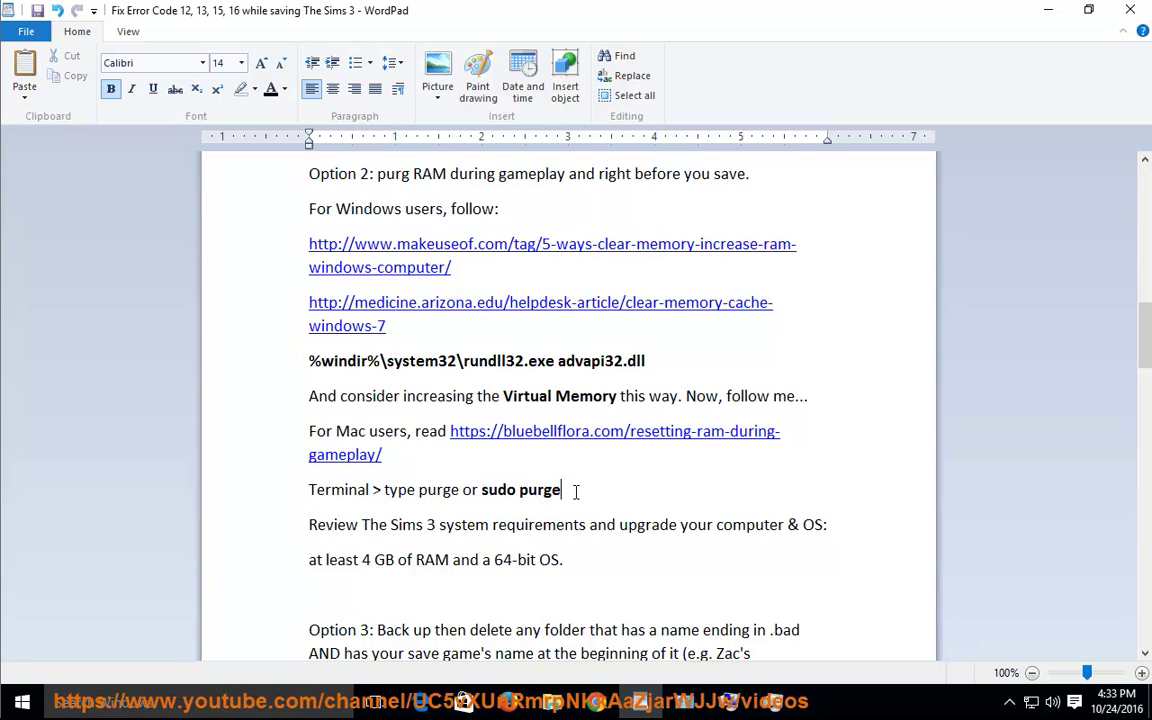
Add "like this..." after "sudo purge" in the Terminal line and remove the bold formatting from the added words
text(like this./.)
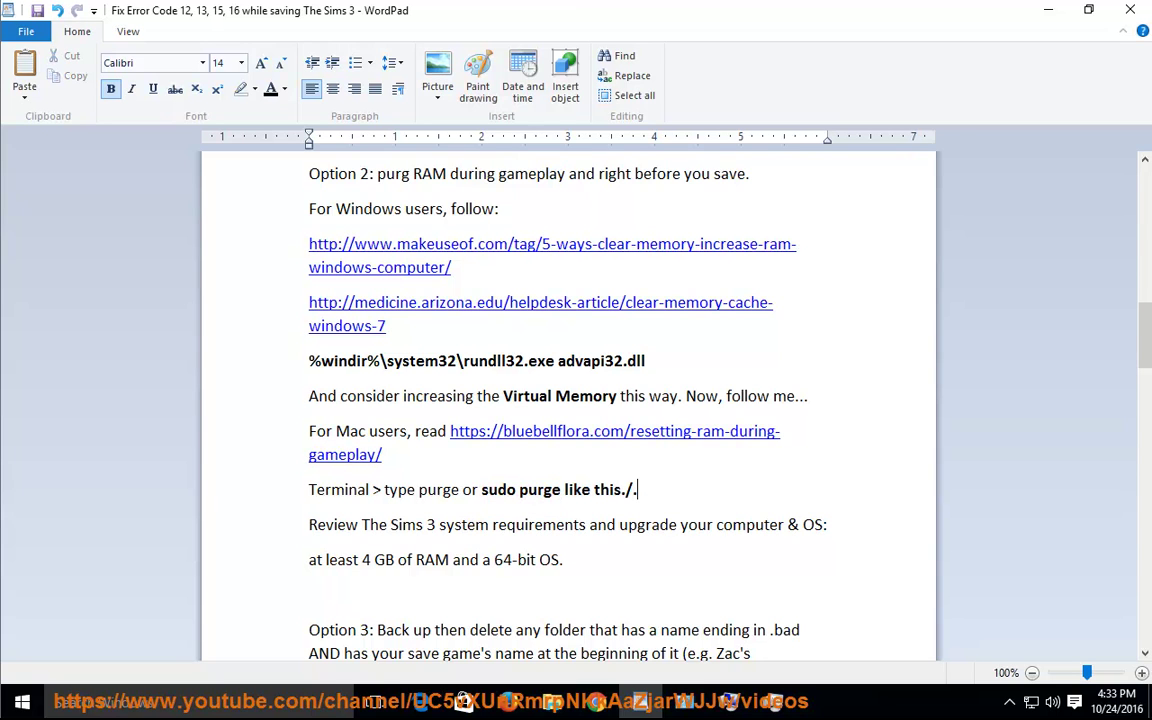
key(shift+Left)
key(shift+Left)
key(shift+Left)
key(shift+Left)
key(shift+Left)
key(shift+Left)
key(shift+Left)
key(shift+Left)
key(shift+Left)
key(shift+Left)
key(shift+Left)
key(shift+Left)
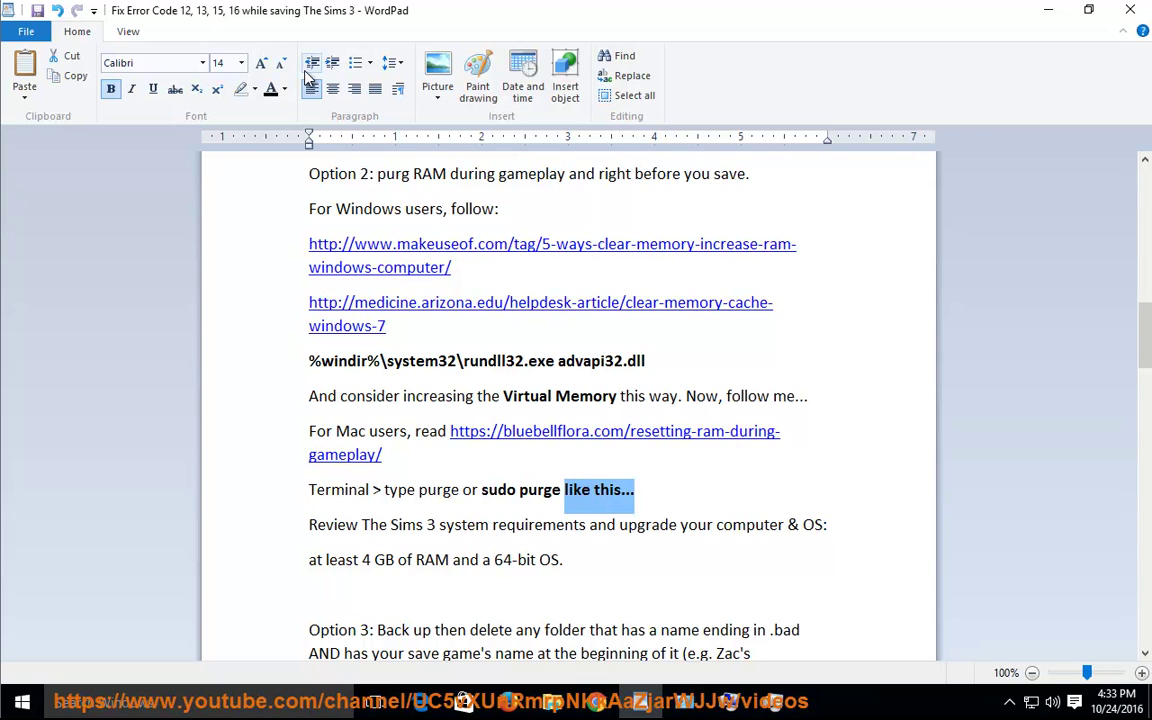
click(111, 89)
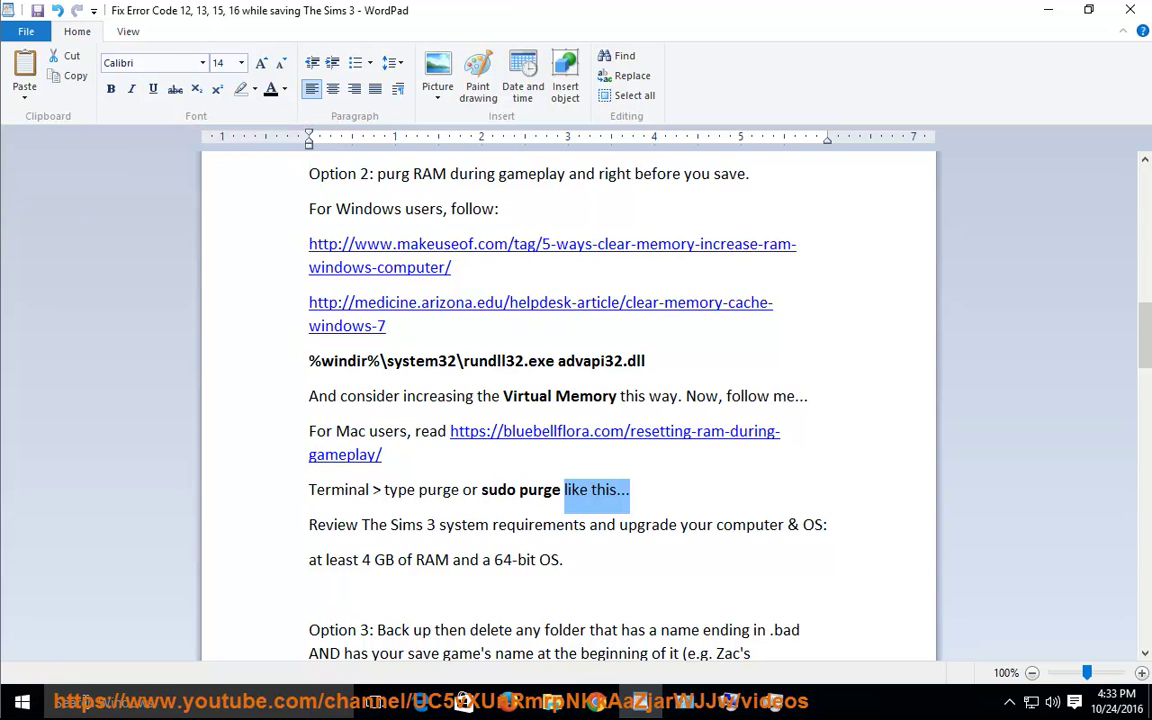
Search Windows for "cmd" and open Command Prompt as administrator, allowing it to make changes
click(92, 703)
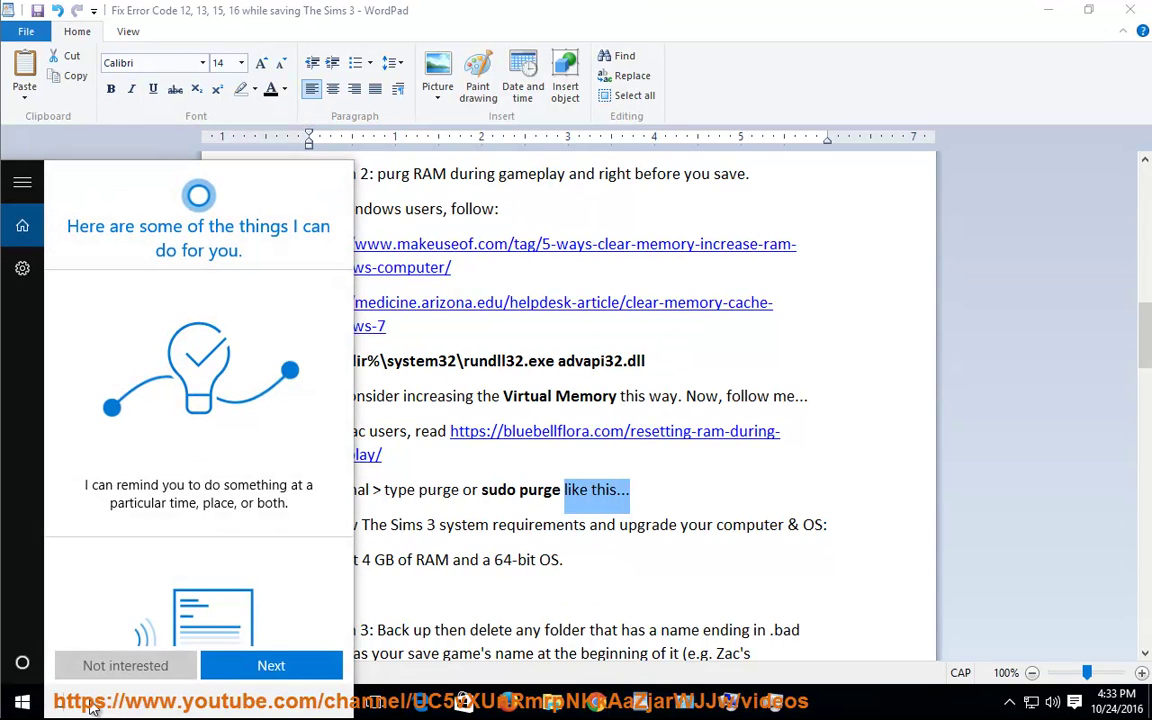
text(cmd)
right_click(197, 276)
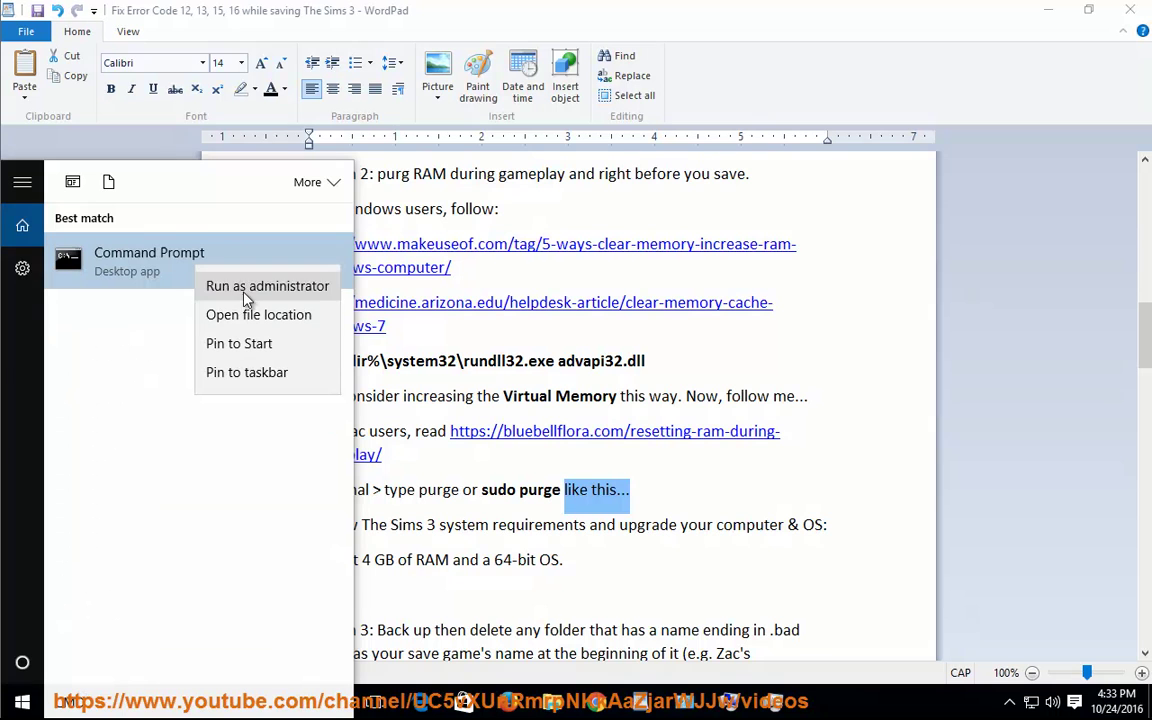
click(245, 290)
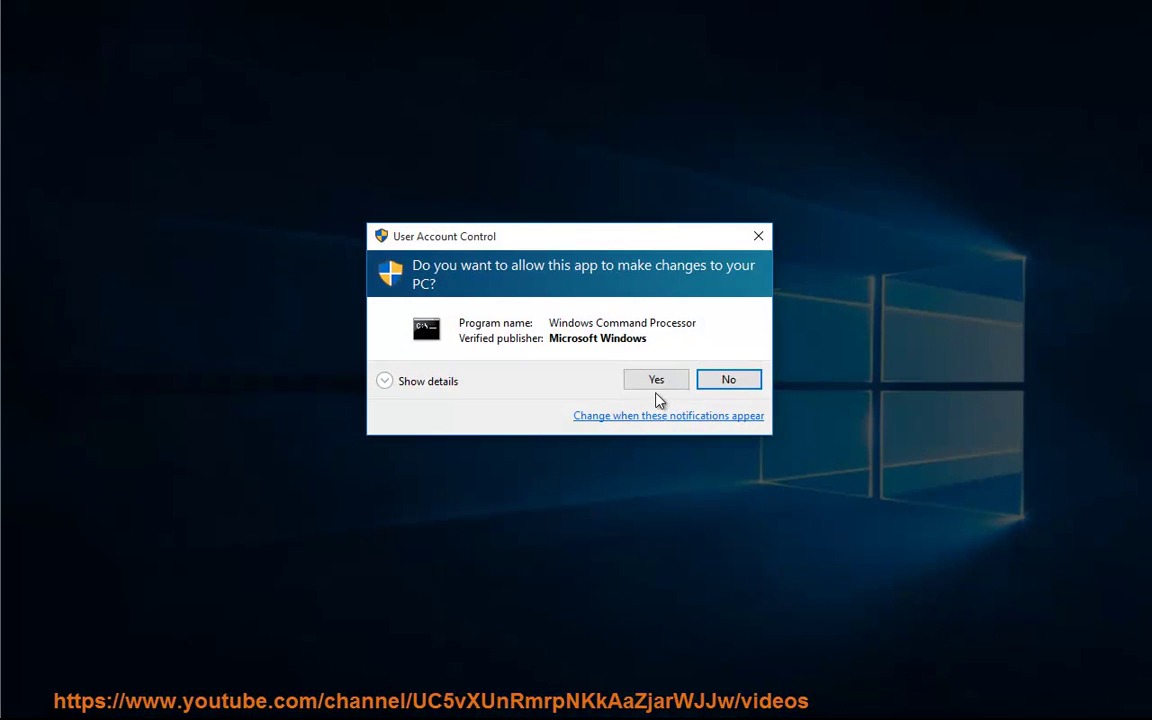
click(656, 384)
Copy "sudo purge" from the WordPad document and paste it at the Command Prompt, then close the window without running it
key(alt+Tab)
drag(562, 489, 481, 489)
right_click(516, 497)
click(546, 516)
key(alt+Tab)
right_click(110, 138)
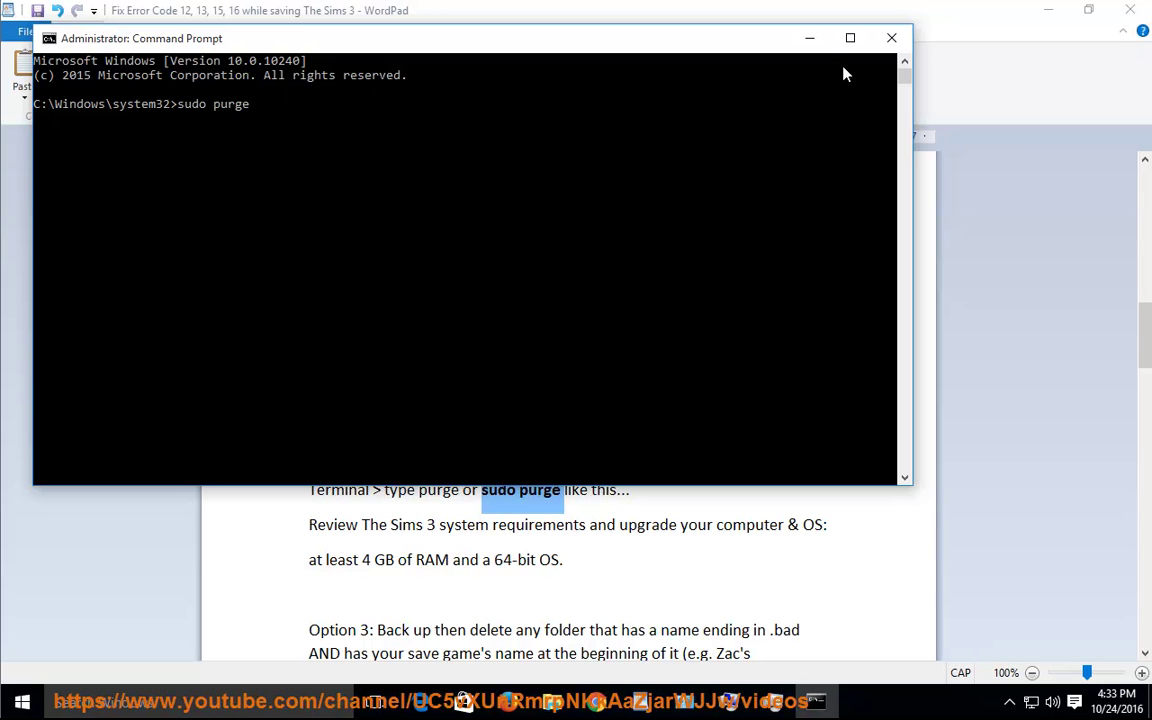
click(889, 37)
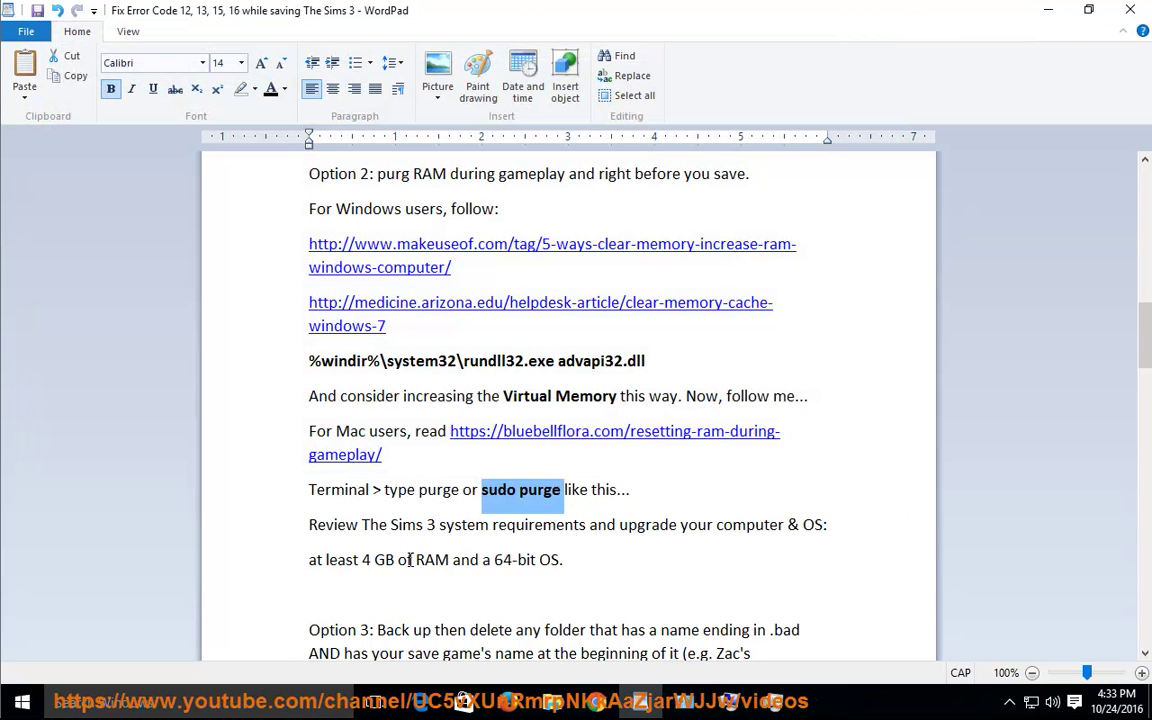
Bold "64-bit OS" in the system requirements line below the Mac instructions
drag(303, 532, 743, 540)
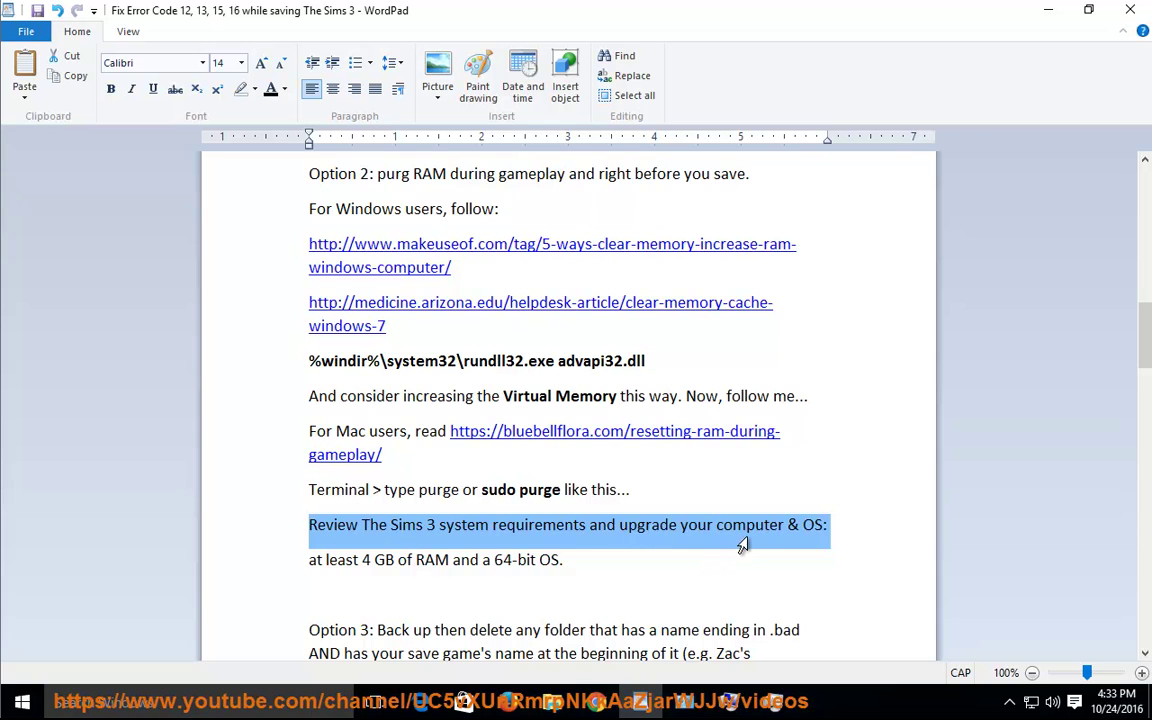
drag(604, 566, 310, 562)
click(566, 560)
drag(562, 560, 494, 560)
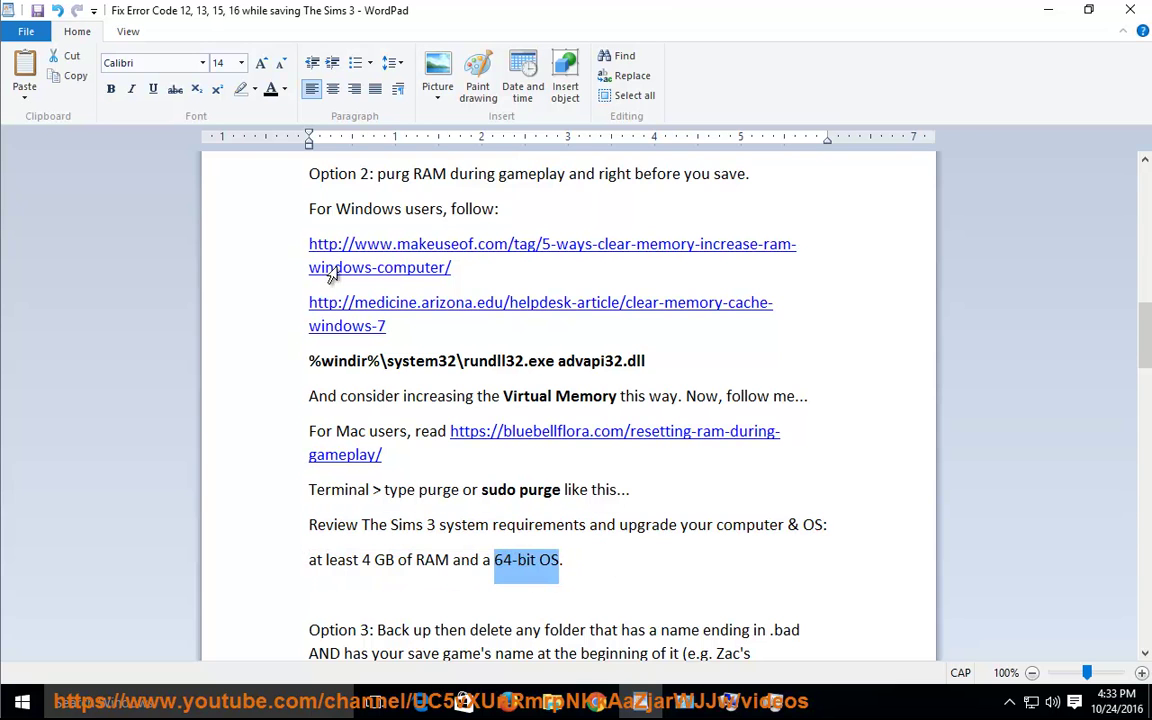
click(111, 89)
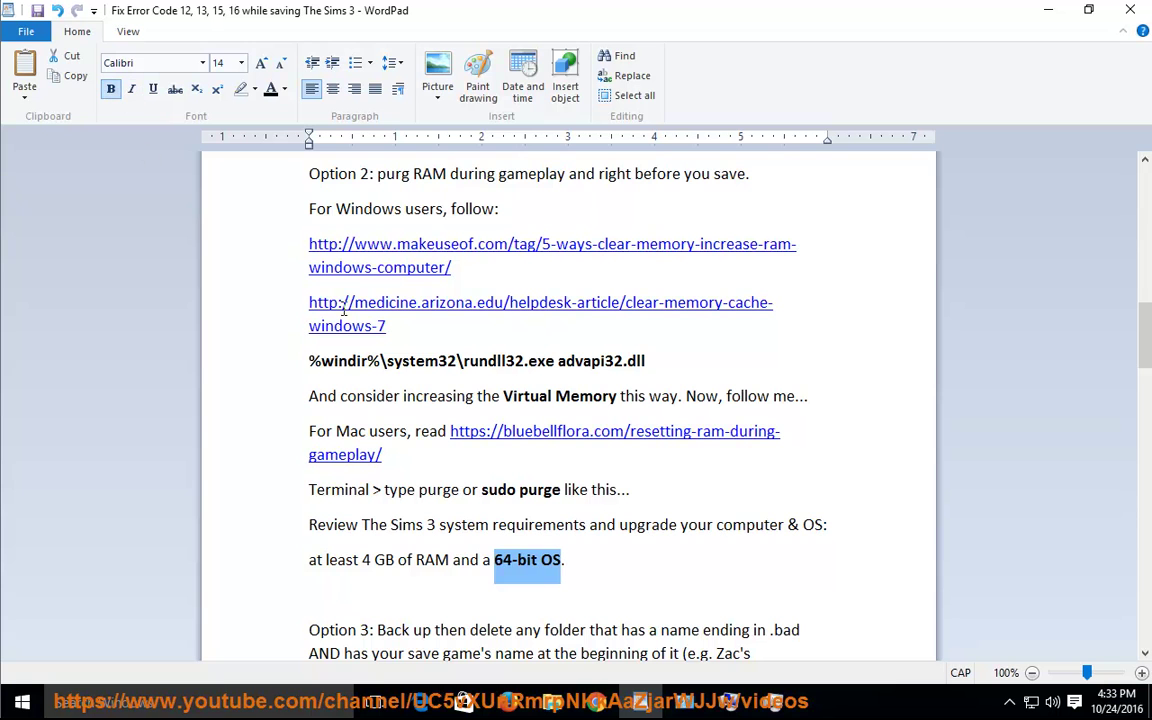
click(597, 556)
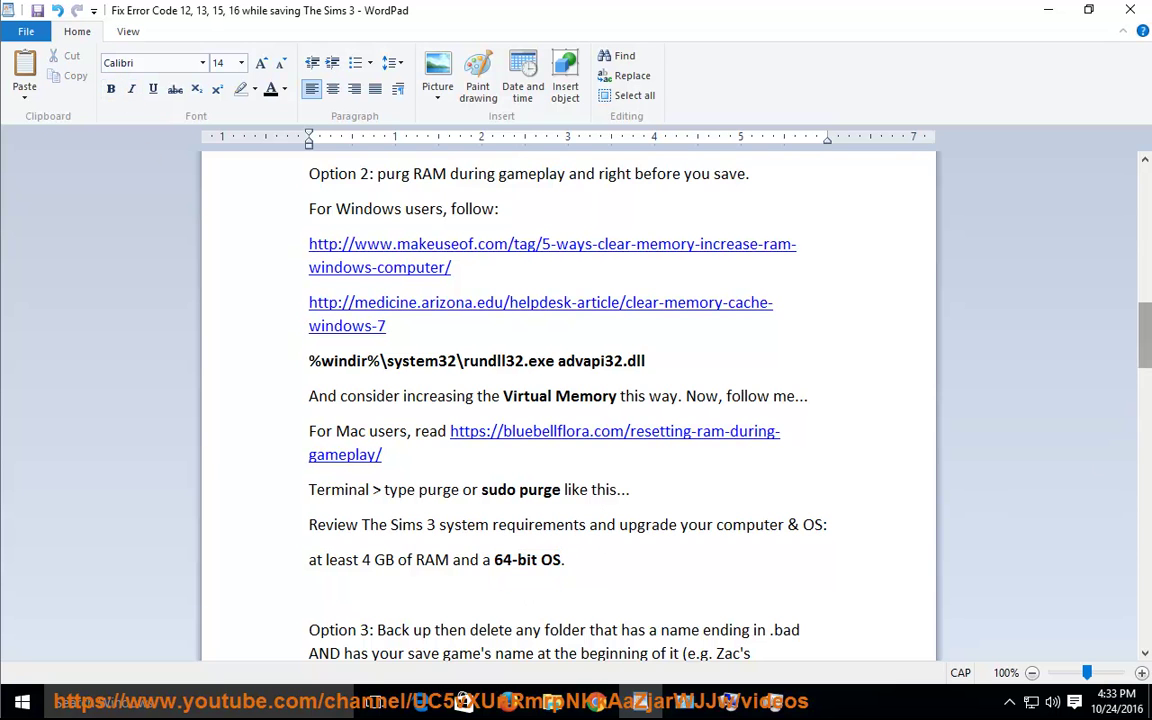
Bold ".bad" in the Option 3 paragraph about backing up and deleting folders
drag(1148, 341, 1146, 393)
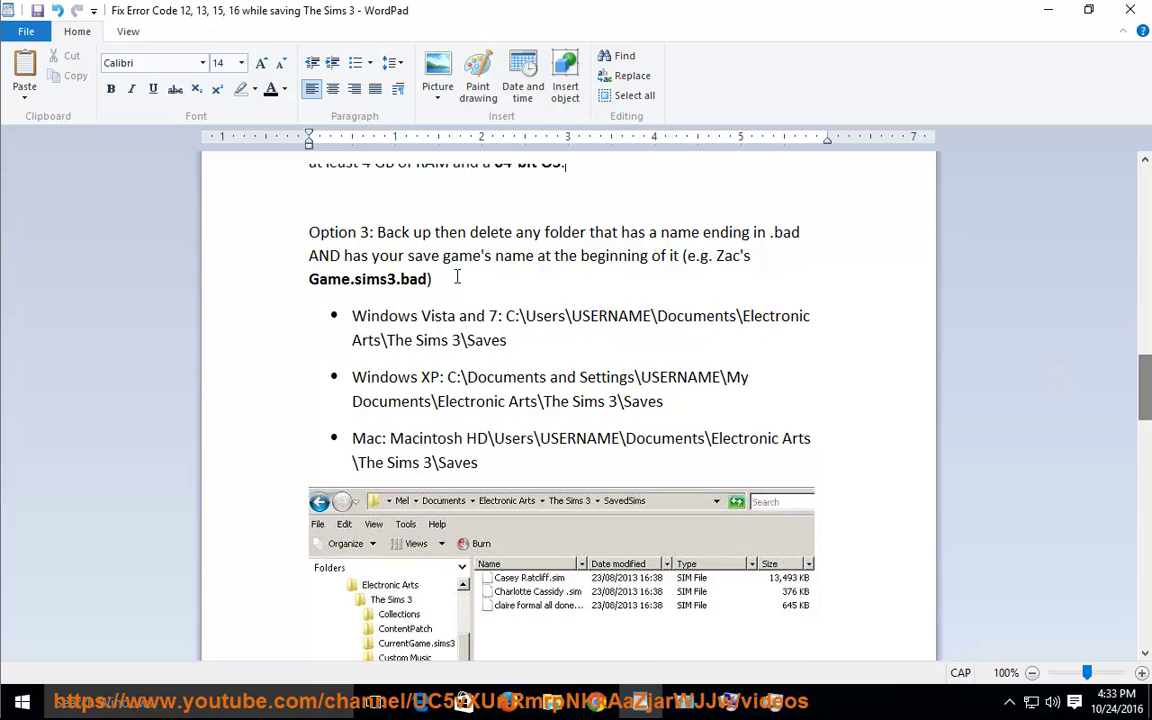
drag(369, 232, 309, 232)
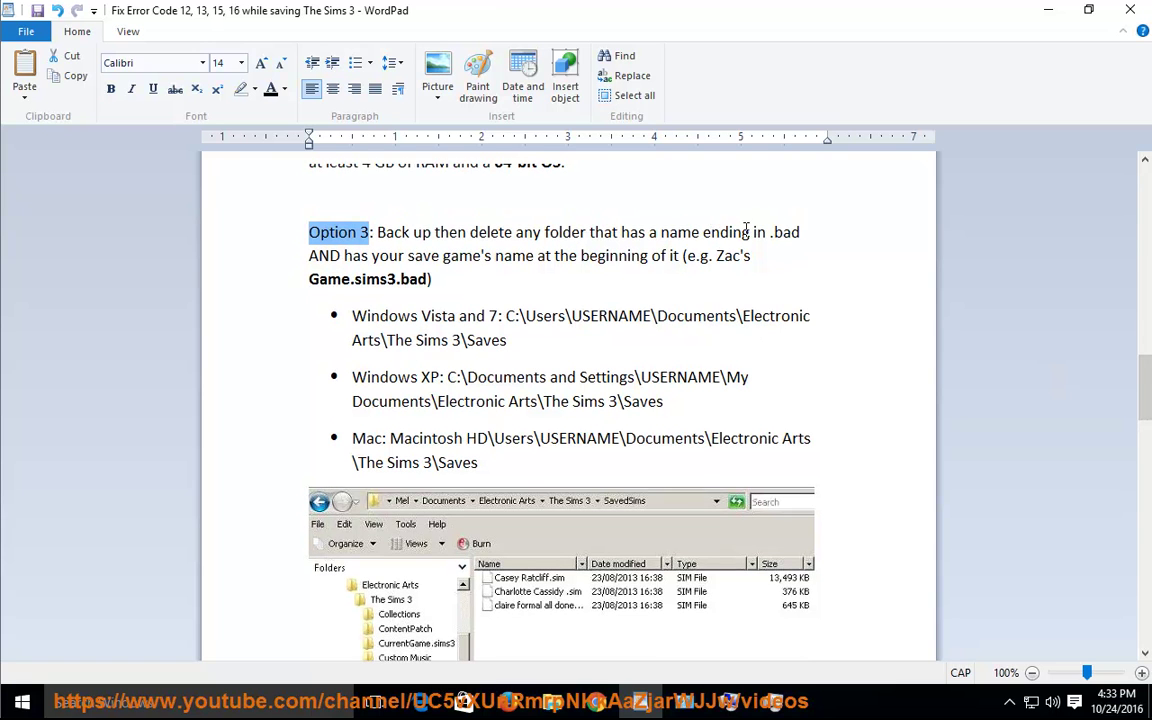
drag(773, 232, 800, 232)
click(111, 89)
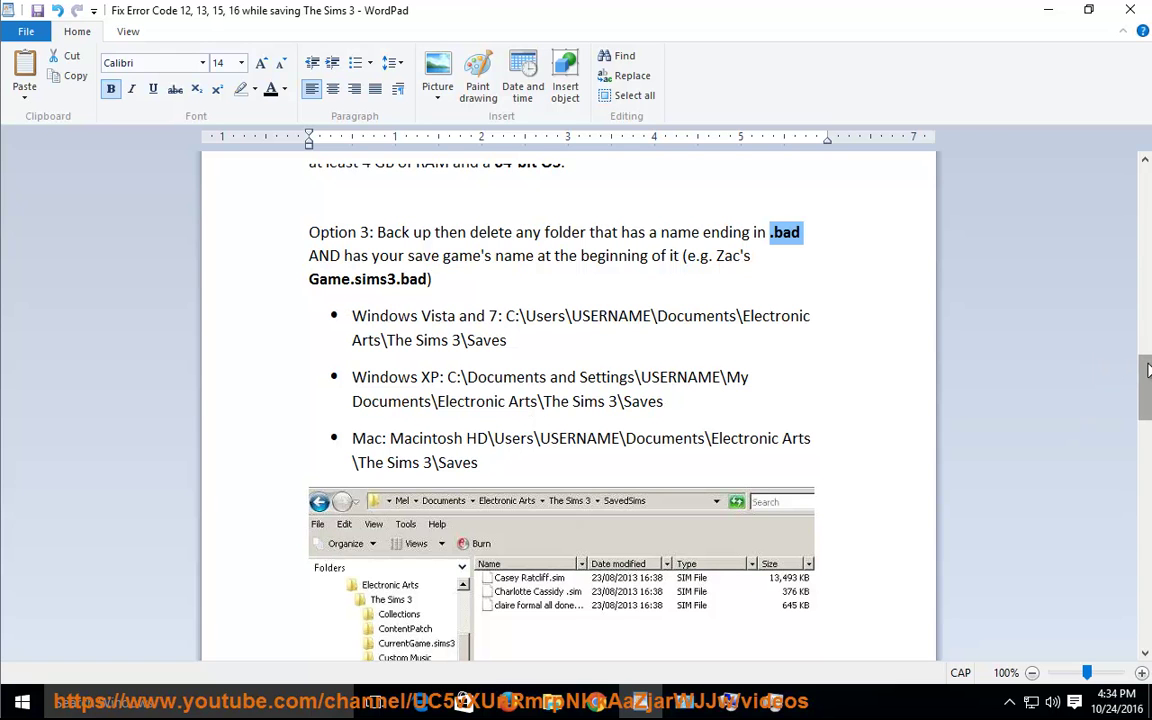
Read through the Option 3 instructions on finding and renaming the Sims 3 folder and copying Downloads and Saves into the new one
drag(1147, 370, 1147, 415)
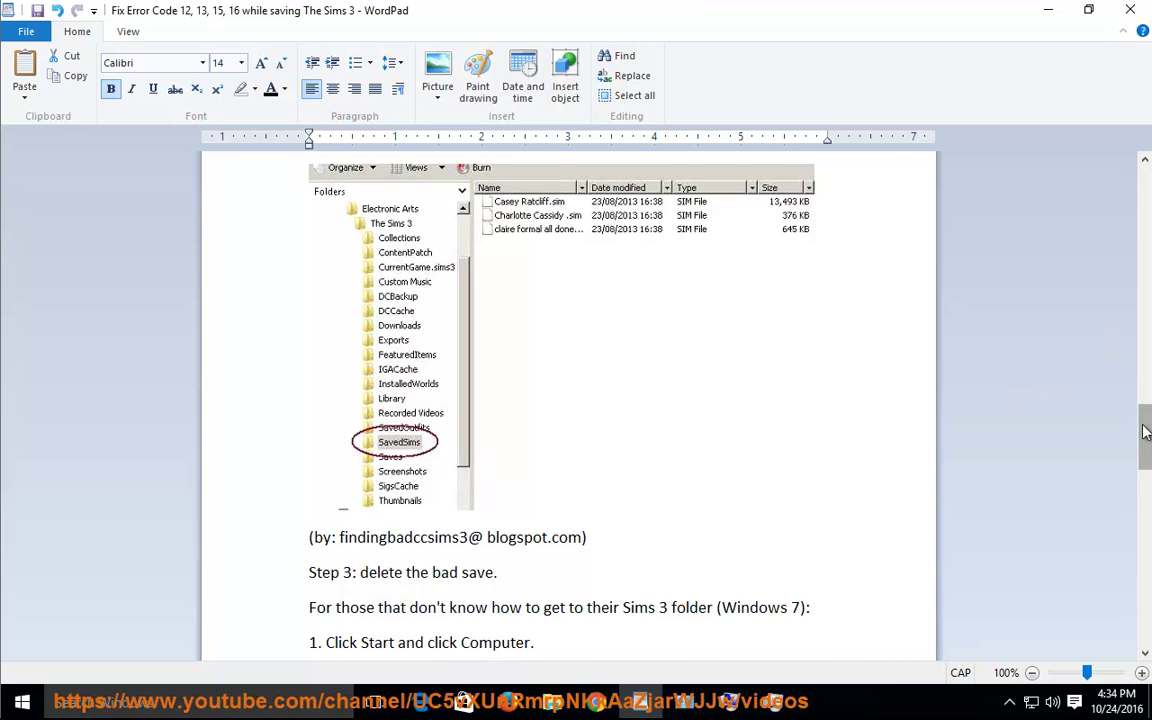
drag(1147, 435, 1148, 478)
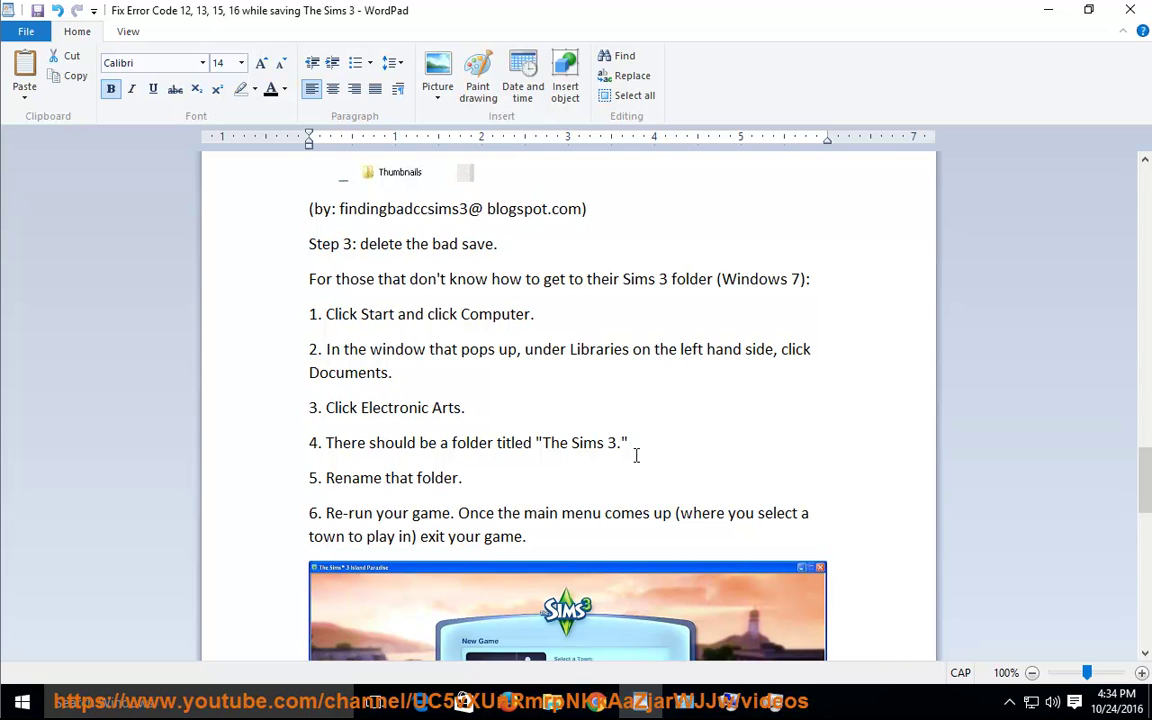
drag(615, 445, 538, 442)
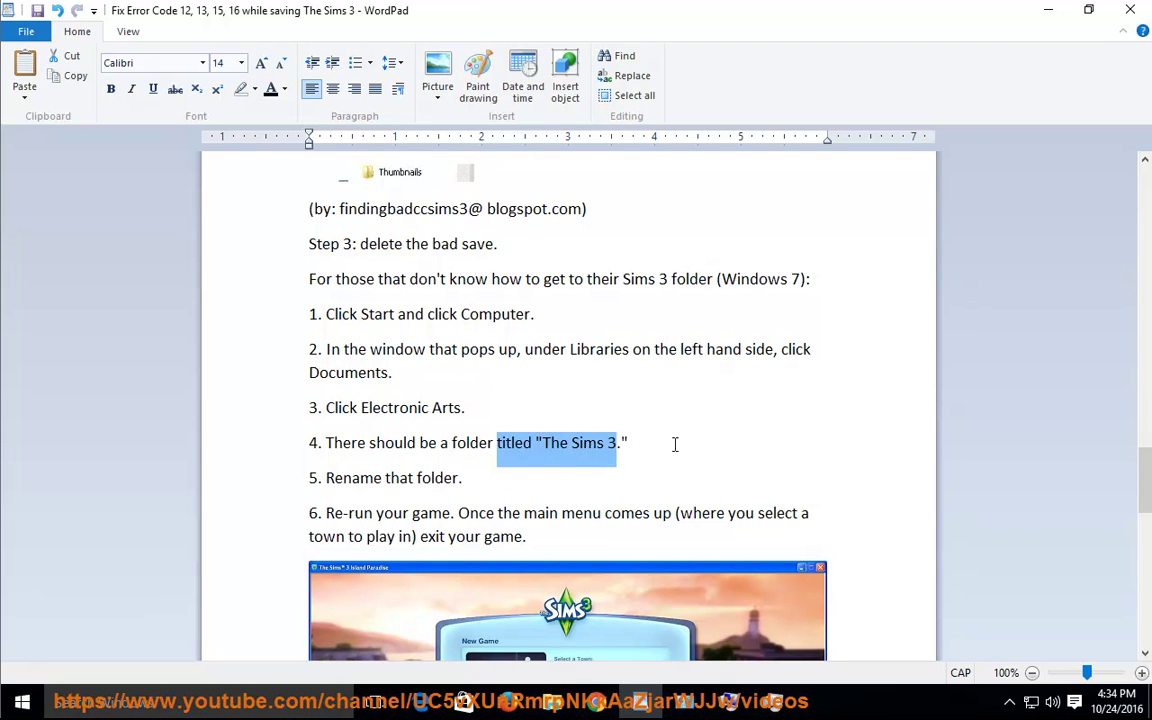
click(585, 443)
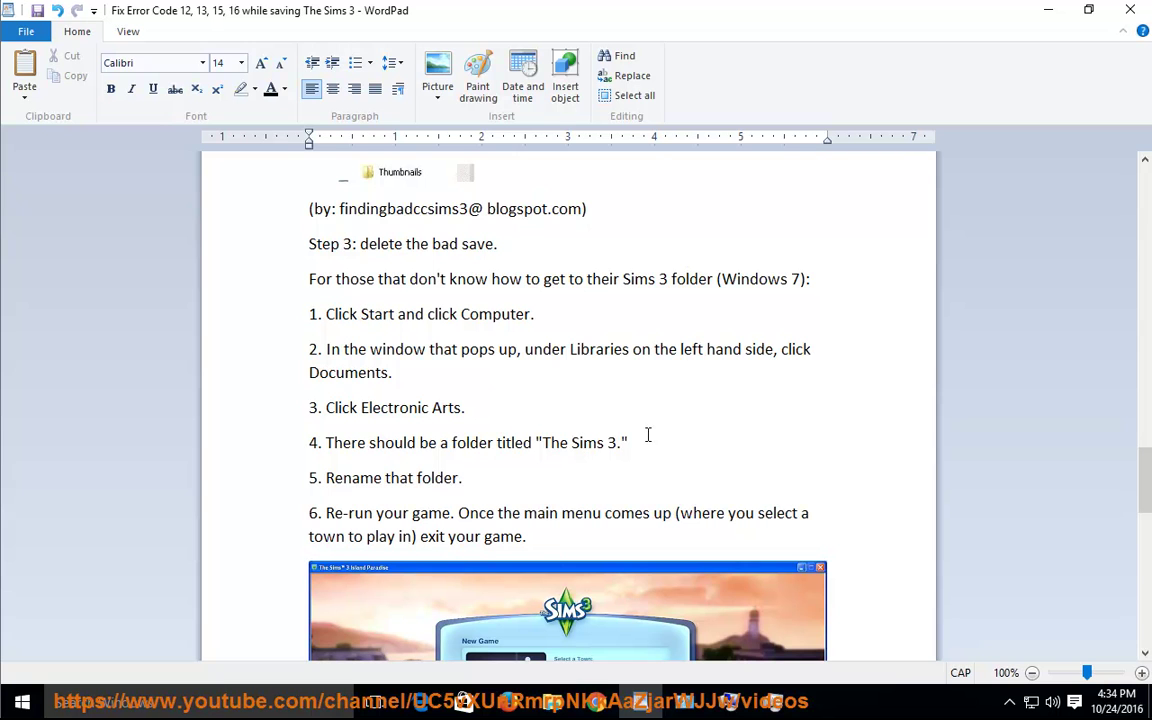
drag(1148, 470, 1145, 507)
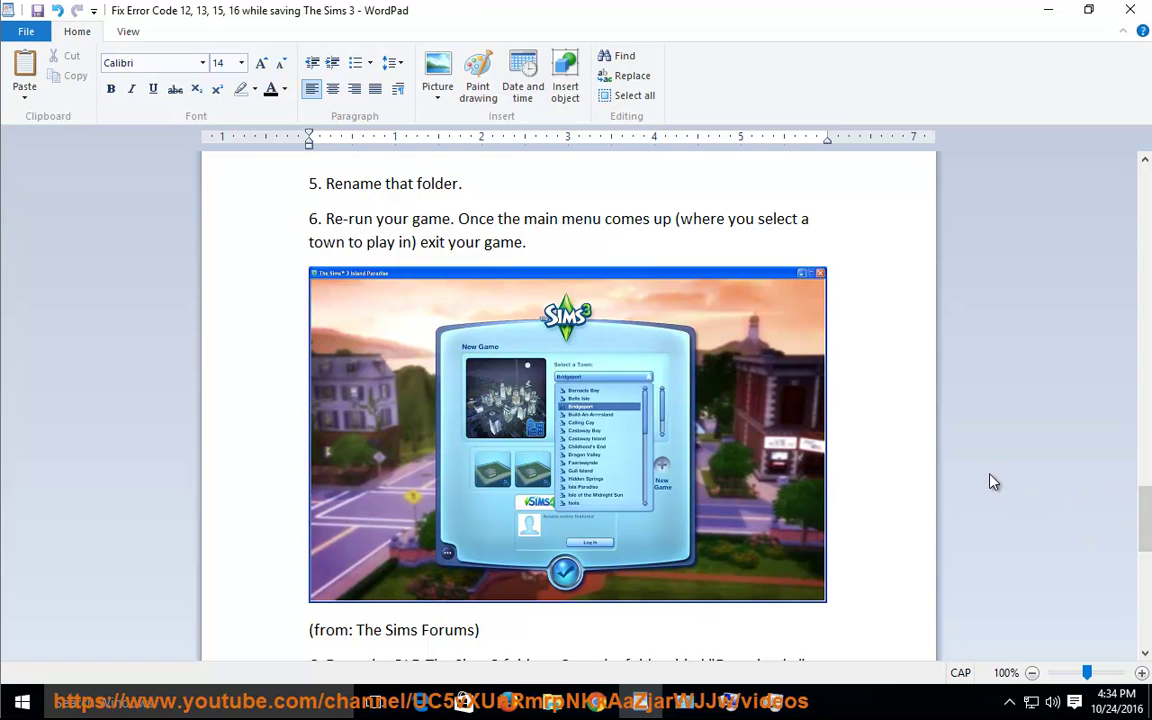
drag(1146, 503, 1146, 535)
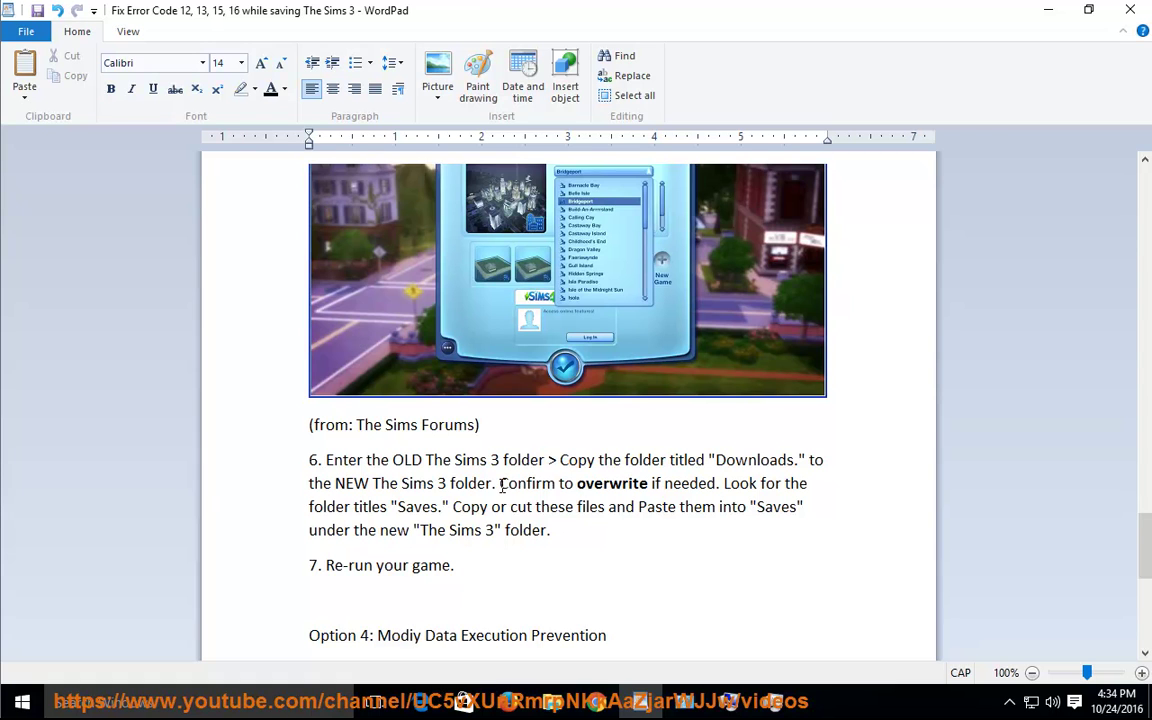
drag(564, 458, 670, 529)
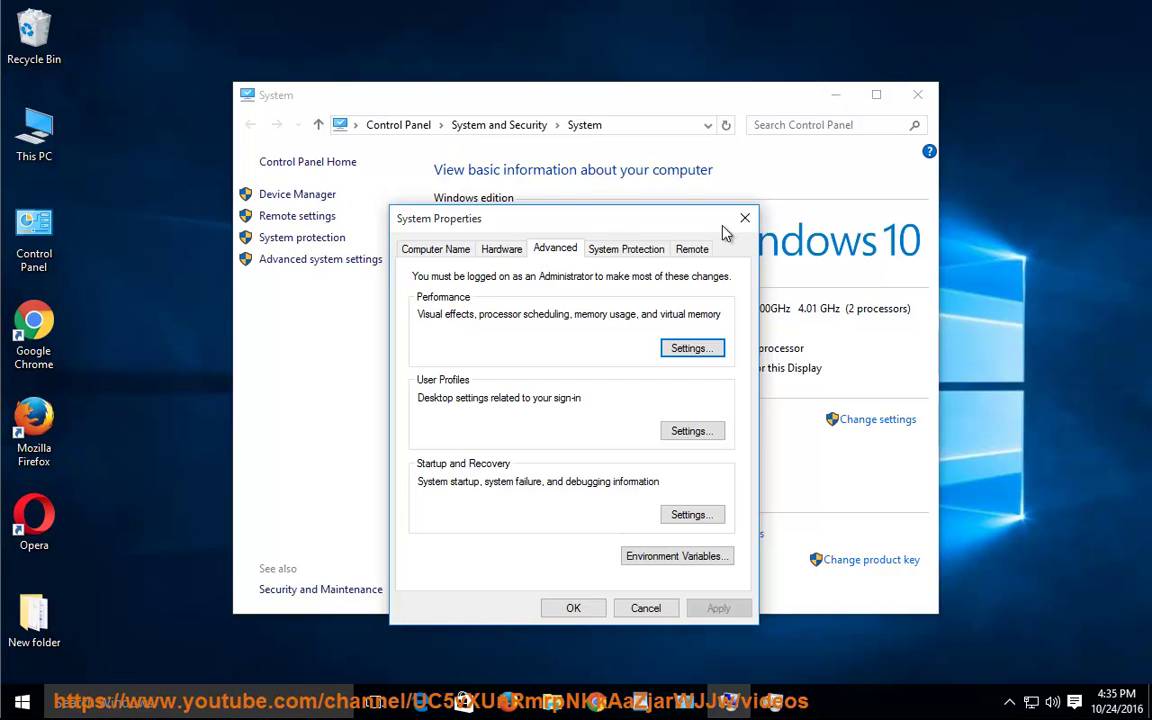
Close the System Properties and System windows, then create a new folder in Documents
click(745, 218)
click(917, 94)
double_click(55, 135)
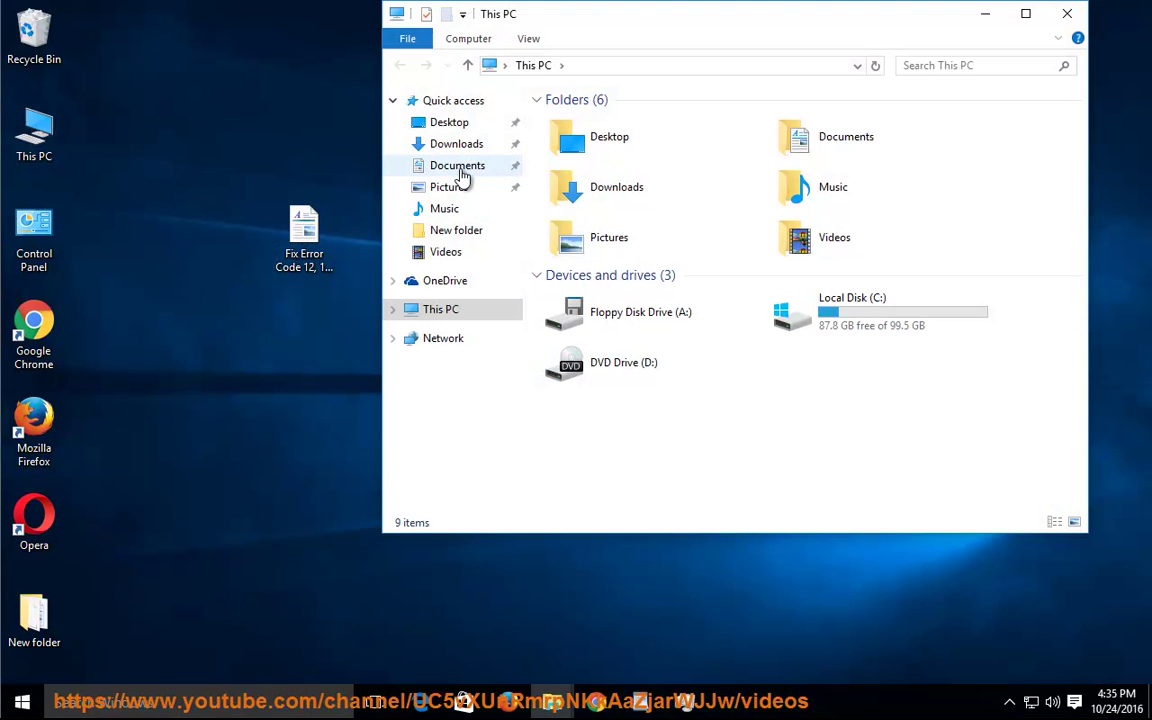
click(463, 168)
right_click(627, 170)
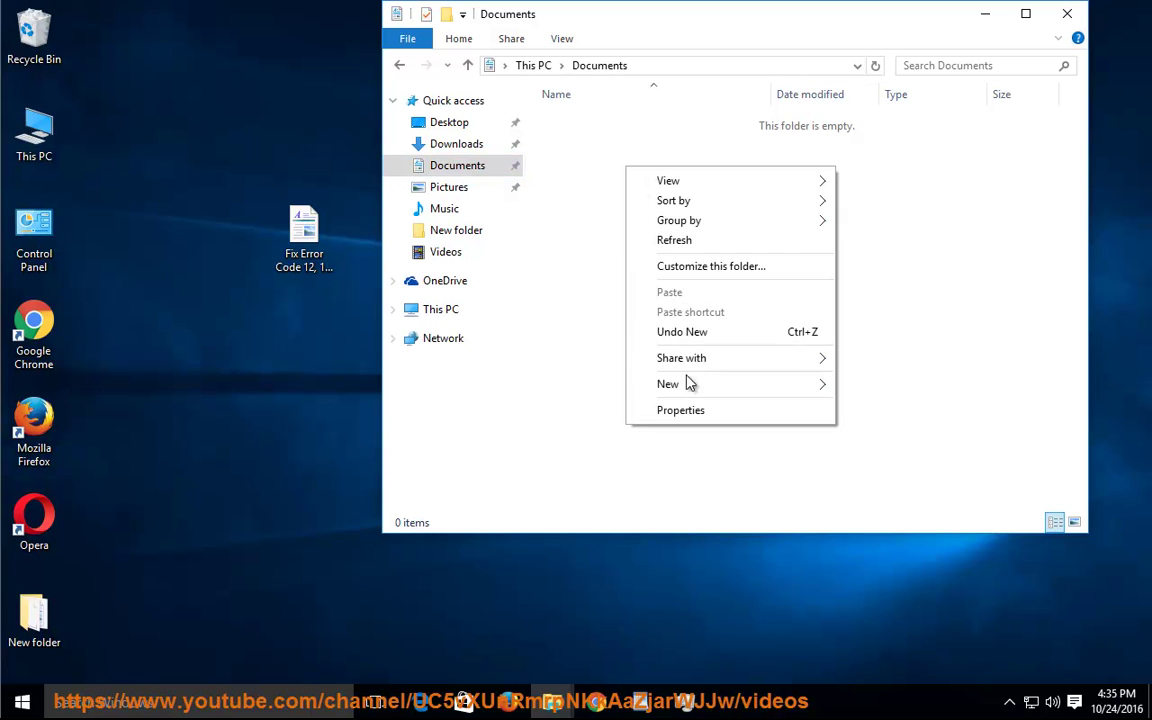
mouse_move(689, 384)
click(848, 383)
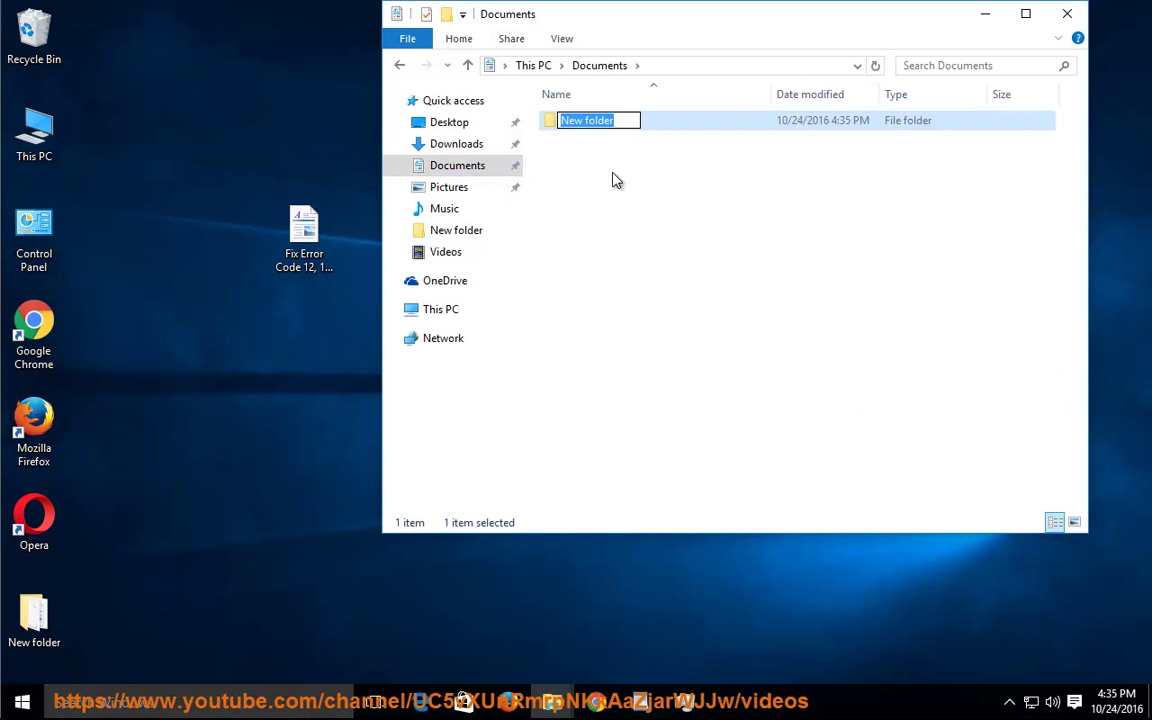
Rename the new folder in Documents to "Electronic Arts", copying the name from the Windows Vista and 7 path in the document
click(640, 701)
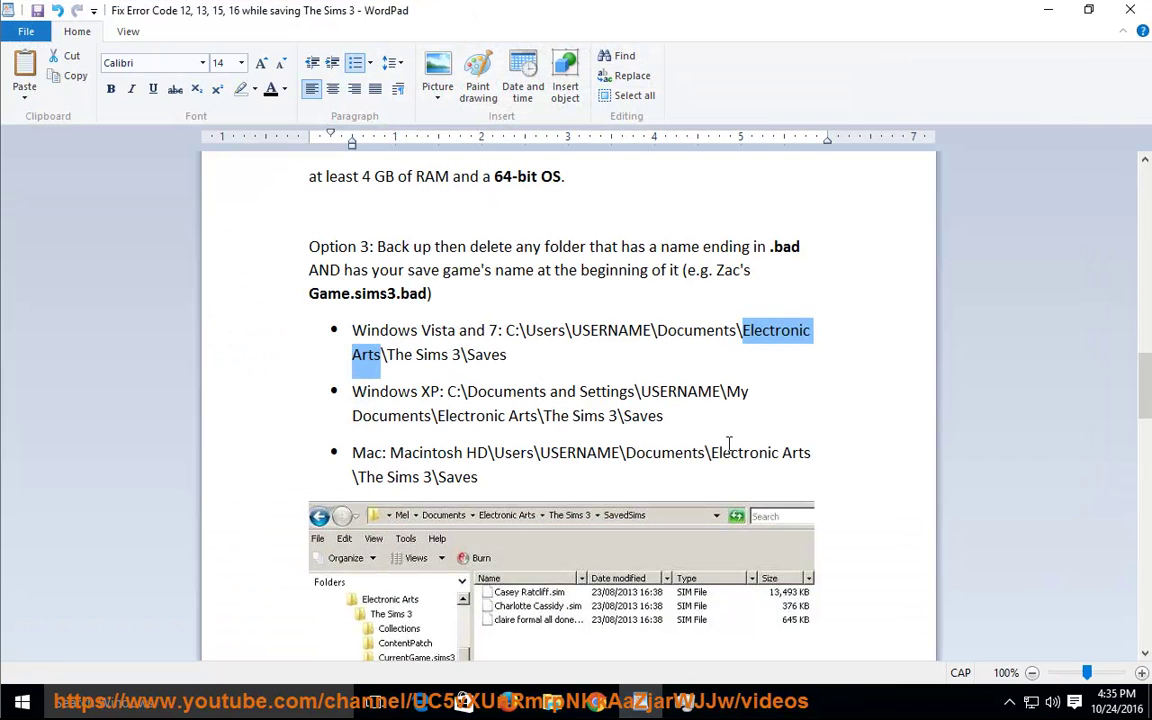
right_click(790, 333)
click(815, 360)
mouse_move(558, 692)
click(625, 600)
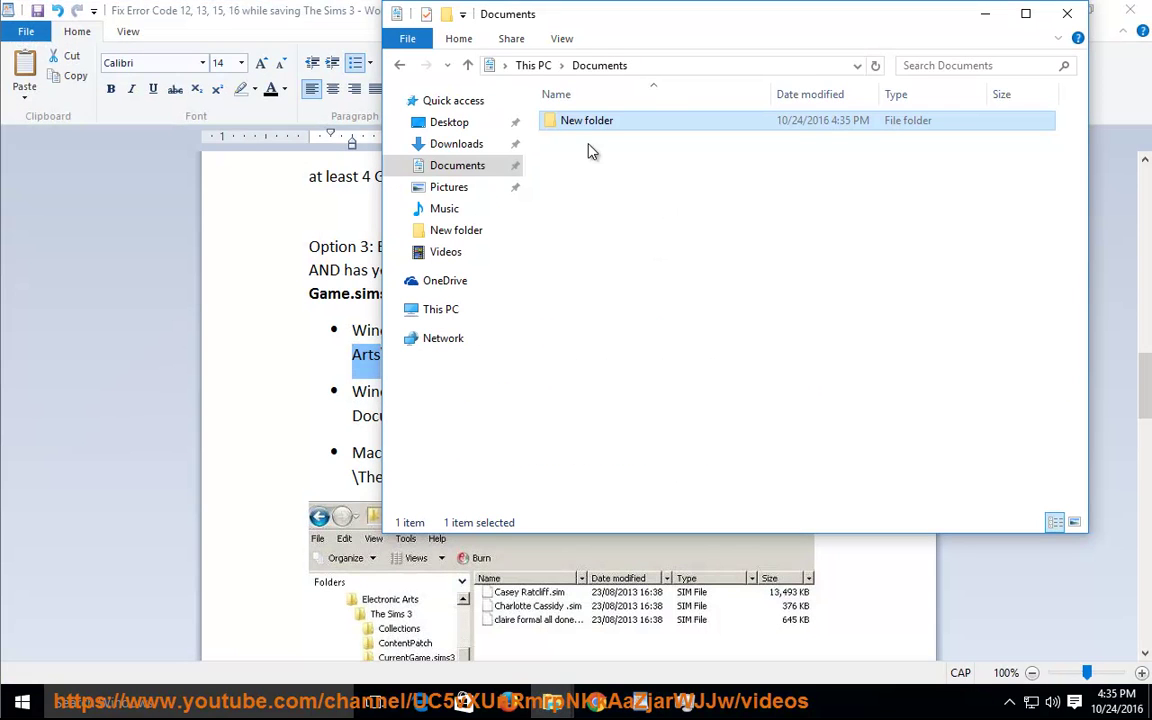
click(588, 121)
key(ctrl+v)
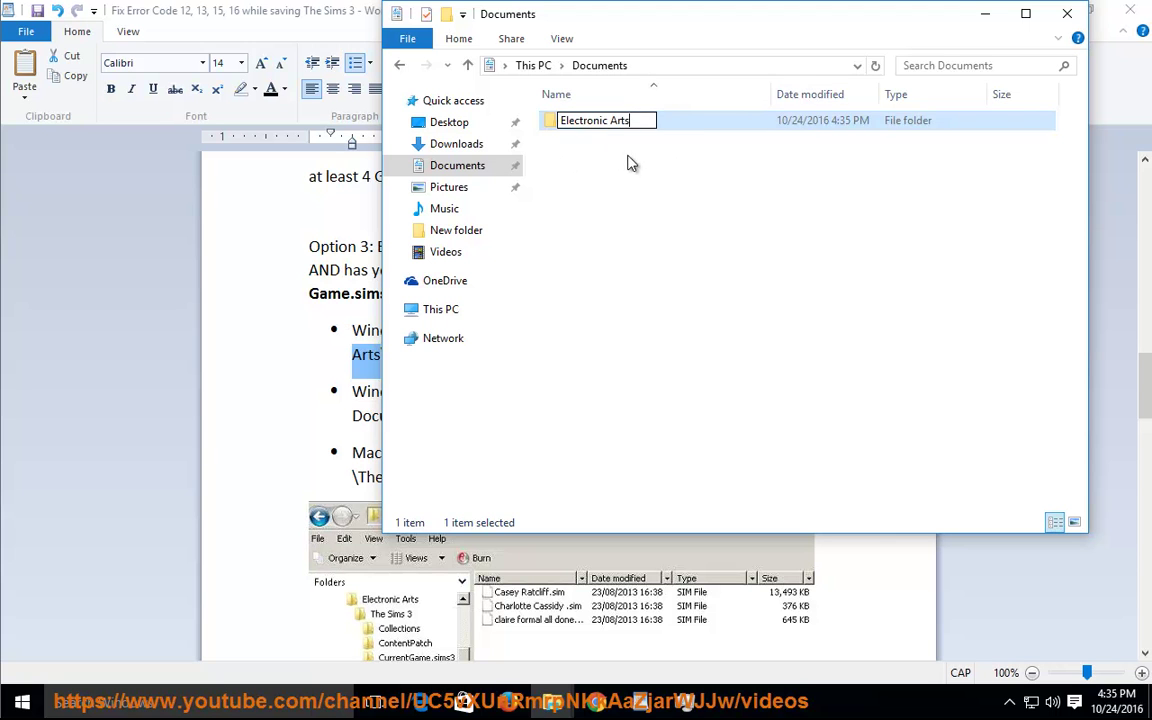
click(615, 143)
Create a folder named "The Sims 3" inside Electronic Arts, copying the name from the Windows Vista and 7 path
double_click(614, 127)
key(alt+Tab)
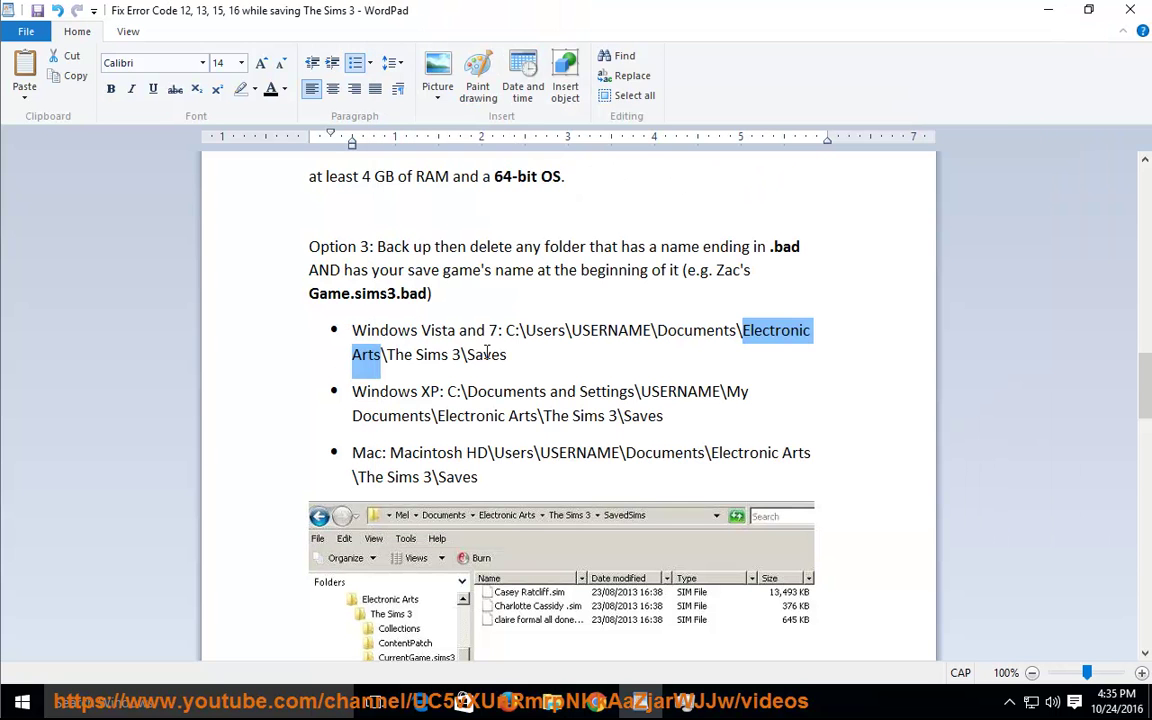
drag(460, 355, 388, 356)
right_click(400, 360)
click(446, 389)
click(552, 701)
click(600, 560)
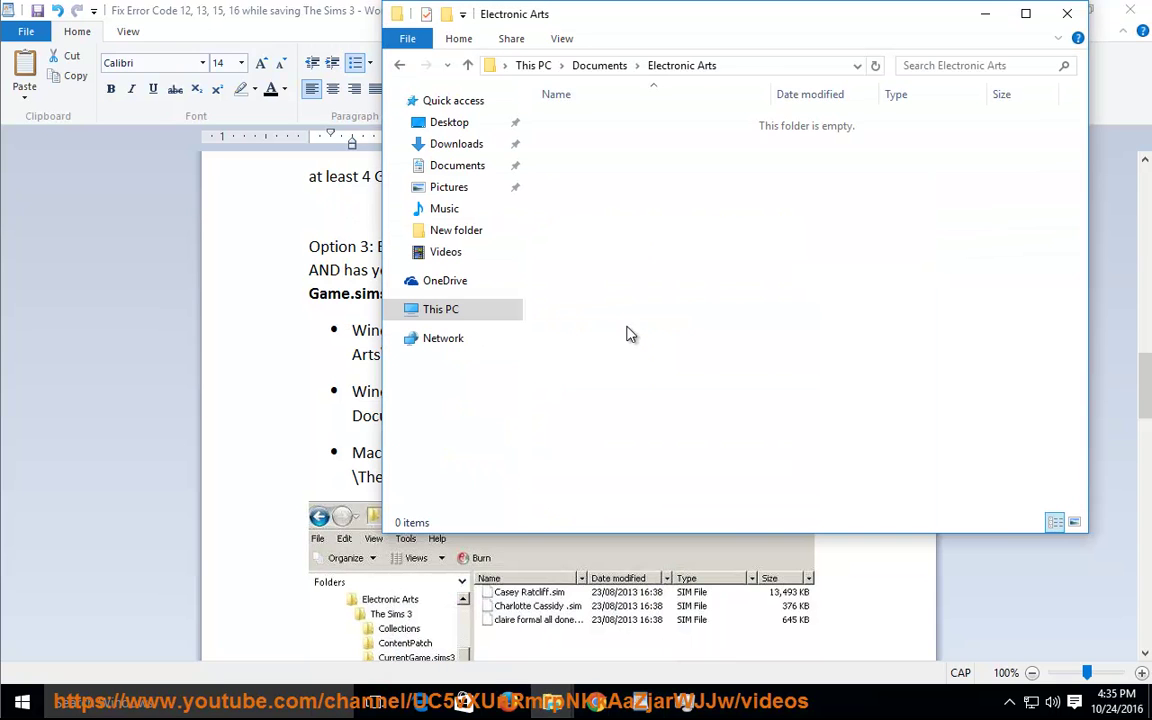
right_click(658, 149)
mouse_move(720, 362)
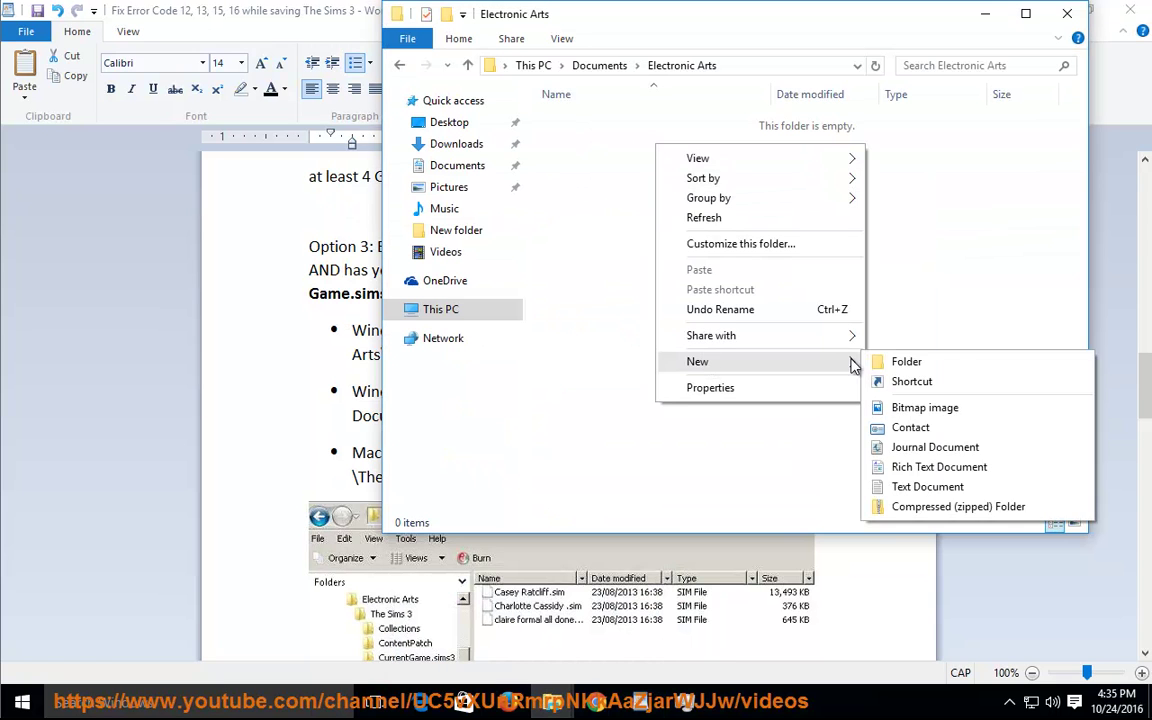
click(906, 362)
key(ctrl+v)
click(635, 239)
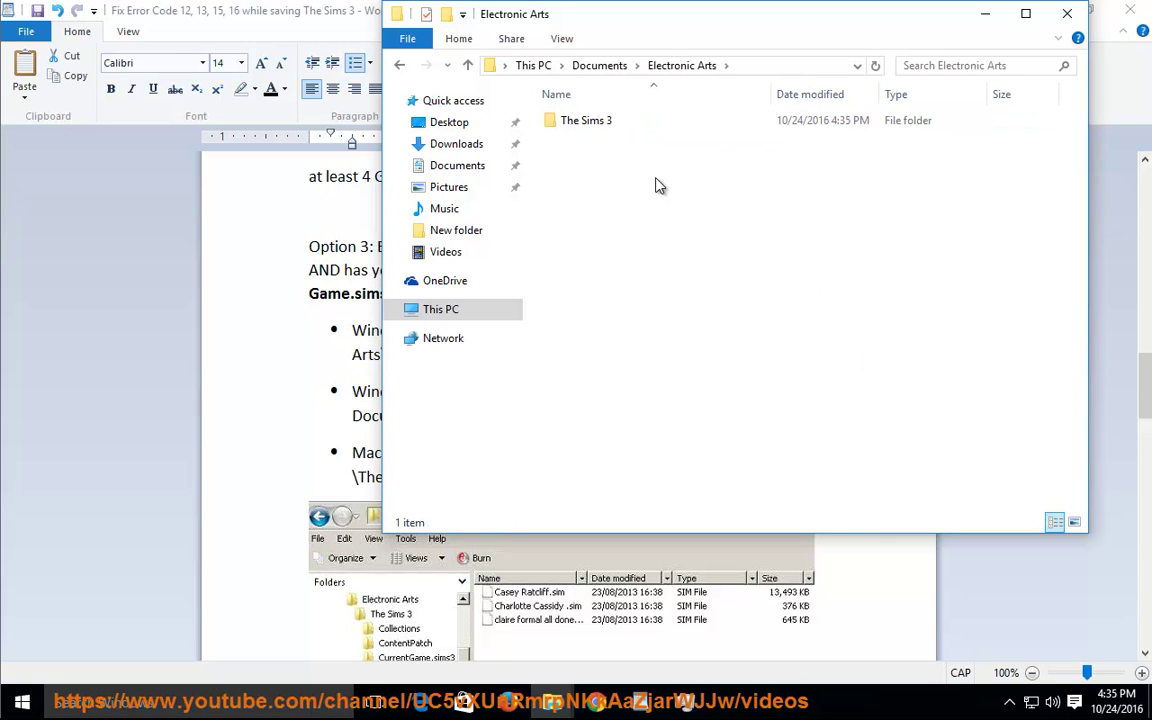
Create a folder named "Saves" inside The Sims 3, copying the name from the Windows Vista and 7 path in the document
double_click(593, 124)
click(350, 252)
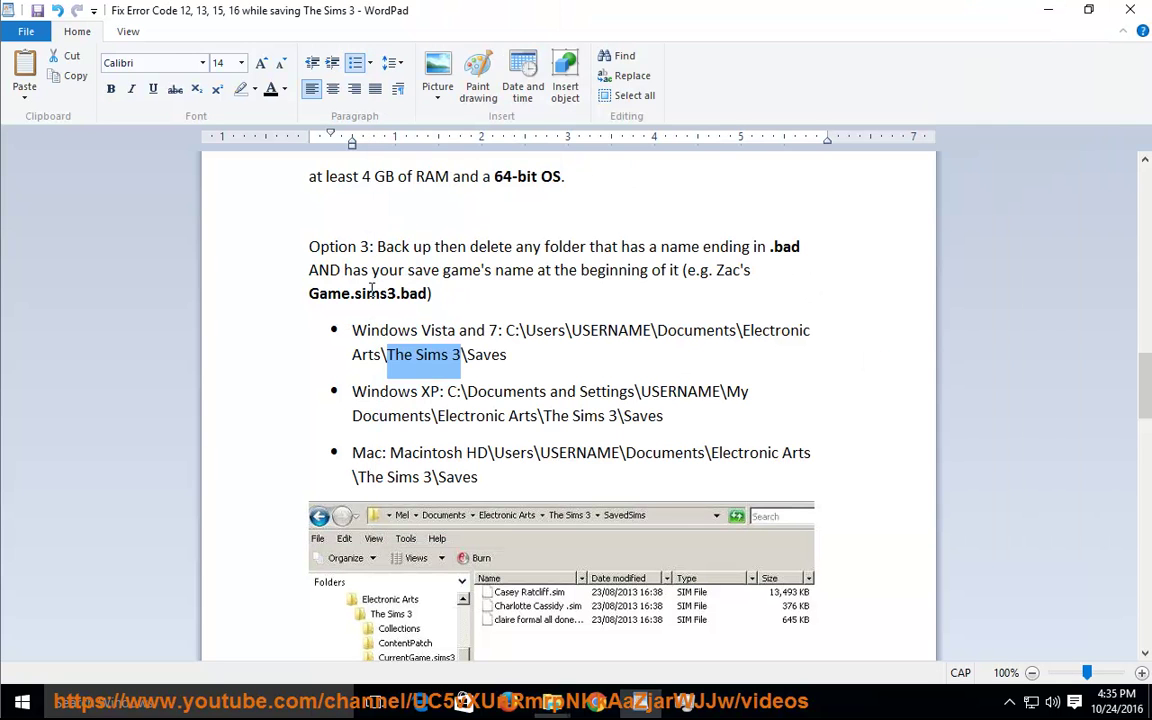
double_click(487, 355)
right_click(489, 360)
click(525, 386)
mouse_move(643, 700)
click(643, 571)
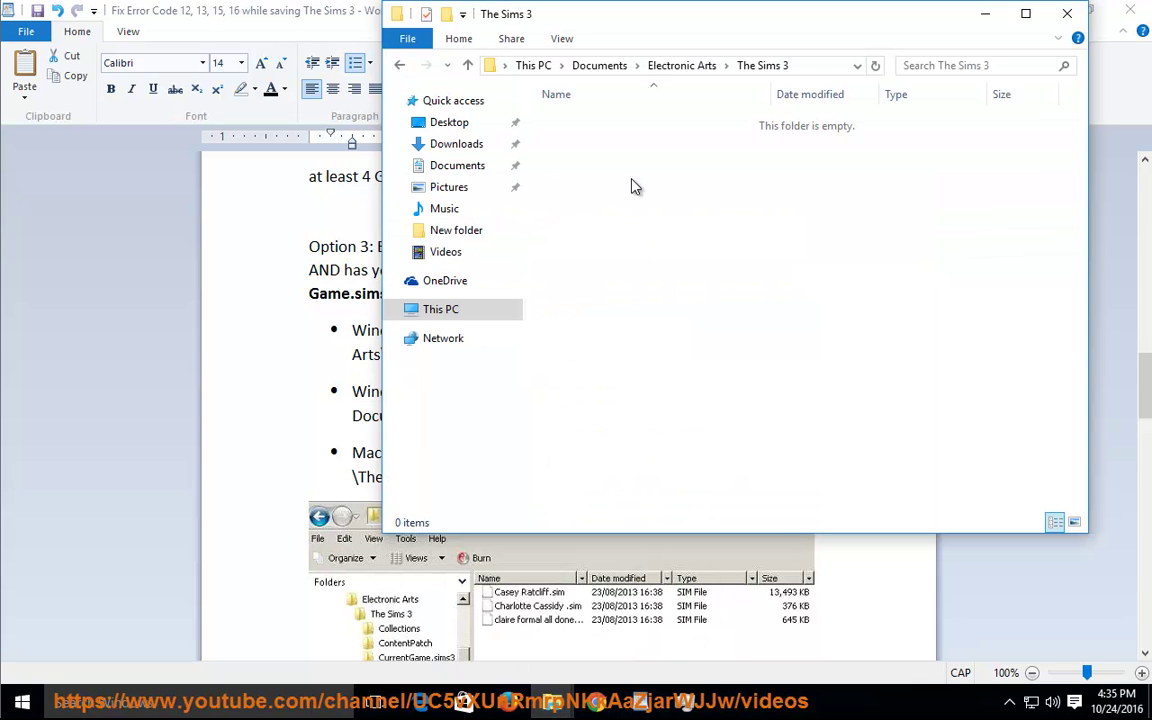
right_click(630, 147)
mouse_move(687, 367)
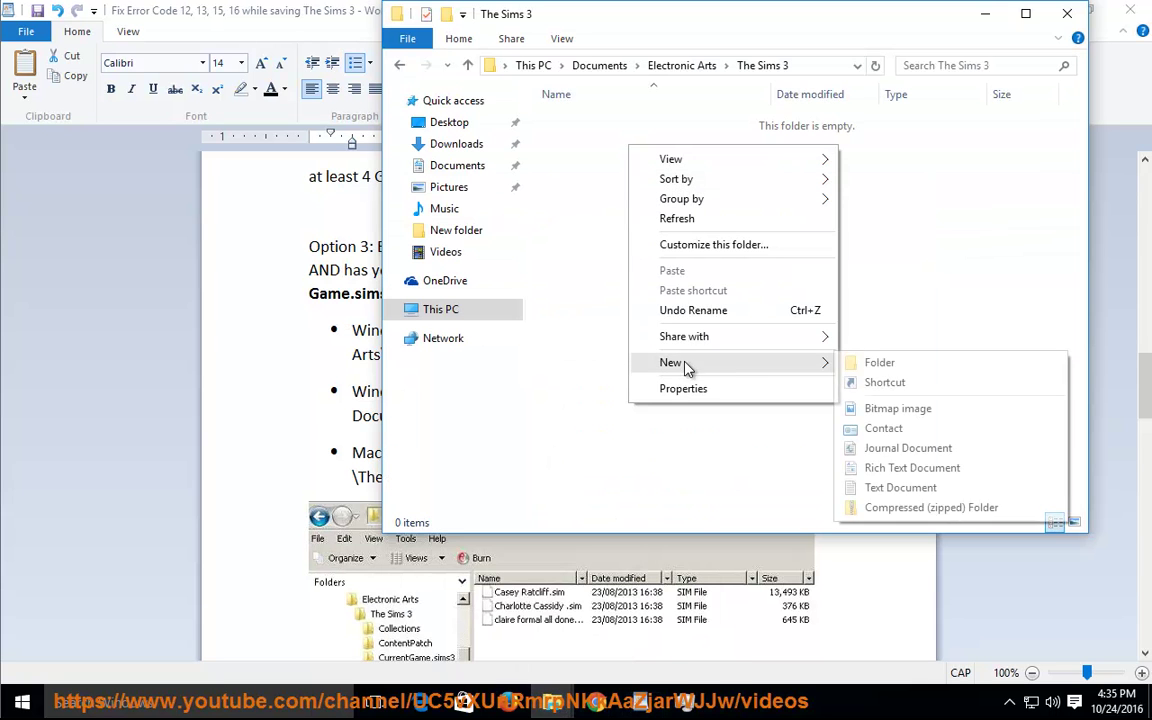
click(852, 364)
key(ctrl+v)
key(Return)
Open the new Saves folder and display its full path in the address bar
click(748, 64)
click(583, 120)
double_click(583, 120)
click(795, 66)
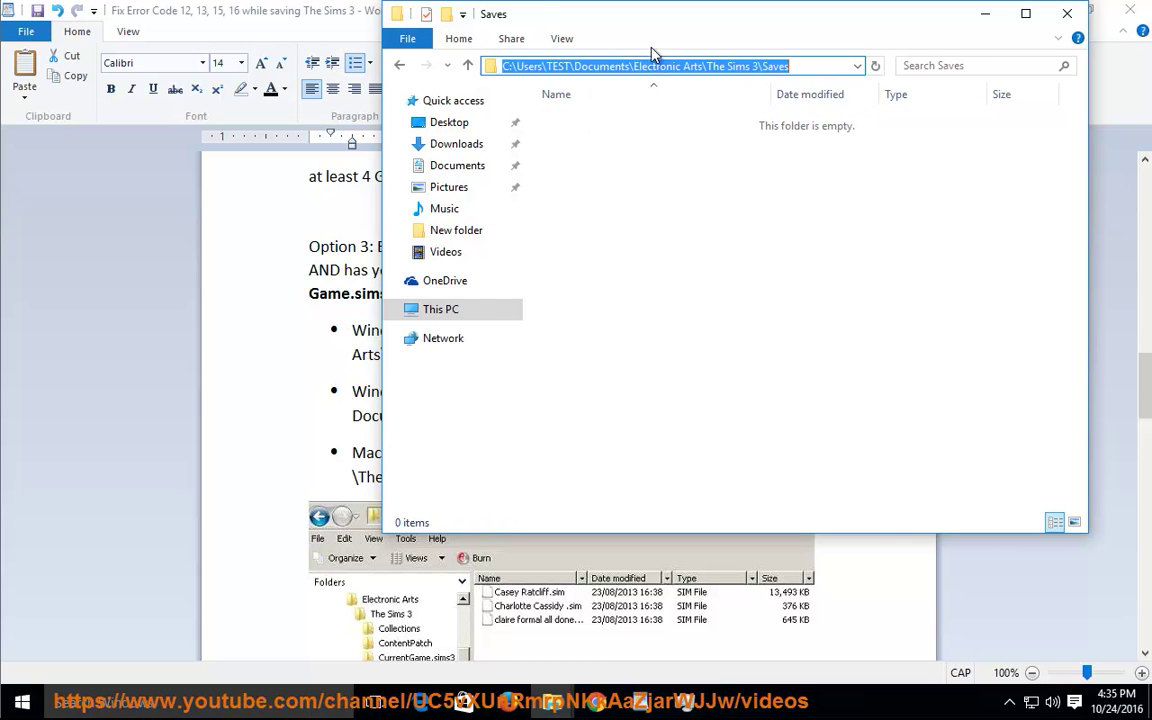
Read on in the document, highlighting "Step 3: delete the bad save." and the step 6 text on copying Downloads and Saves
click(168, 402)
drag(1146, 385, 1146, 484)
drag(530, 305, 249, 310)
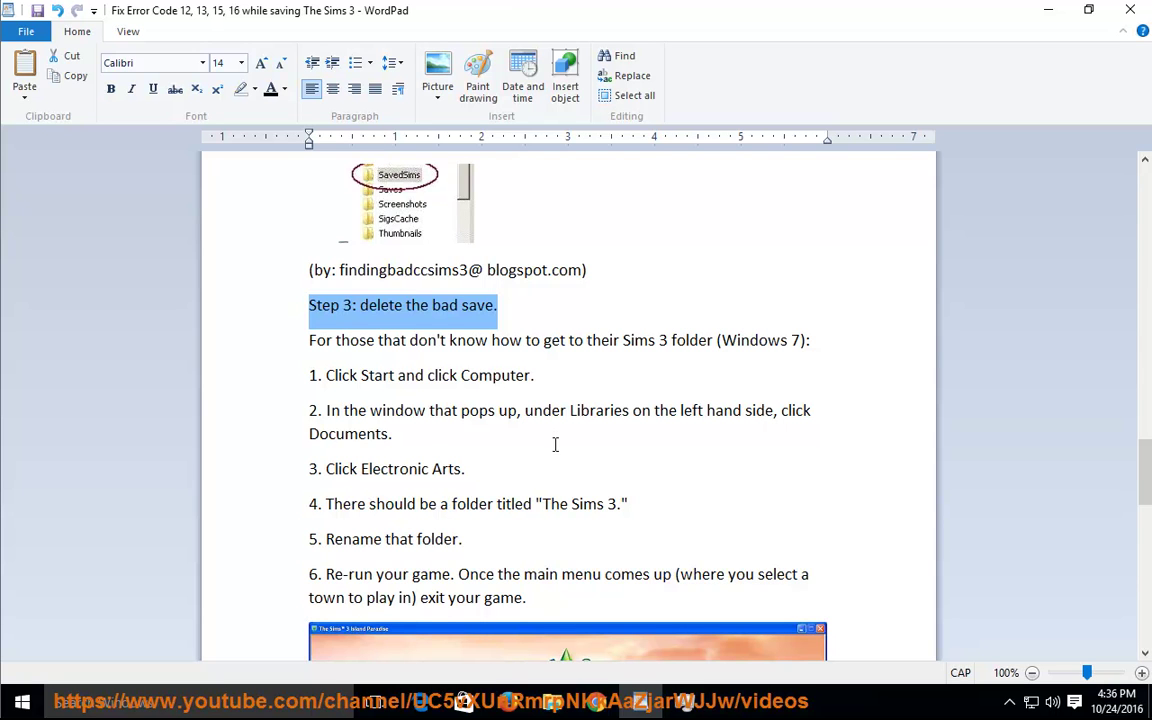
scroll(828, 625, down, 4)
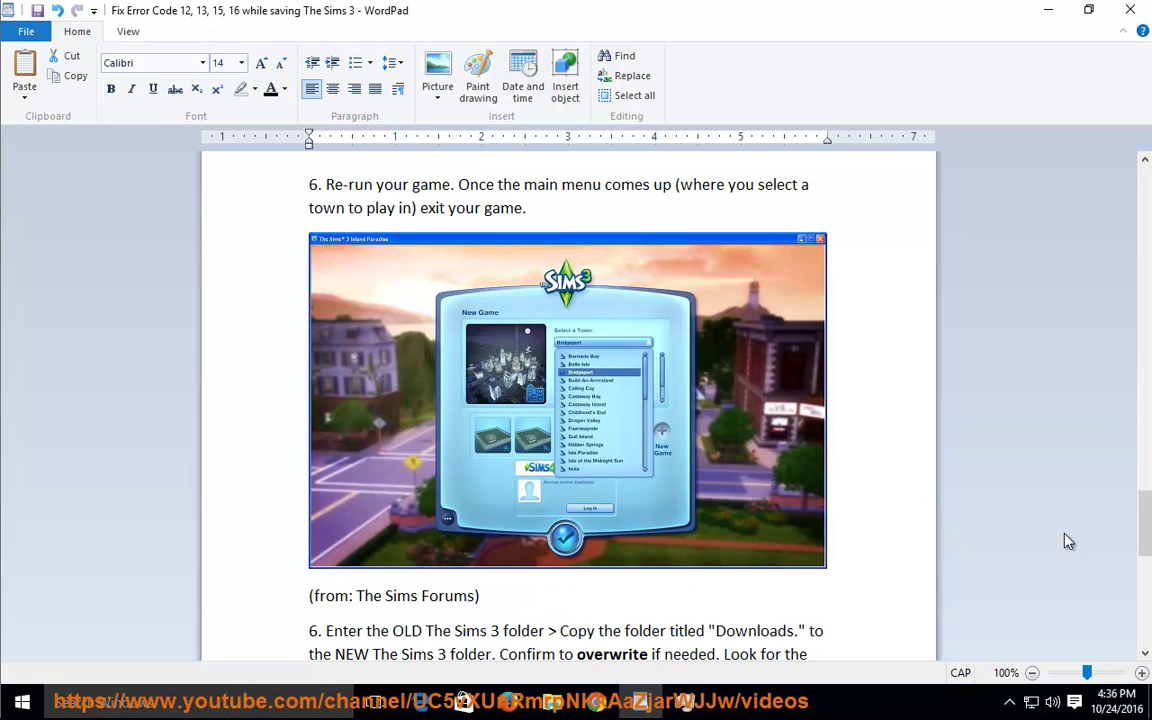
drag(1146, 505, 1146, 546)
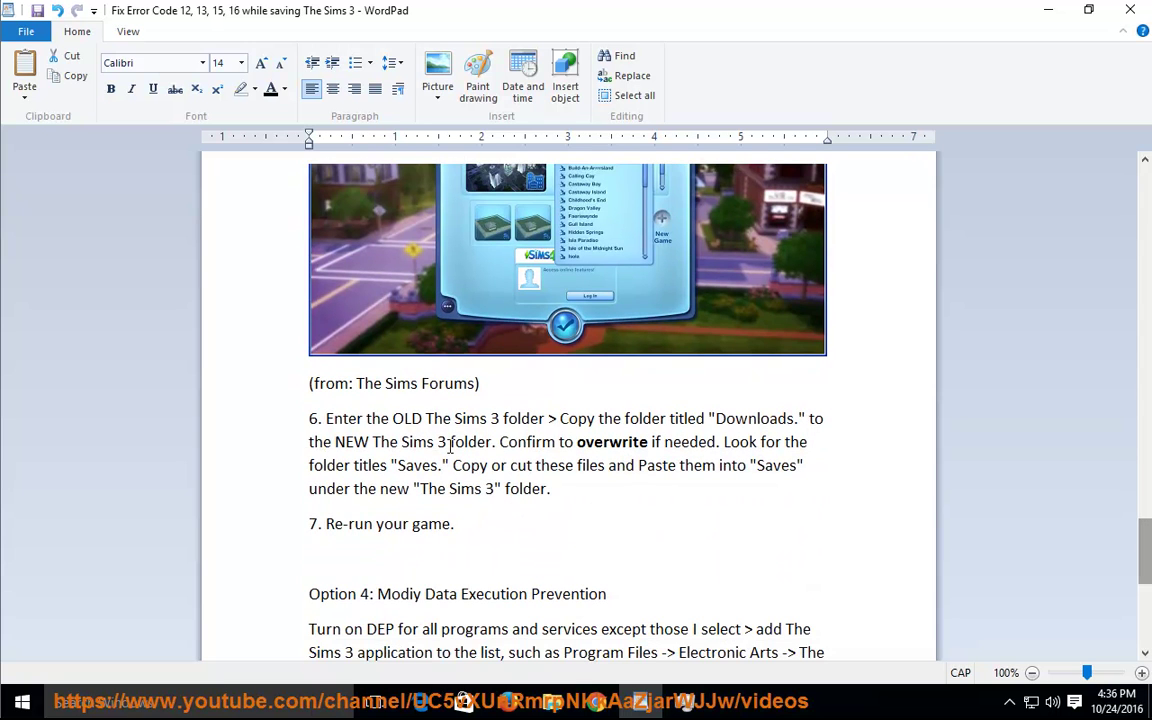
click(326, 418)
drag(326, 418, 617, 489)
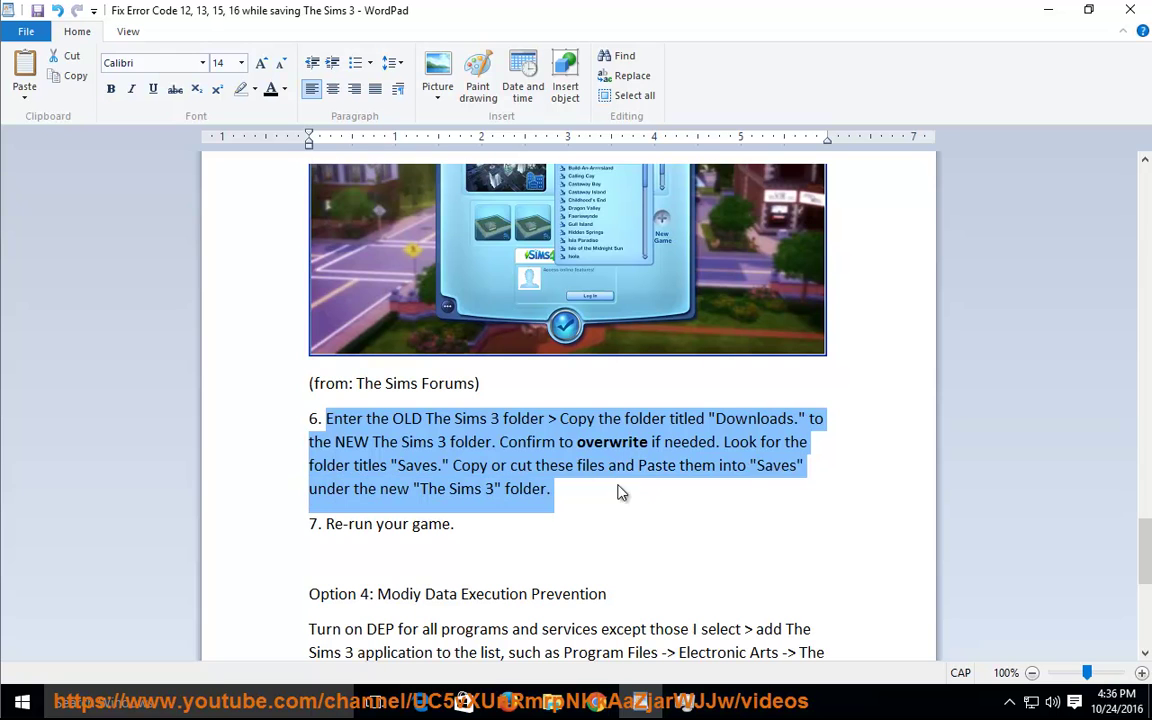
click(469, 441)
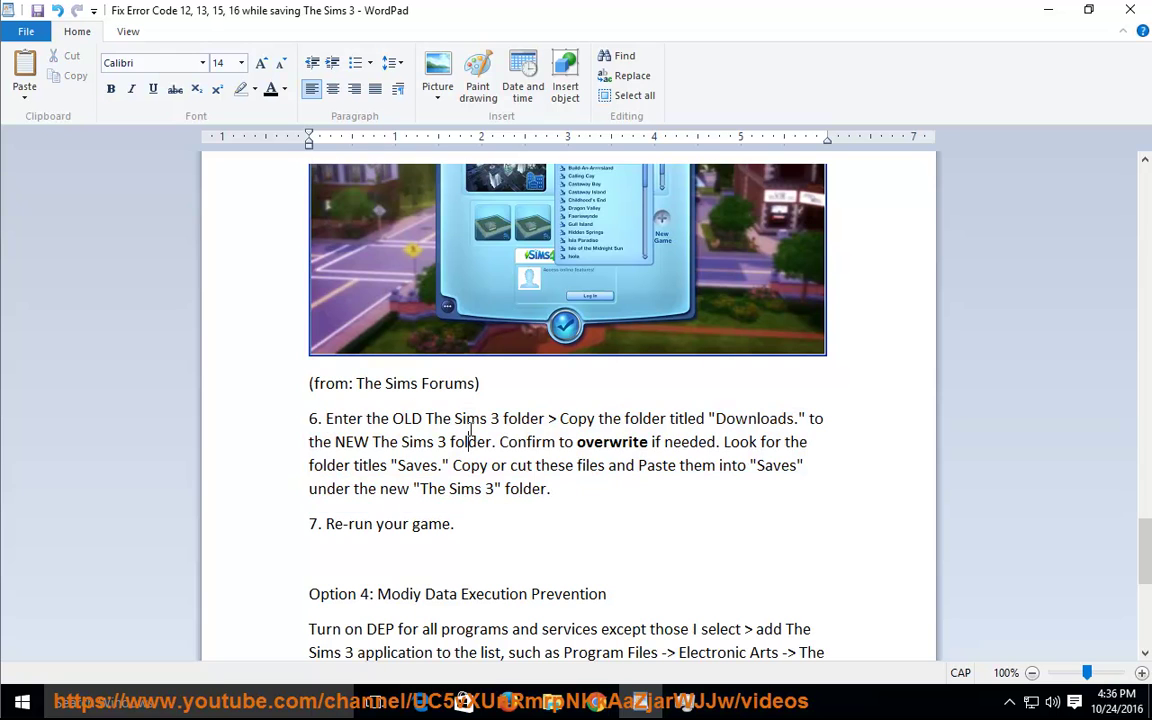
Return from Saves to the Electronic Arts folder and delete the stray "The Sims 3 - Shortcut" there
mouse_move(552, 701)
click(643, 627)
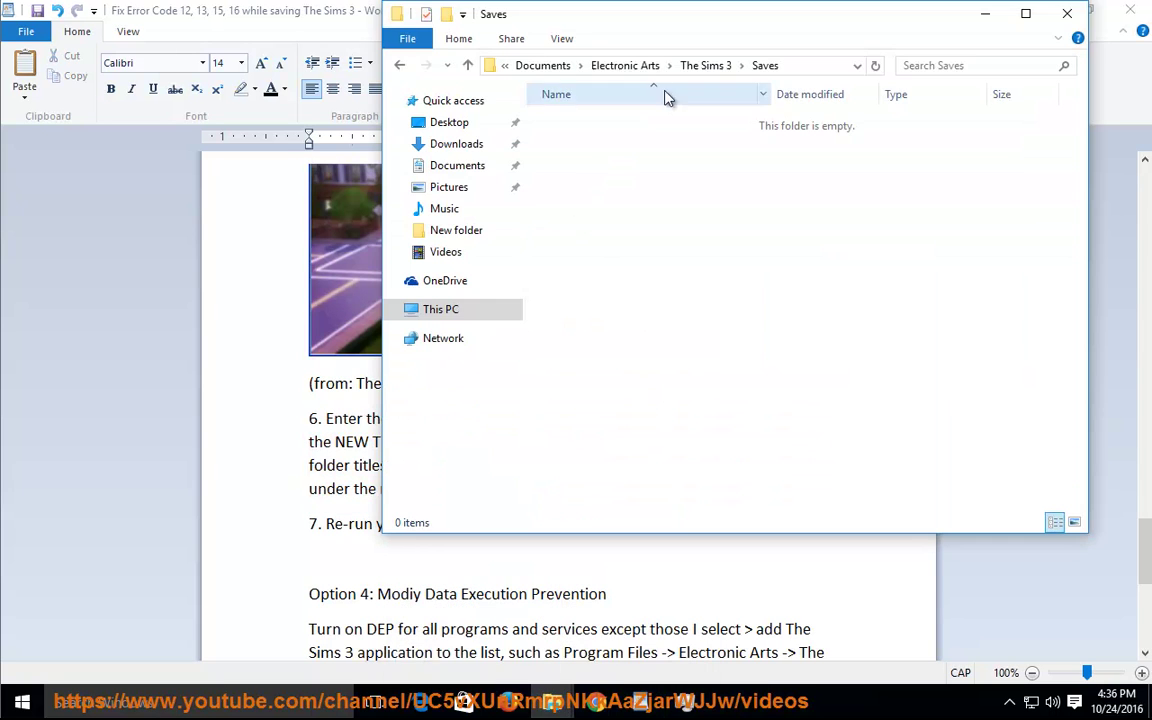
mouse_move(692, 70)
mouse_down()
mouse_move(643, 72)
mouse_move(680, 83)
mouse_up()
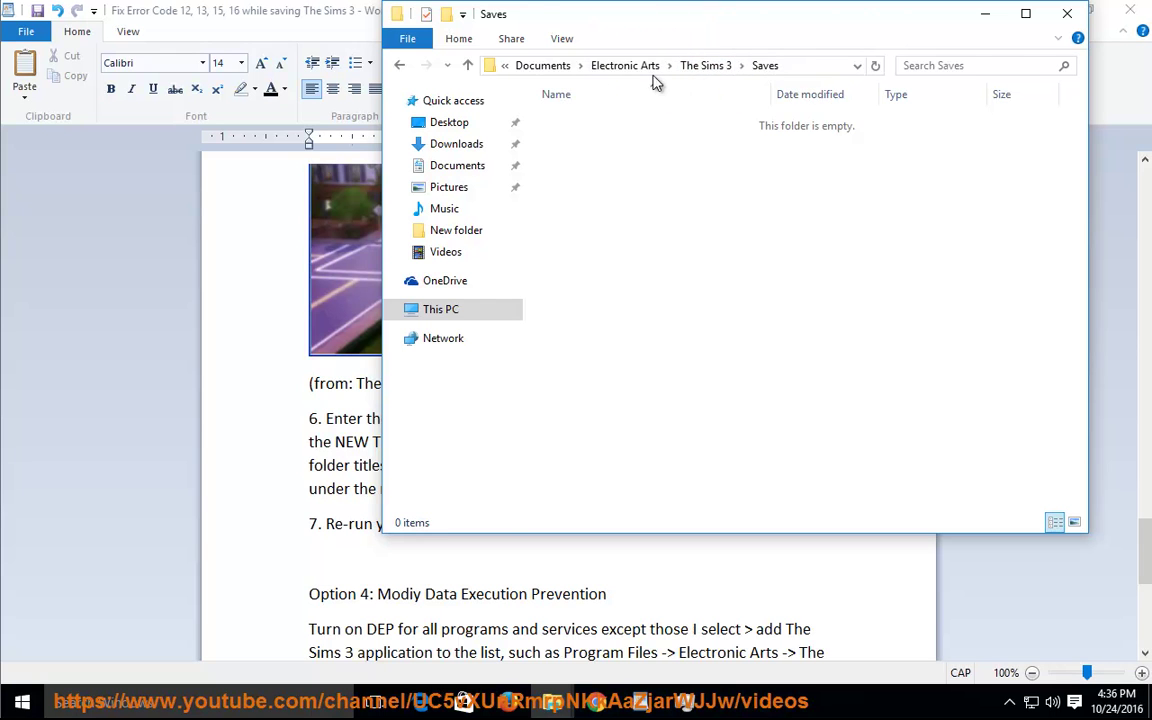
click(625, 65)
click(587, 144)
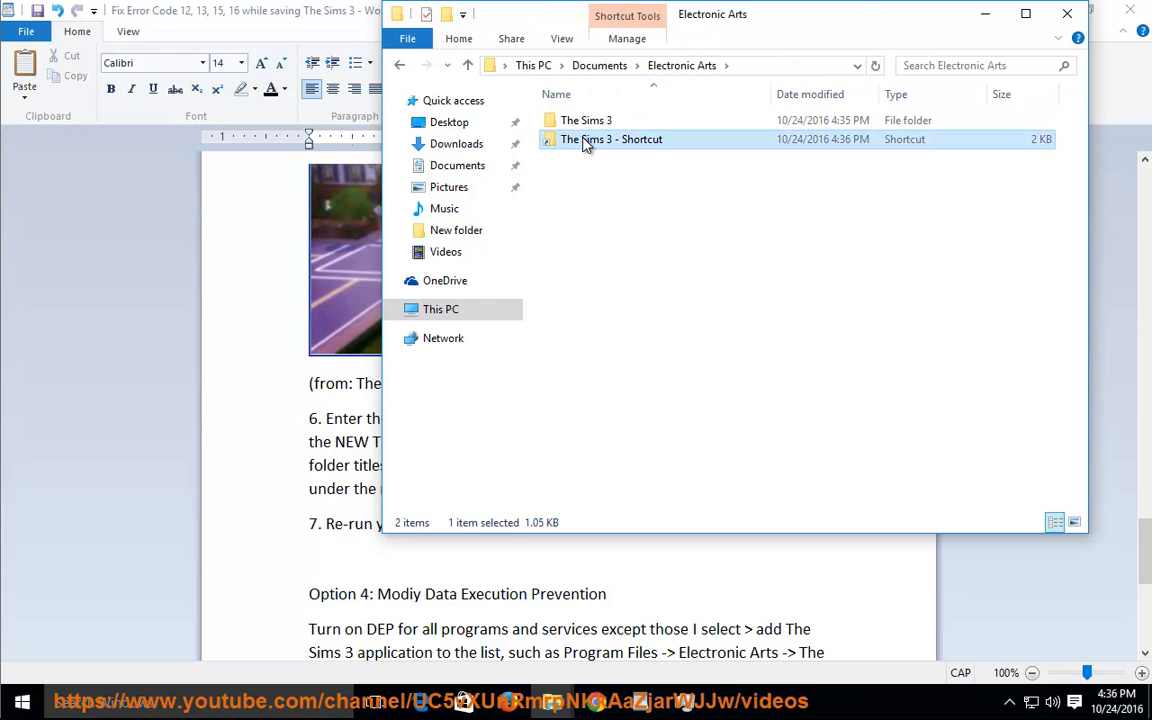
key(Delete)
Create a folder named "New The Sims 3 folder" inside Electronic Arts
right_click(590, 158)
mouse_move(630, 373)
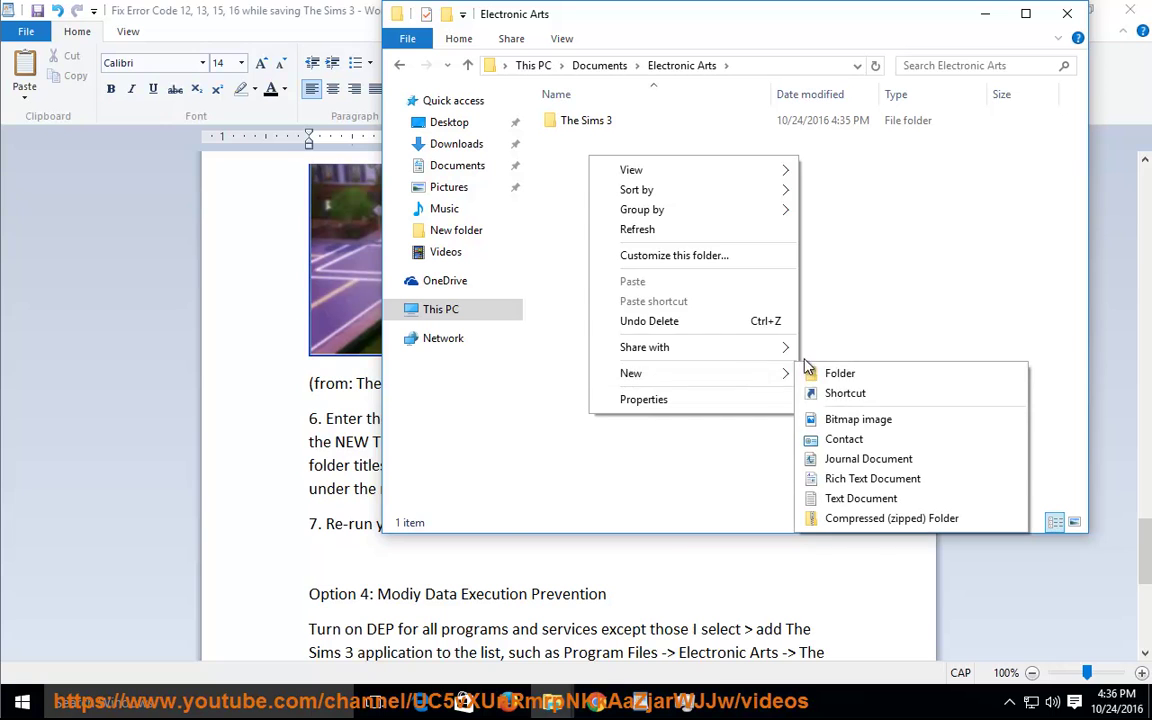
click(860, 374)
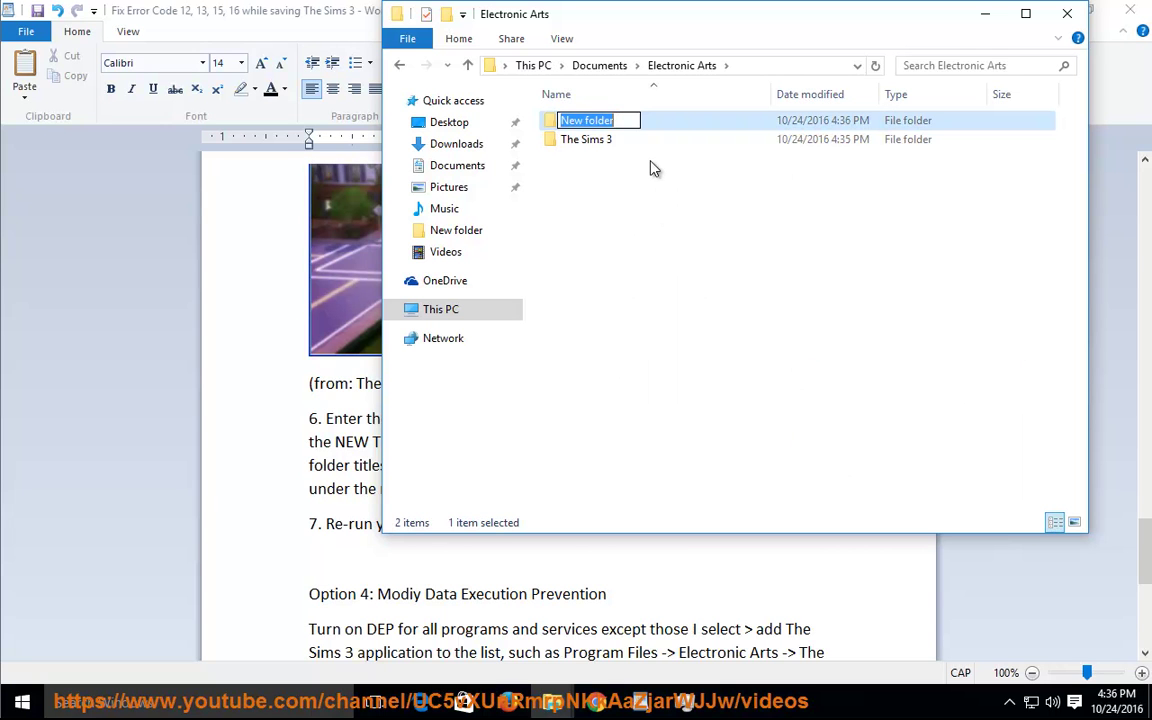
text(Th)
key(BackSpace)
key(BackSpace)
text(New)
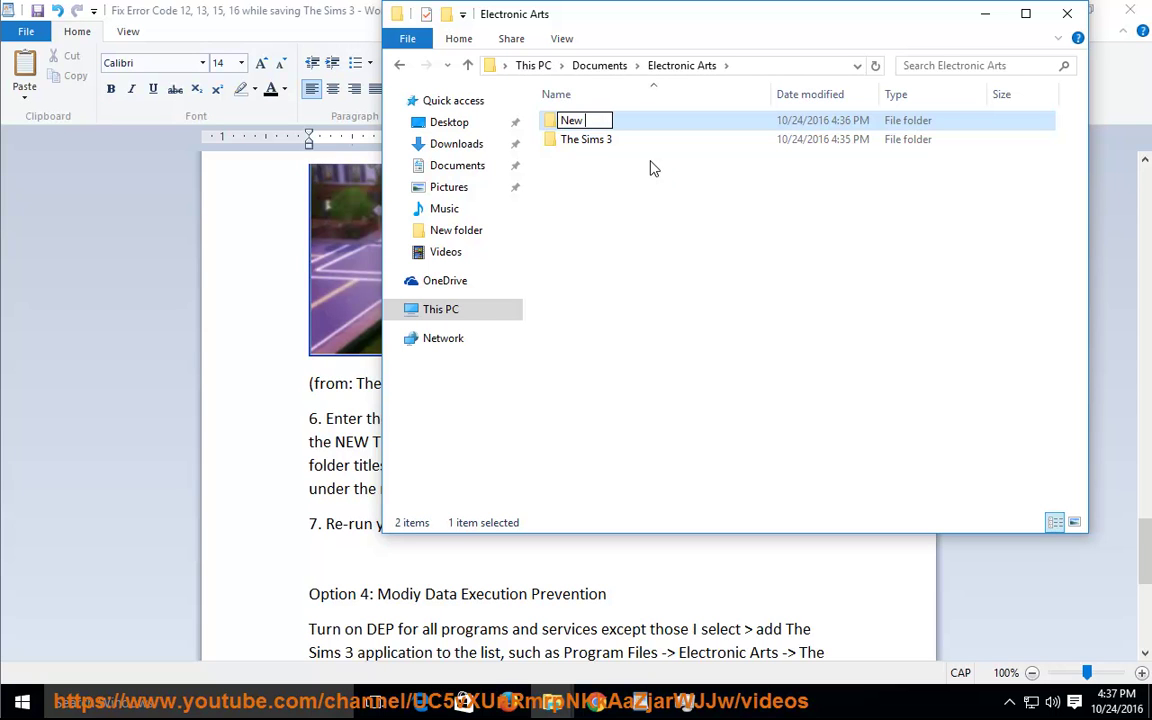
text( The Sime )
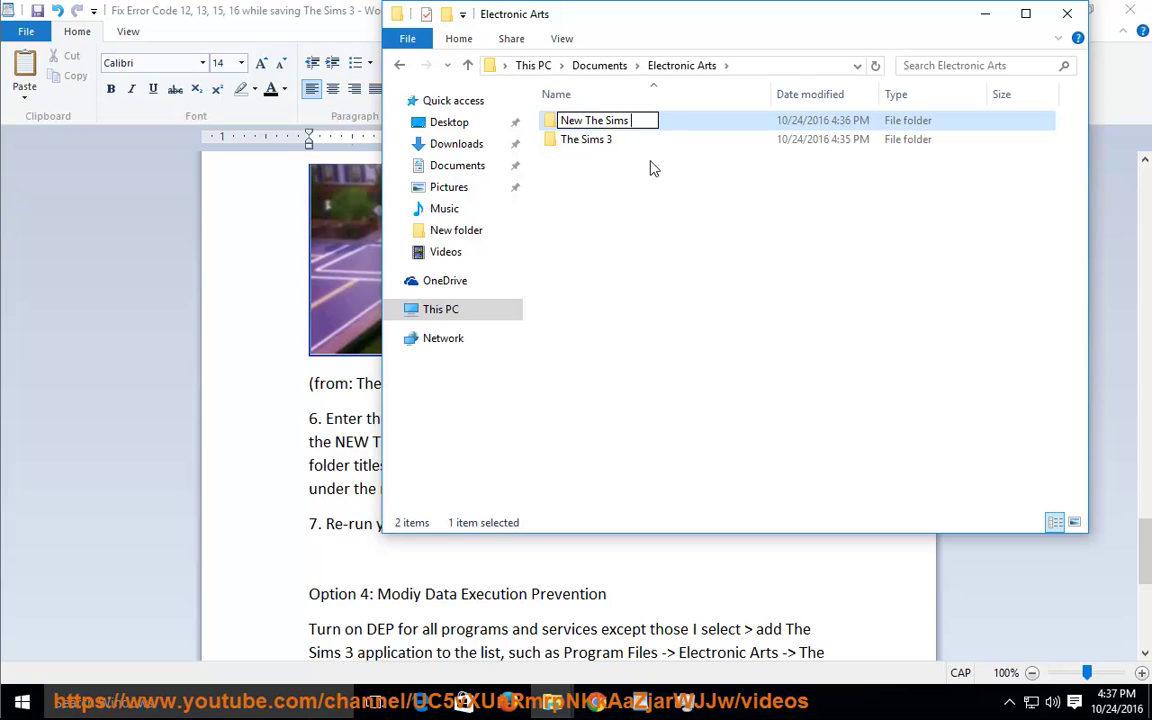
text(3 folder)
key(Return)
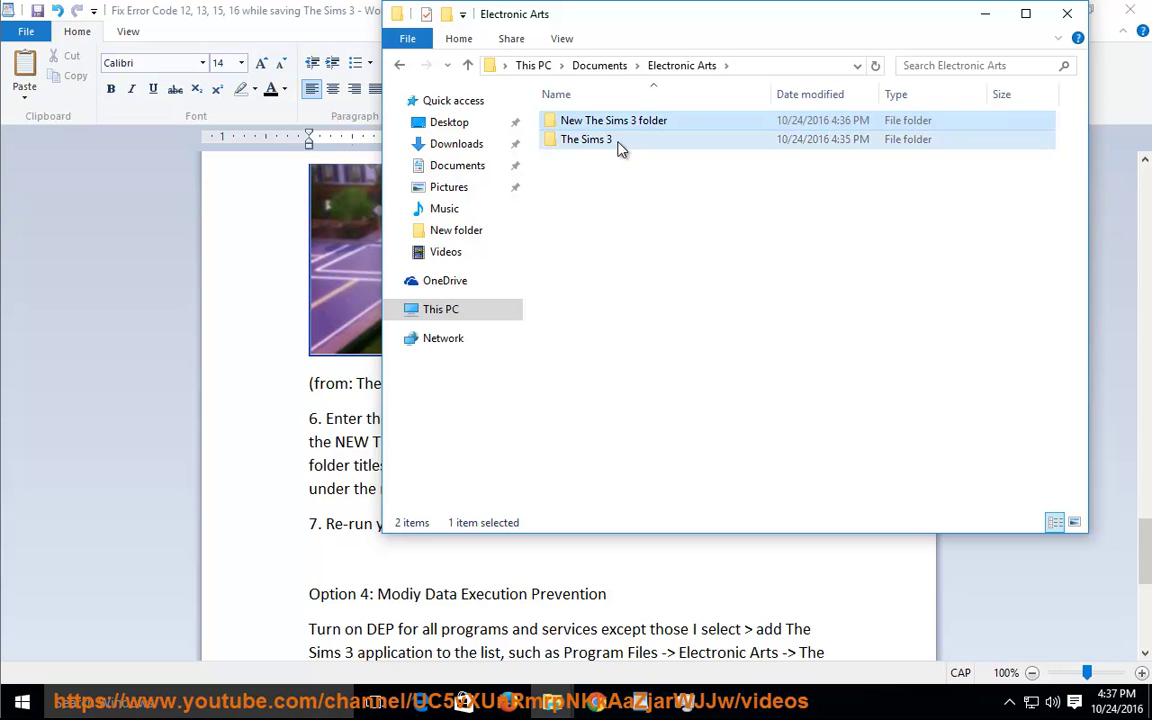
Open the original The Sims 3 folder inside Electronic Arts to view its contents
double_click(620, 148)
right_click(612, 157)
key(Escape)
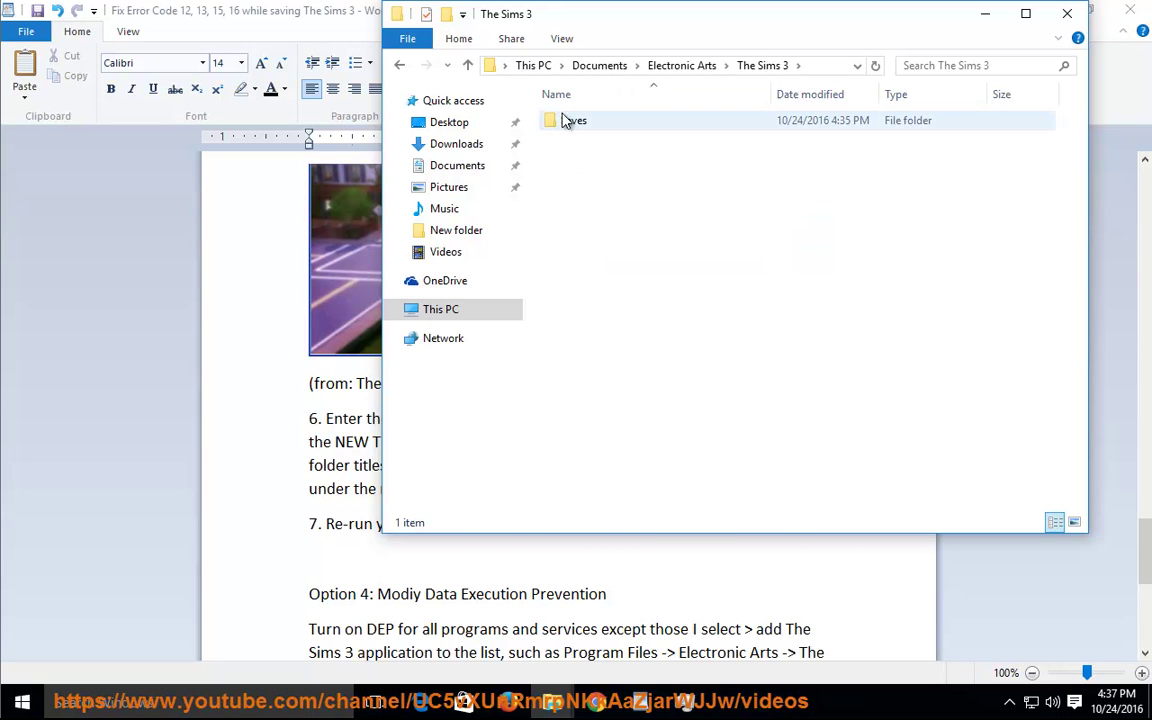
Highlight "Downloads" in step 6, the "Re-run your game" line and the Option 4 heading in the document
click(301, 481)
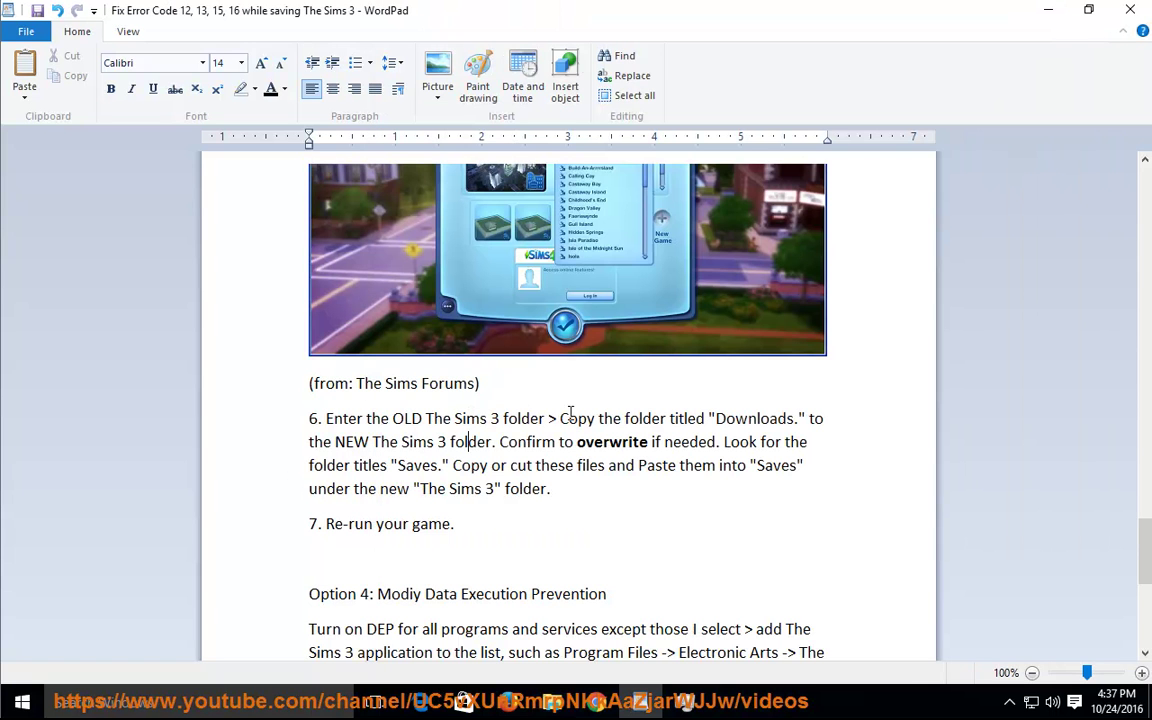
double_click(750, 420)
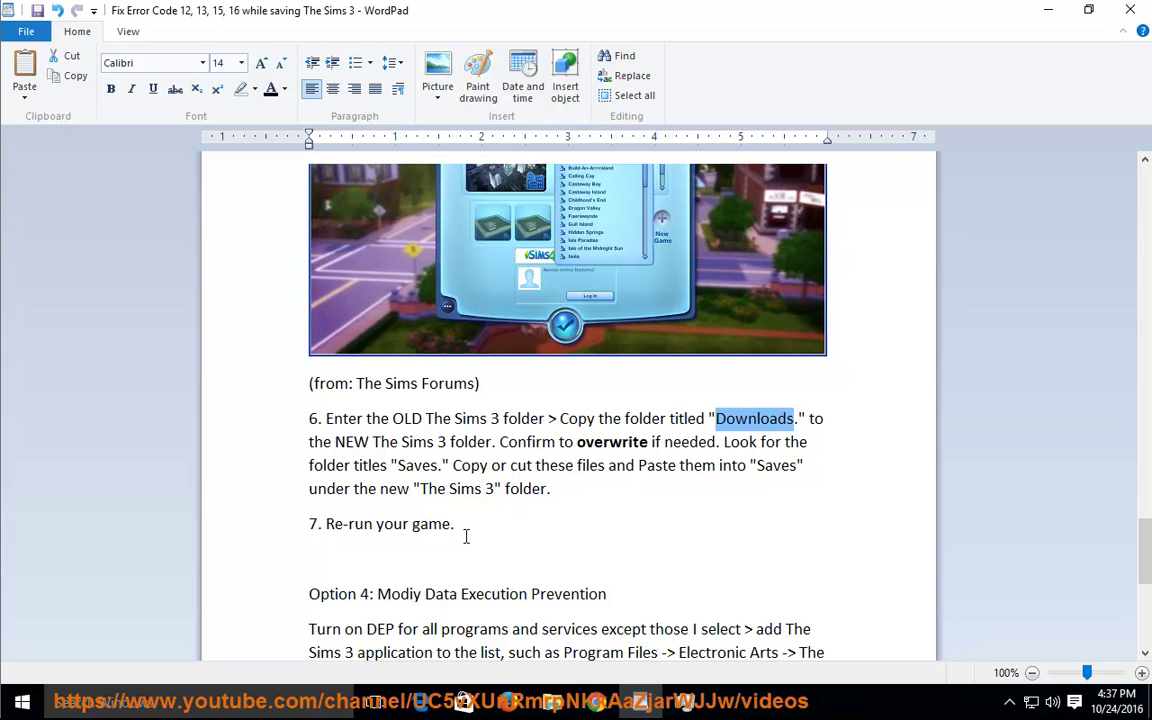
drag(466, 540, 278, 529)
drag(1146, 537, 1146, 564)
drag(612, 369, 307, 368)
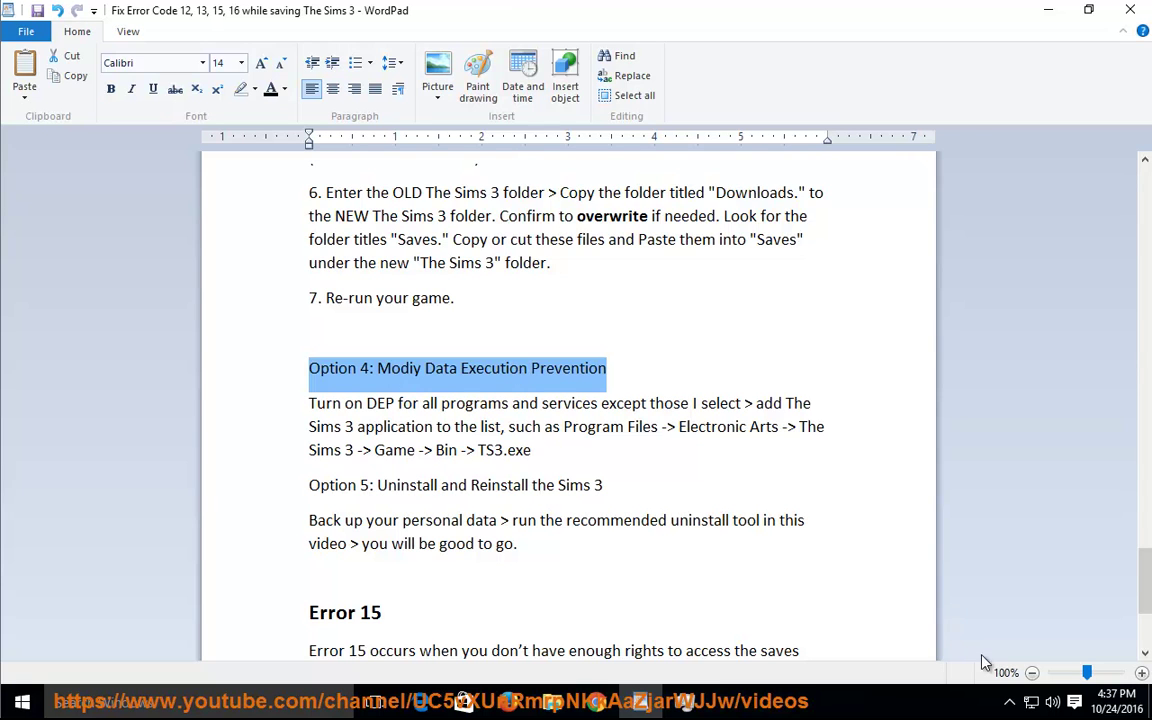
Clear the document and folder windows off the desktop, then open the advanced system settings from This PC's properties
click(1048, 10)
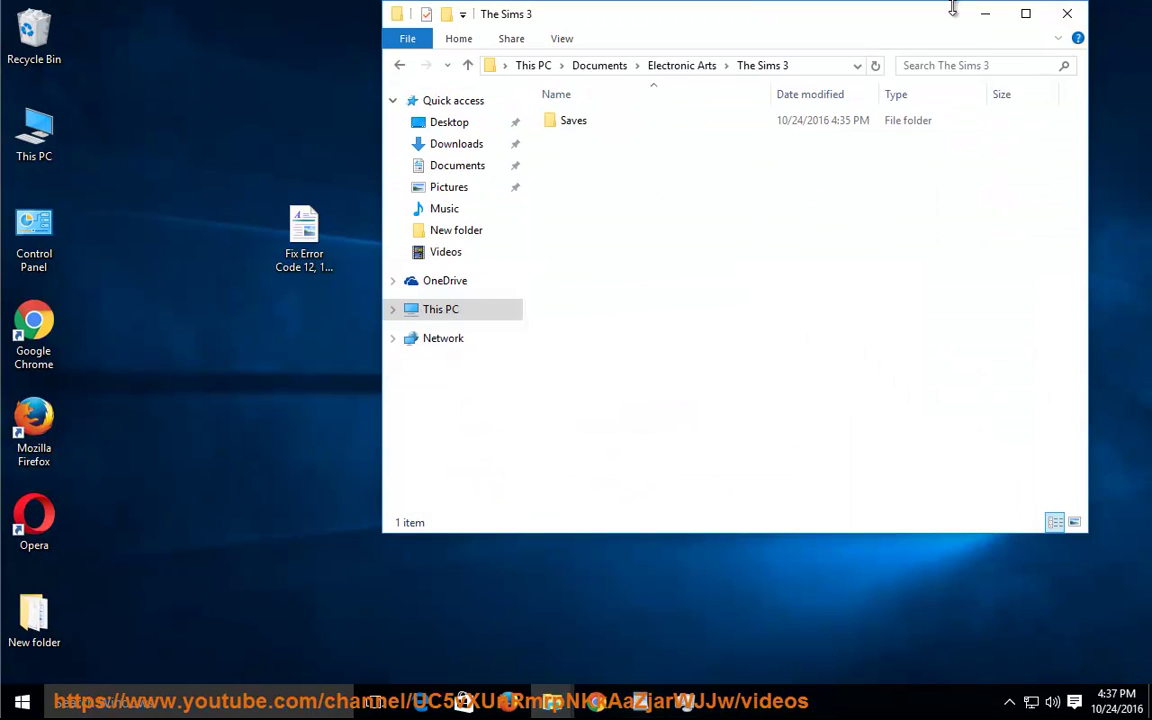
click(1068, 16)
click(36, 130)
right_click(37, 133)
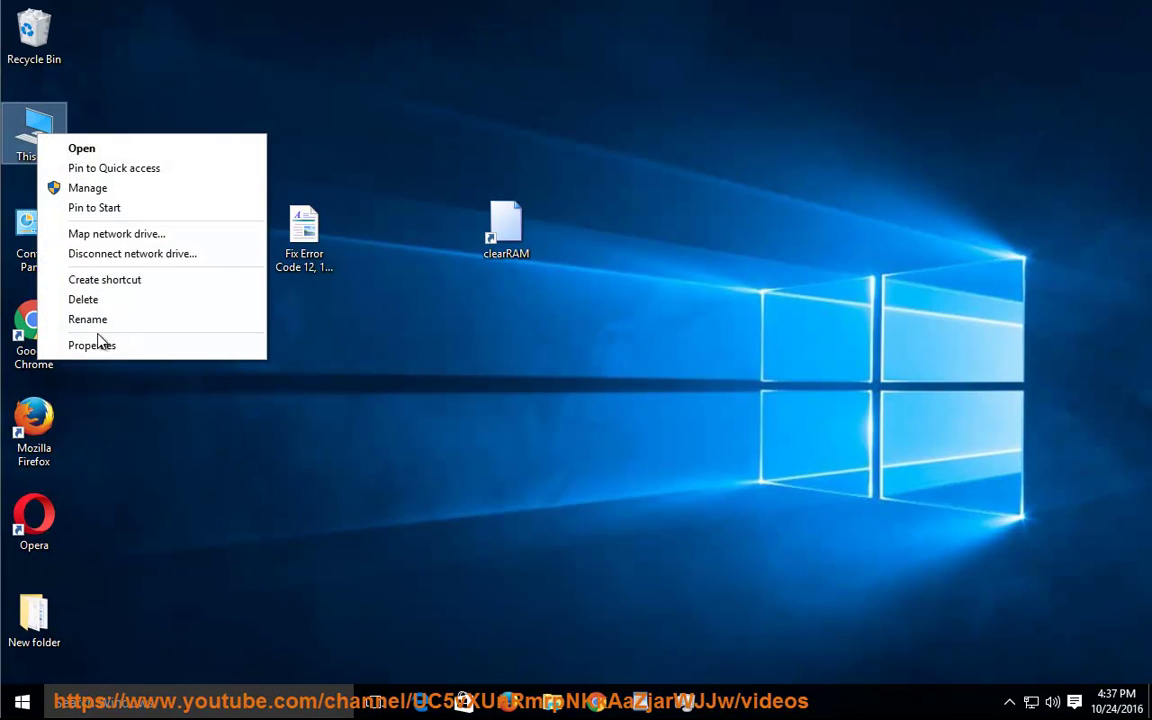
click(156, 350)
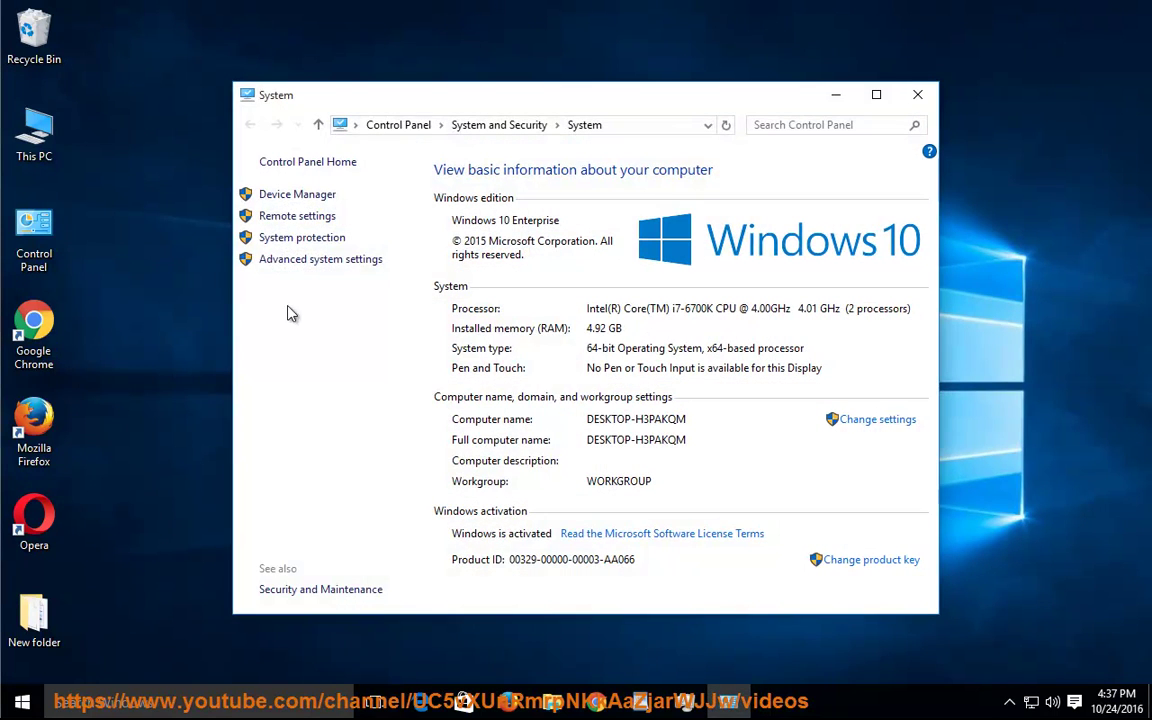
click(314, 262)
drag(274, 64, 660, 218)
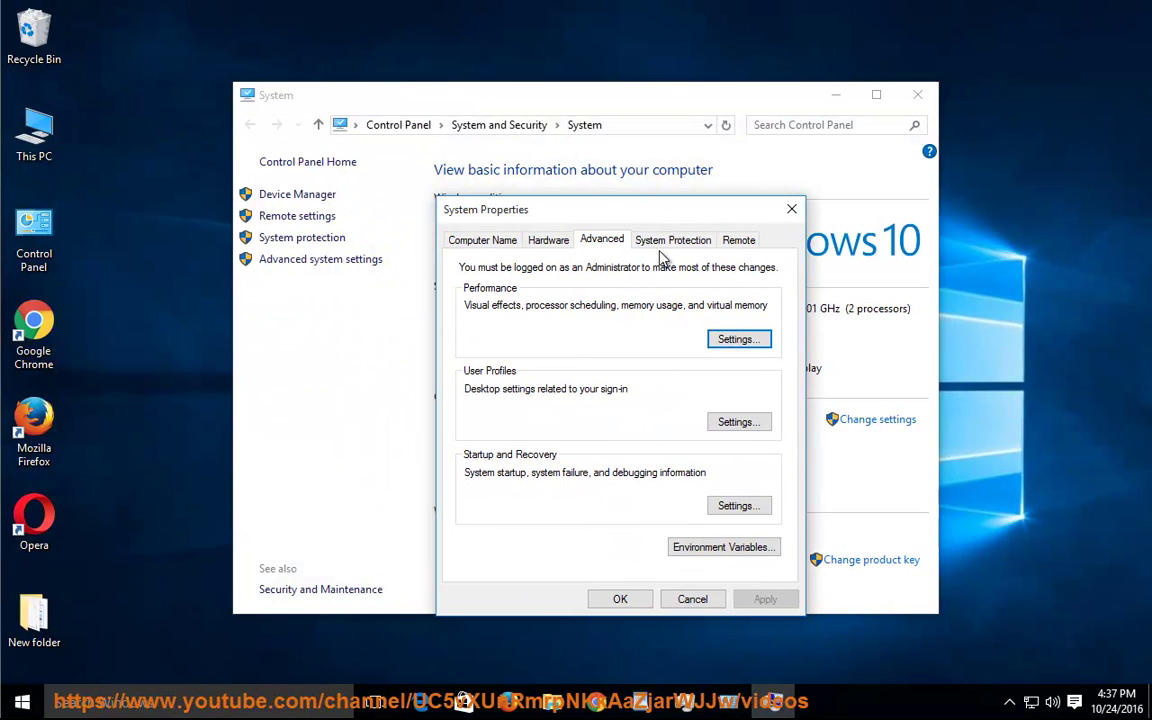
In the performance settings, turn on Data Execution Prevention for all programs and services except those selected
click(729, 341)
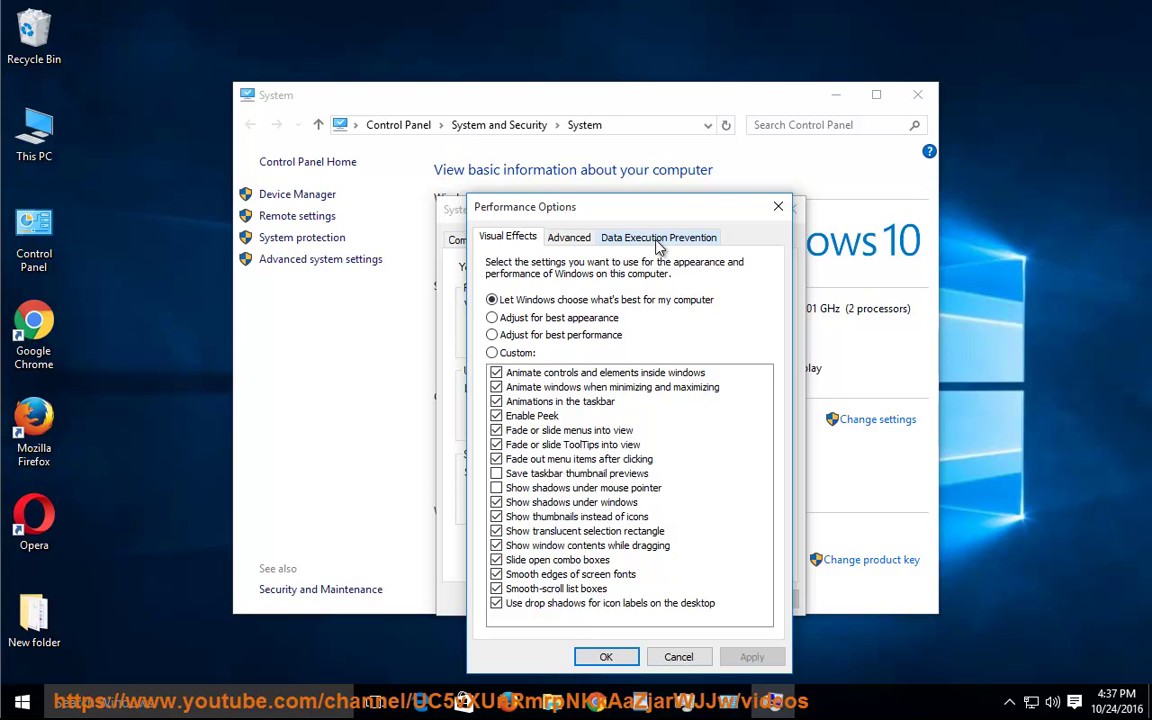
drag(644, 221, 989, 25)
click(975, 45)
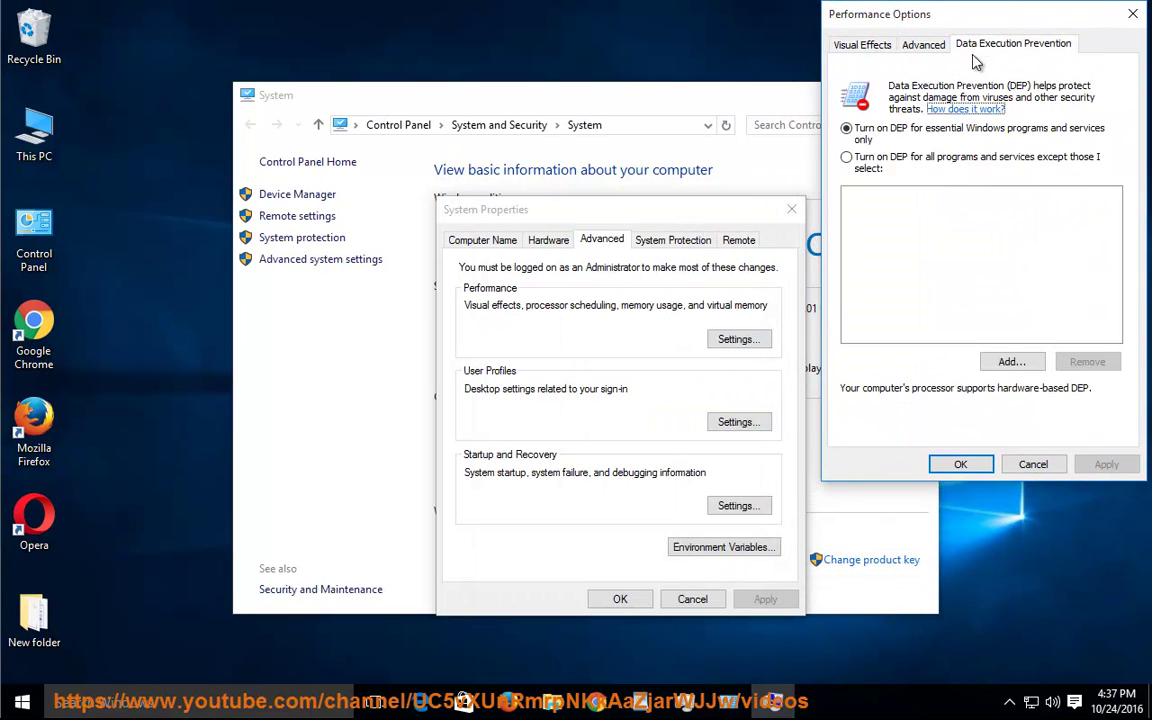
click(1008, 158)
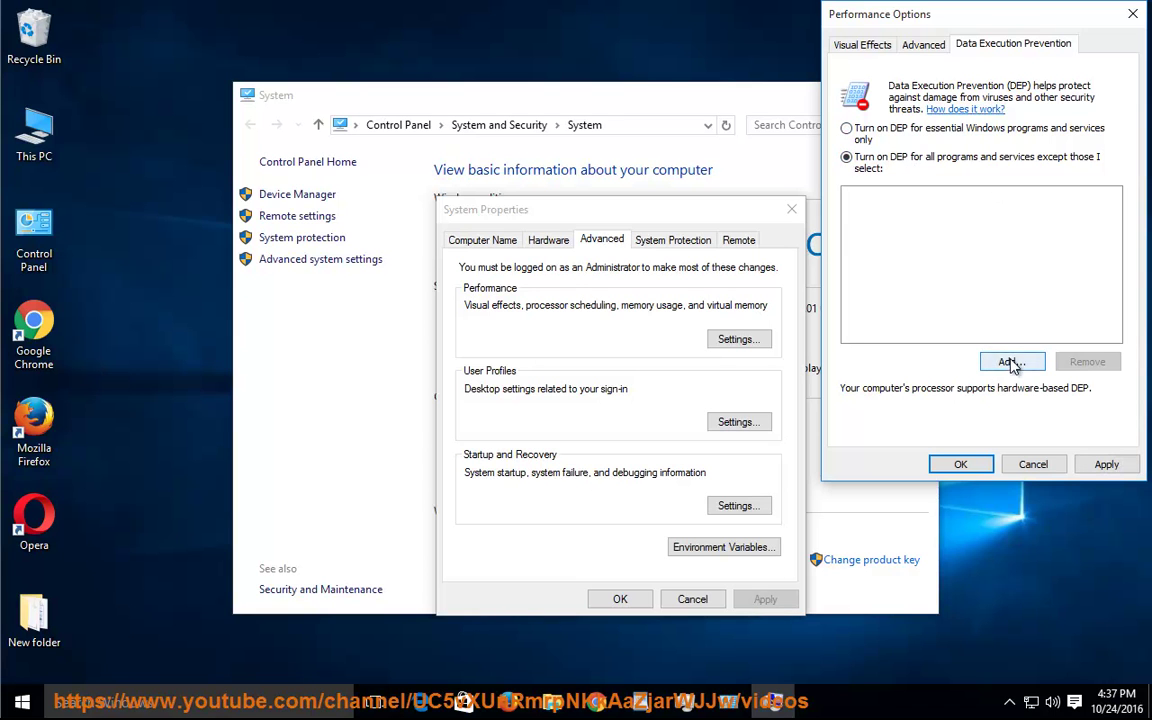
Start adding a DEP exception from Local Disk (C:), and highlight the Program Files path to TS3.exe in the document
click(1007, 364)
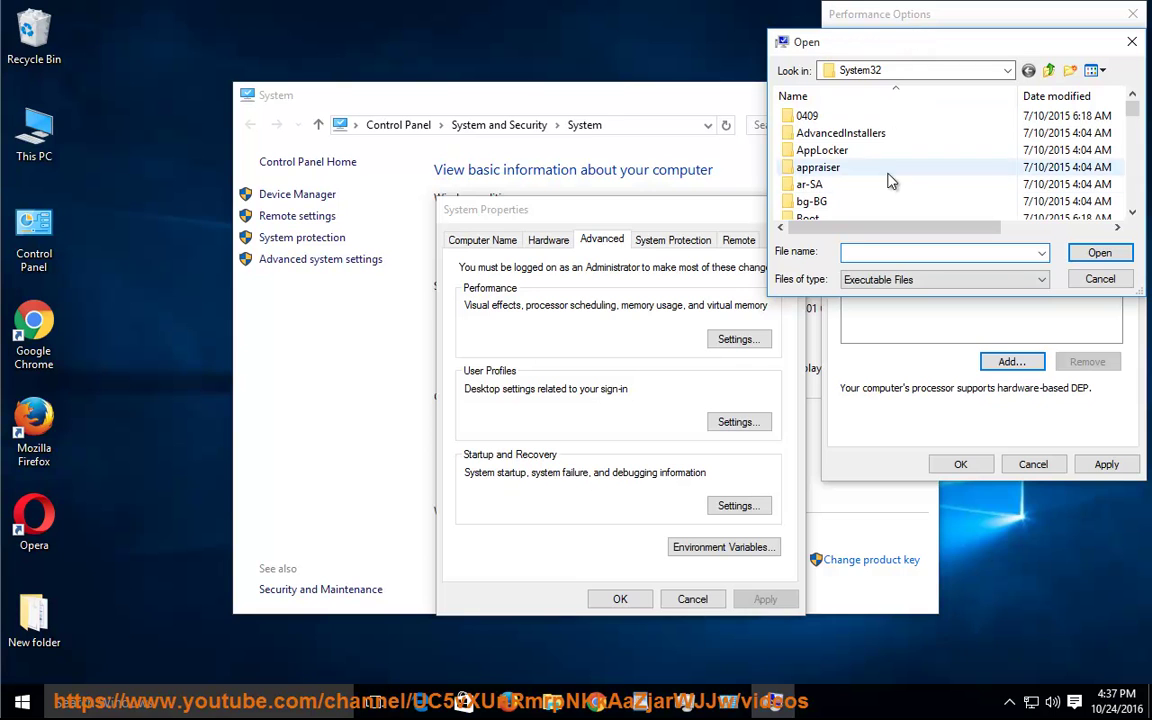
click(1007, 70)
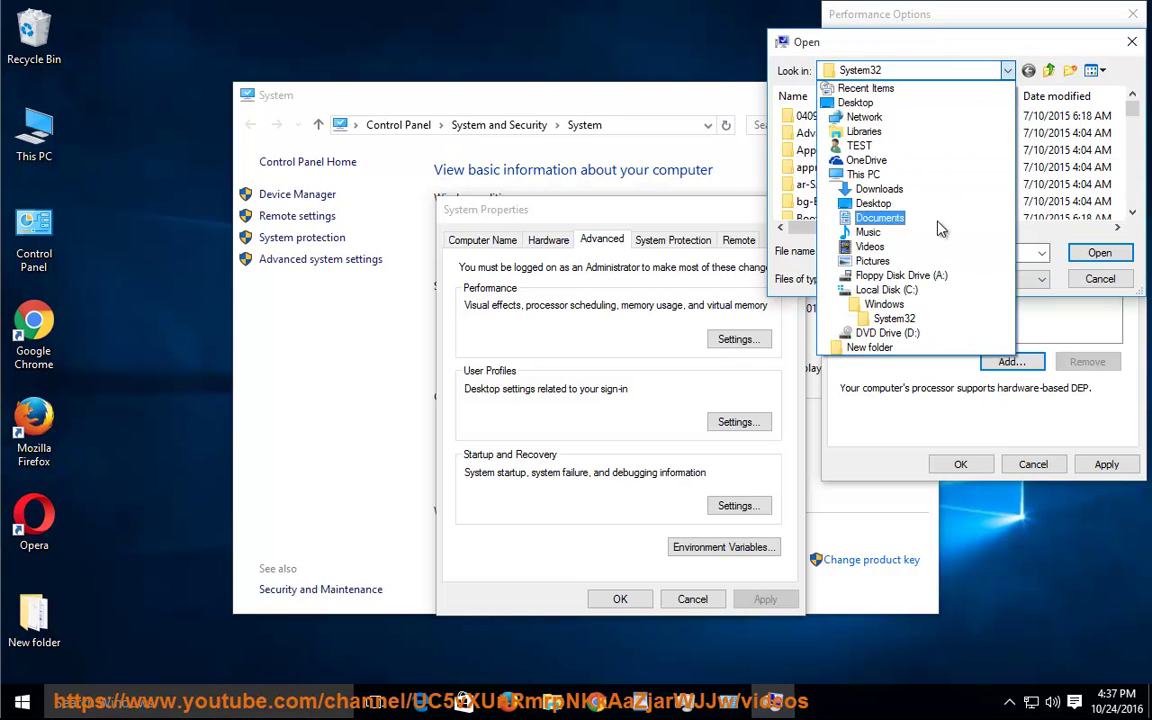
click(884, 289)
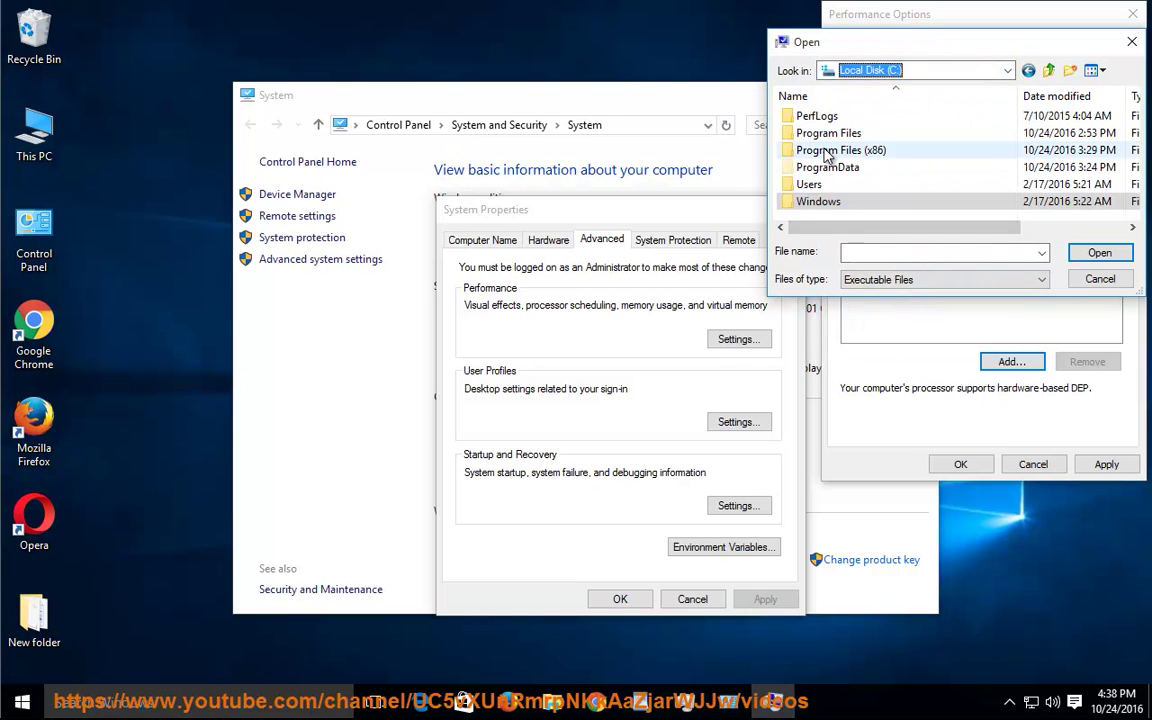
click(638, 703)
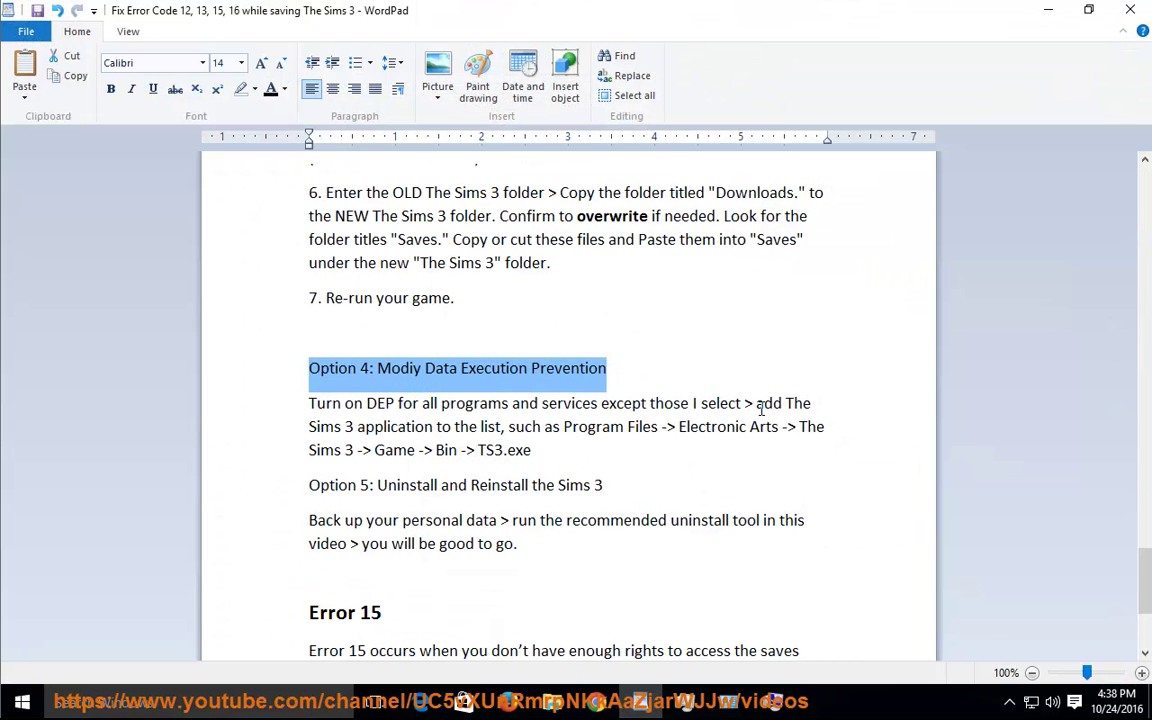
drag(563, 427, 576, 450)
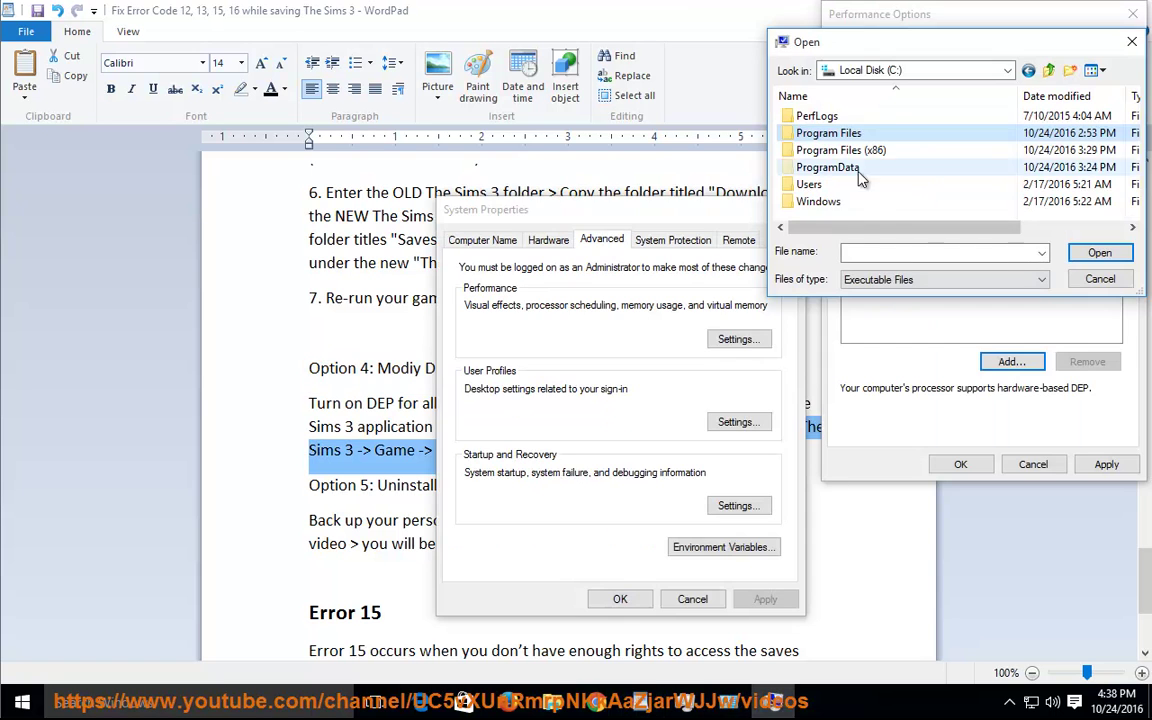
Try to add firefox from Program Files > Mozilla Firefox as a DEP exception, and cancel out of the performance and system settings
double_click(835, 133)
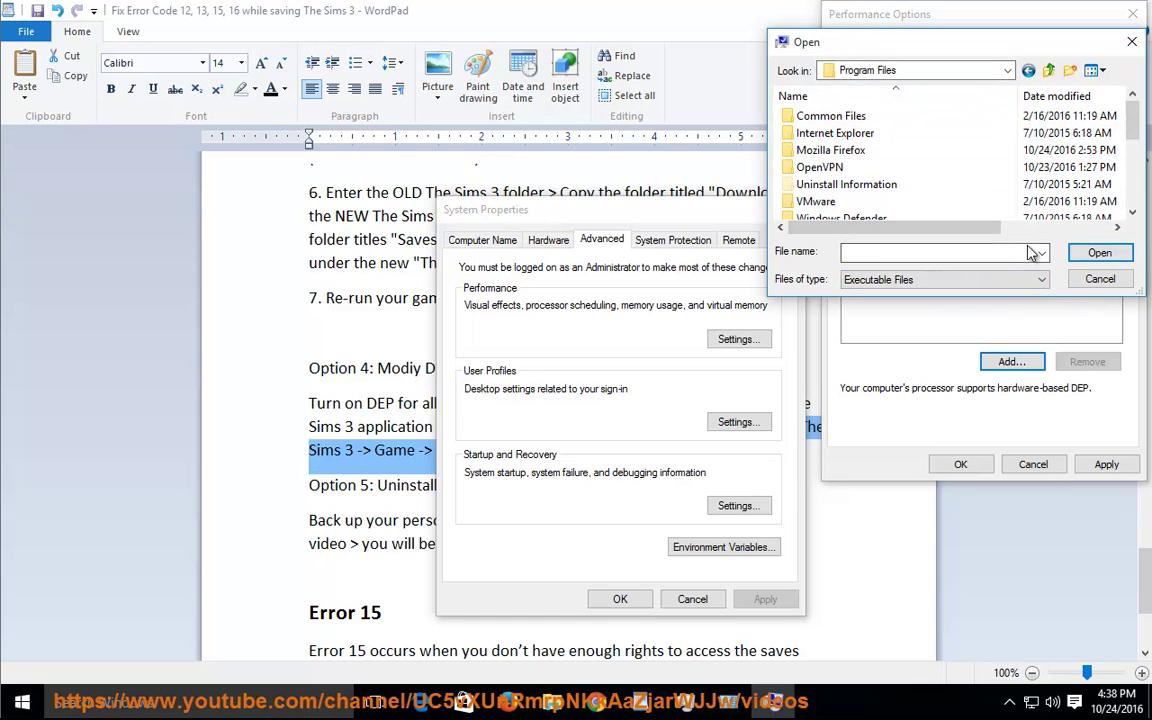
double_click(831, 150)
scroll(860, 162, down, 2)
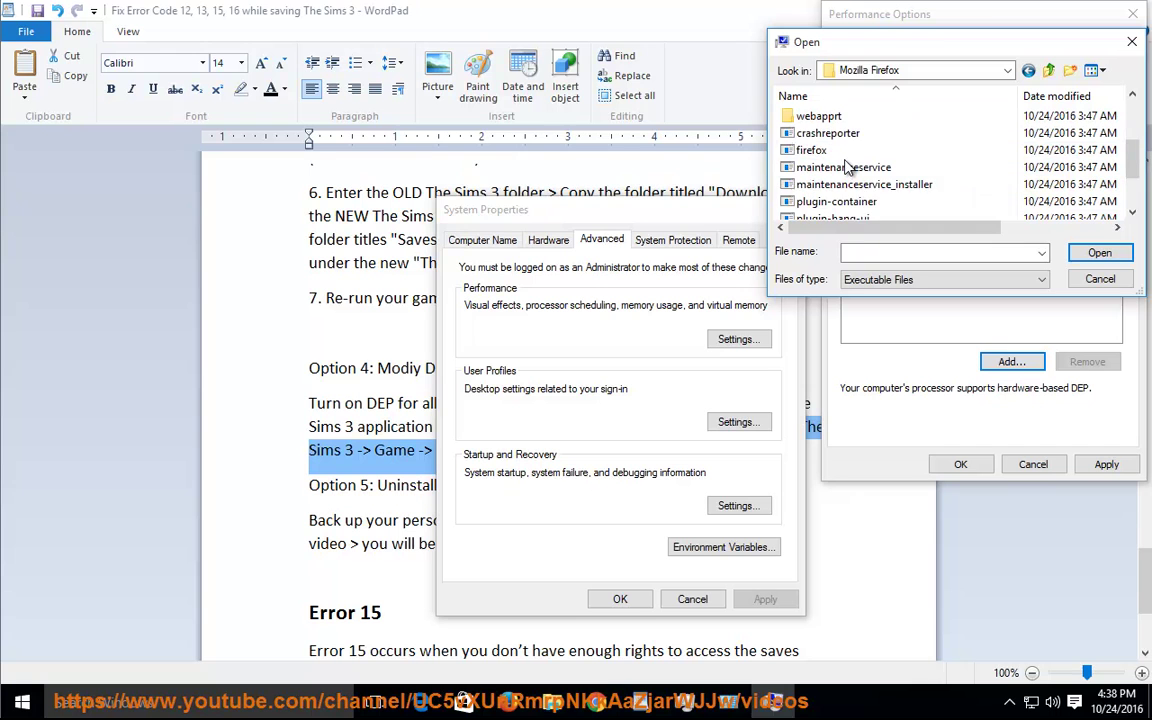
click(811, 150)
click(1085, 258)
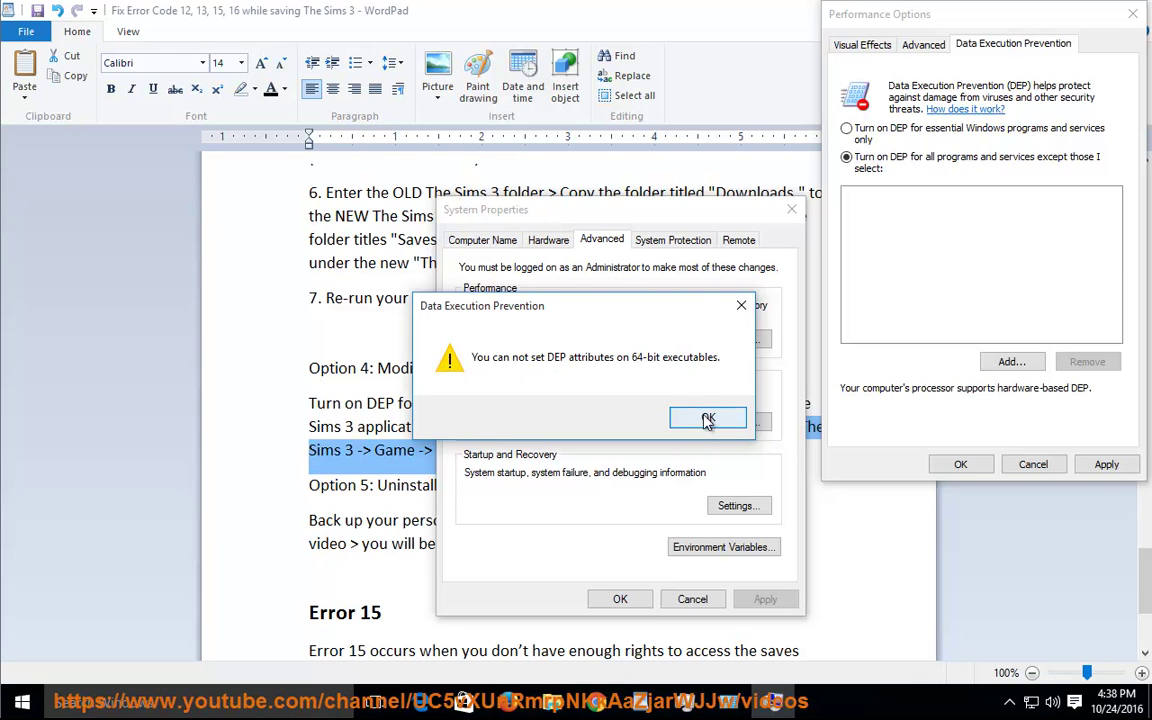
click(704, 422)
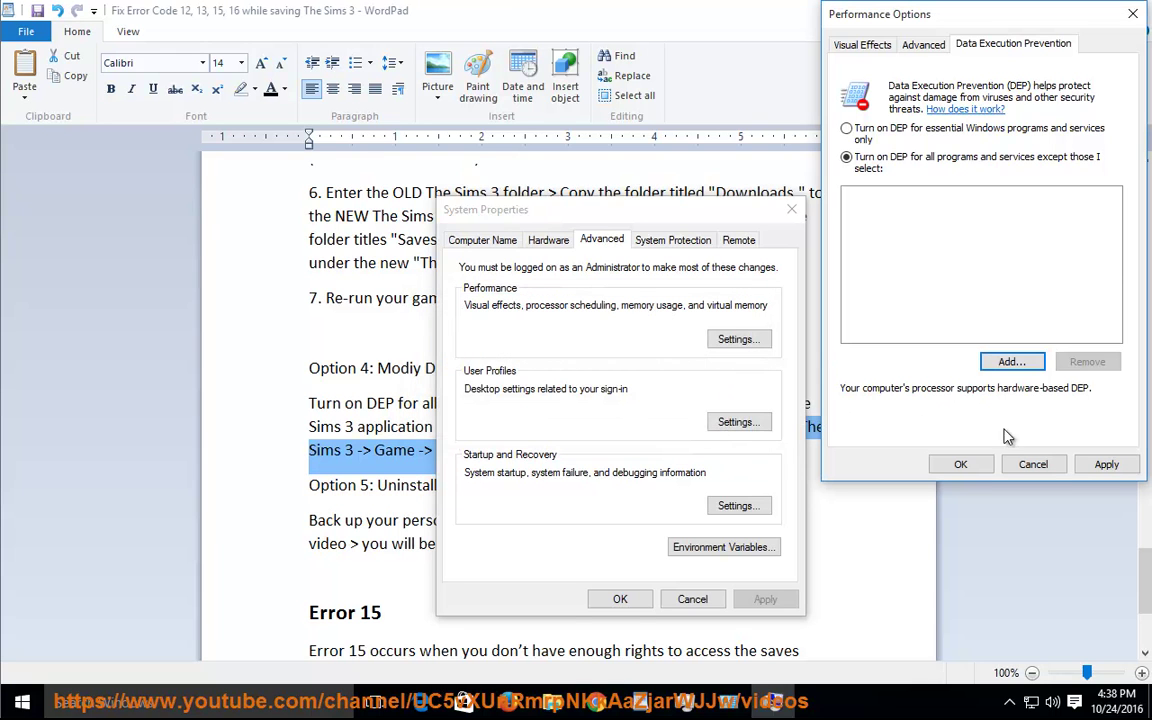
click(1035, 466)
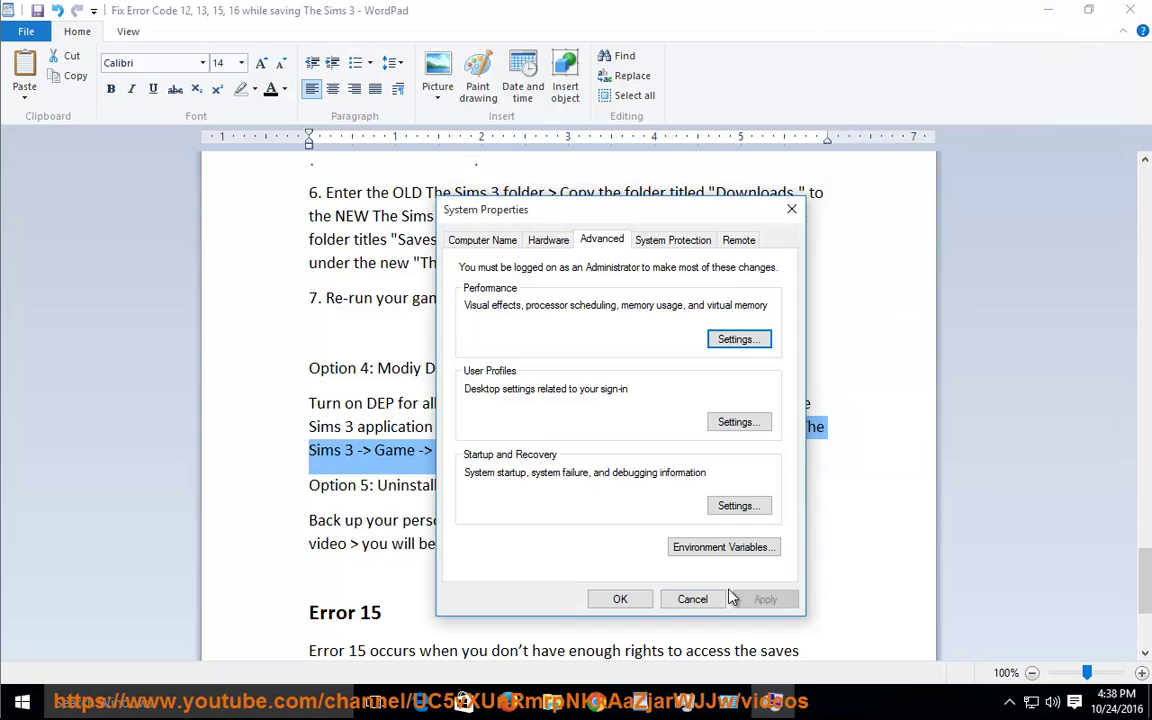
click(692, 599)
Highlight the "Option 5: Uninstall and Reinstall the Sims 3" line and the Error 15 heading in the document
click(550, 550)
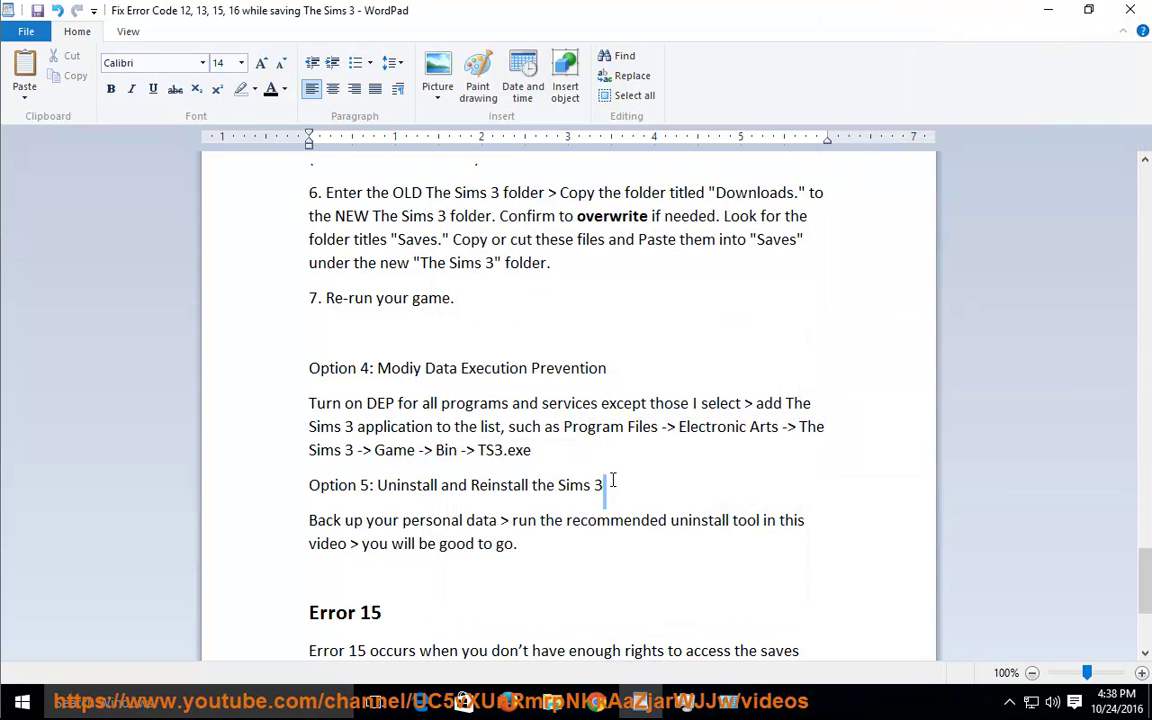
drag(637, 478, 289, 481)
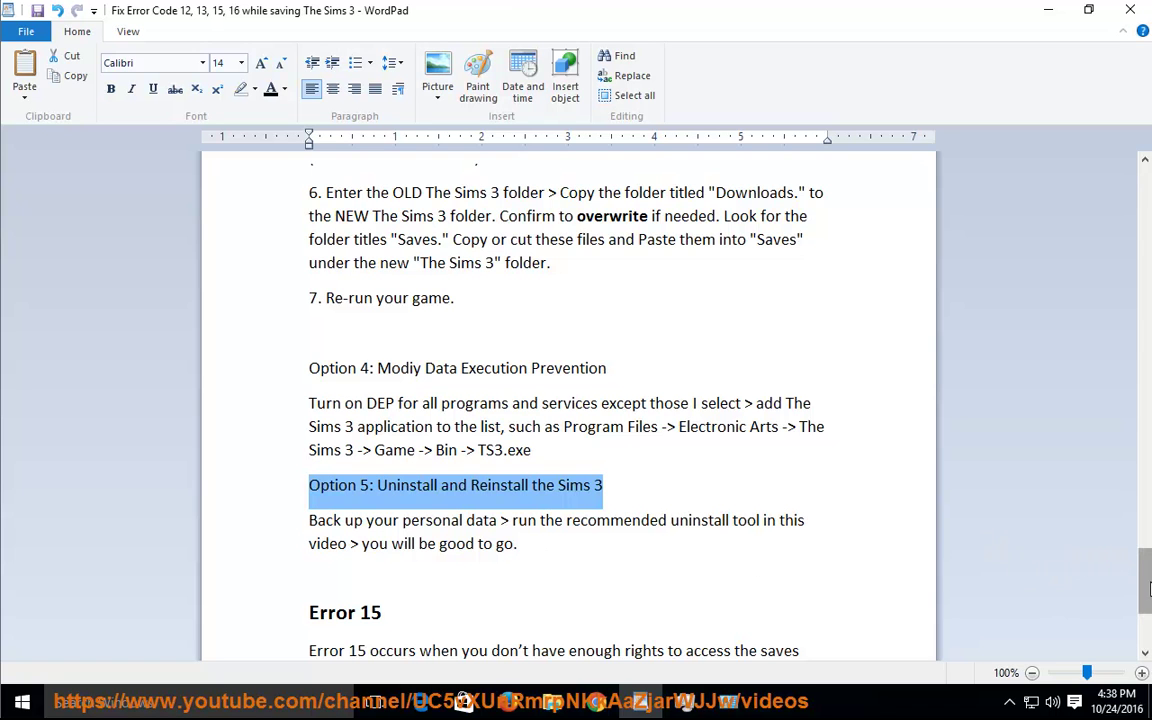
scroll(1147, 587, down, 3)
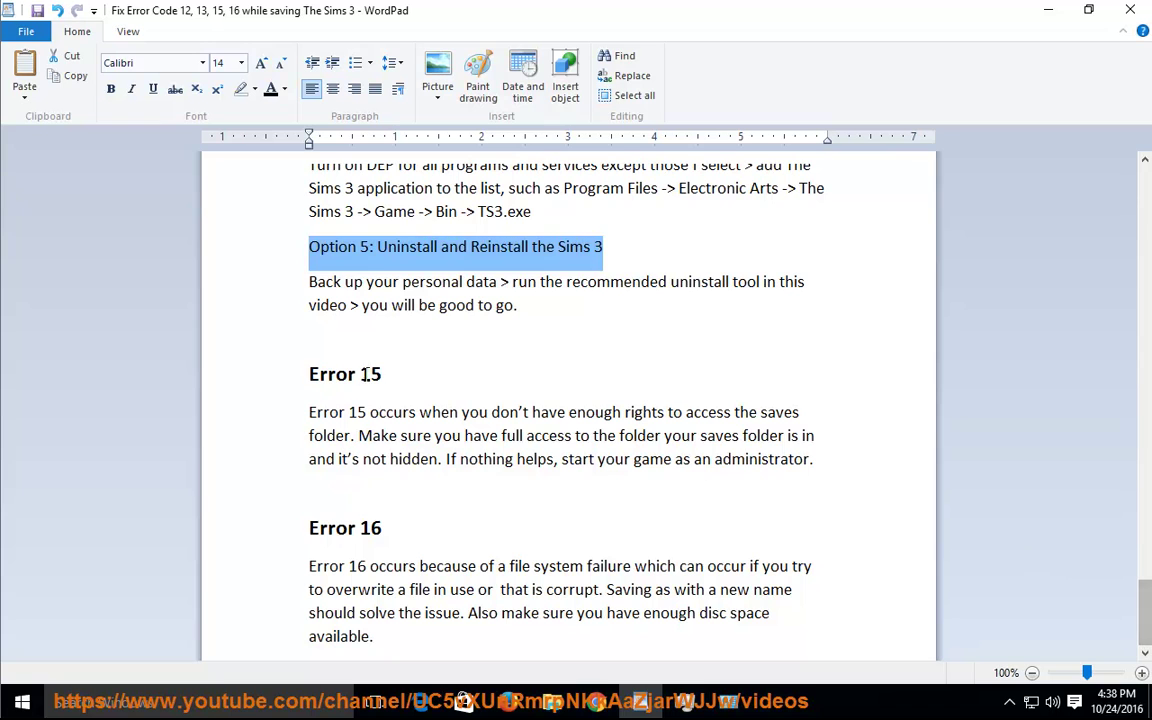
click(223, 377)
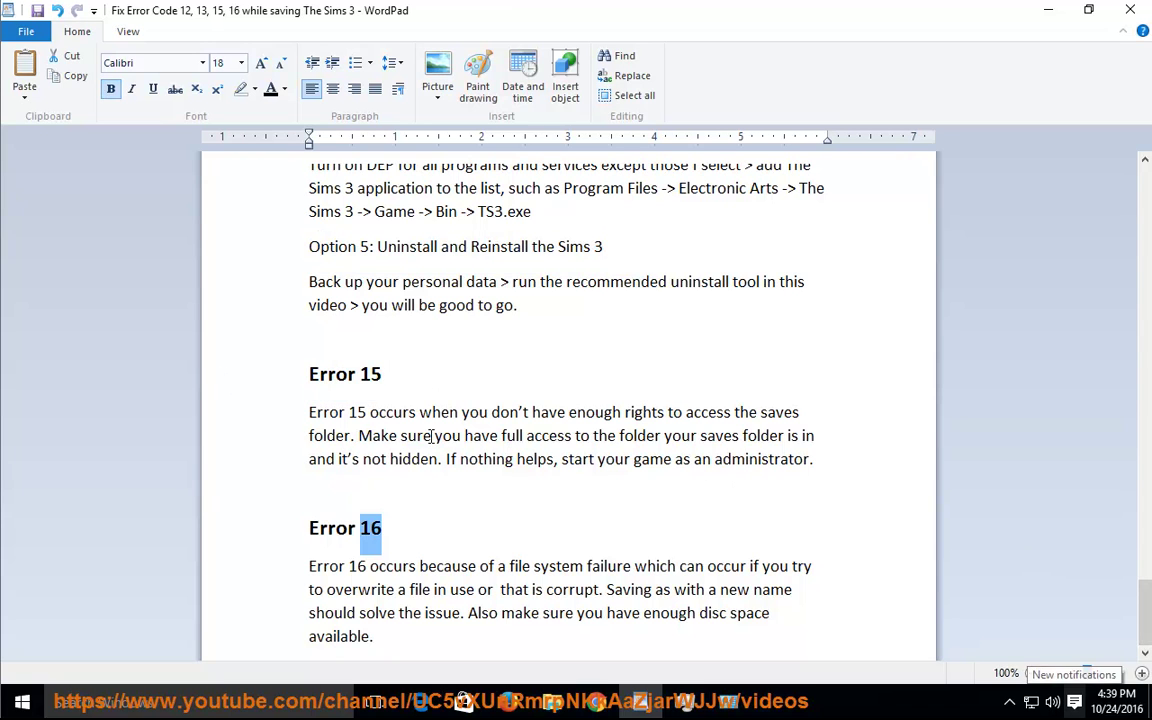
click(380, 380)
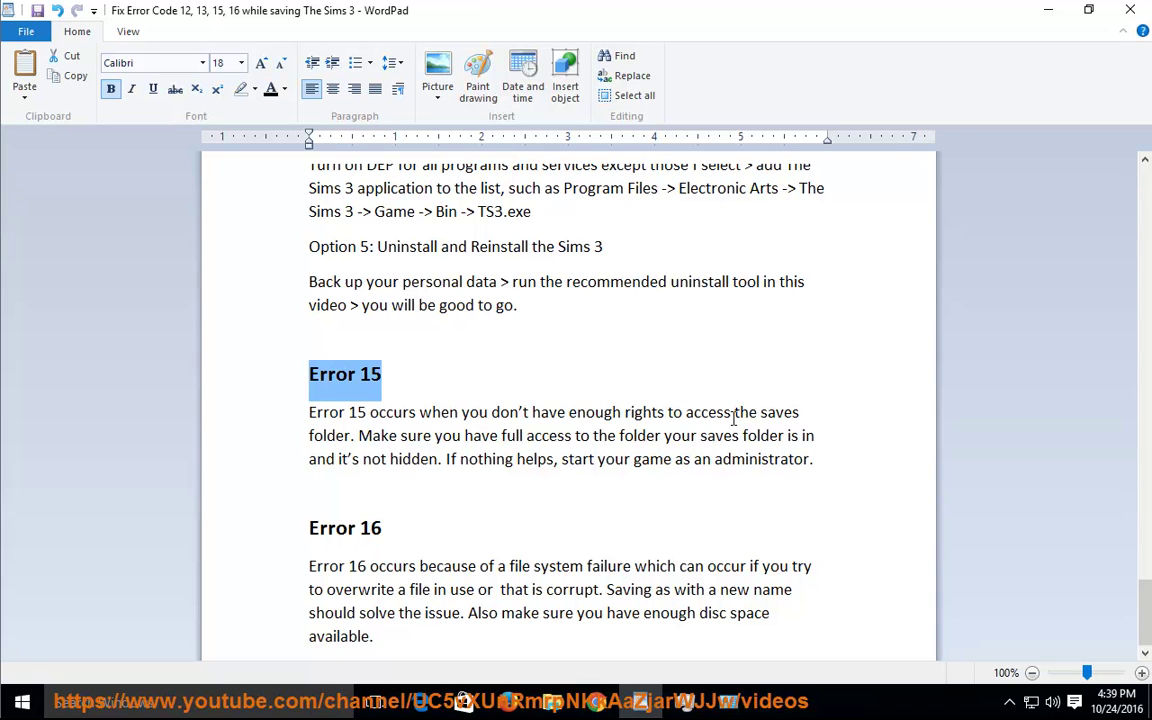
Make the word "rights" bold in the first sentence of the Error 15 paragraph
drag(570, 412, 810, 407)
double_click(648, 413)
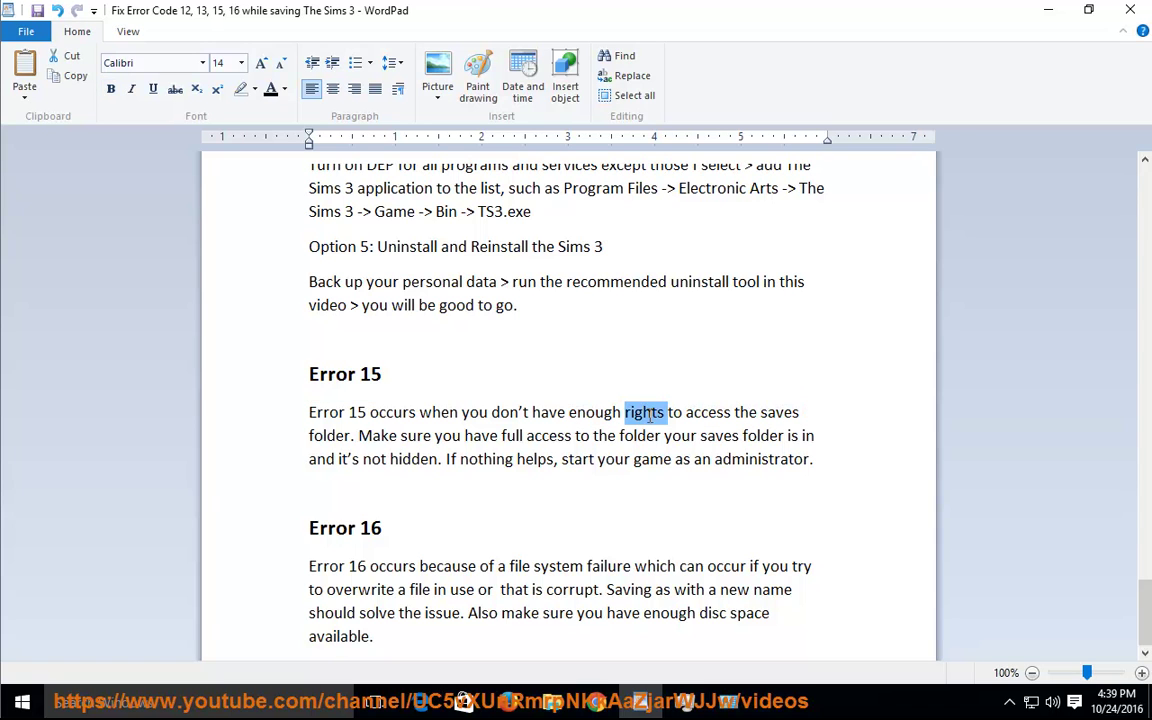
click(111, 89)
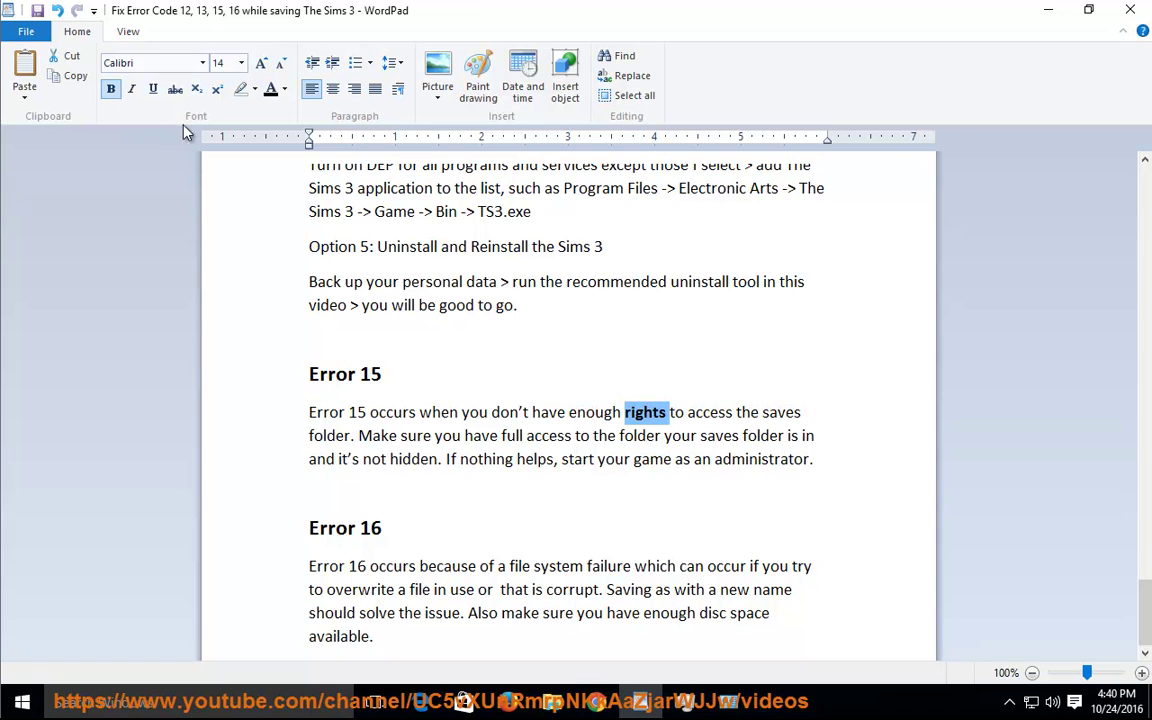
Highlight "access" and the phrase "and it's not hidden" in the Error 15 paragraph
click(550, 456)
double_click(558, 436)
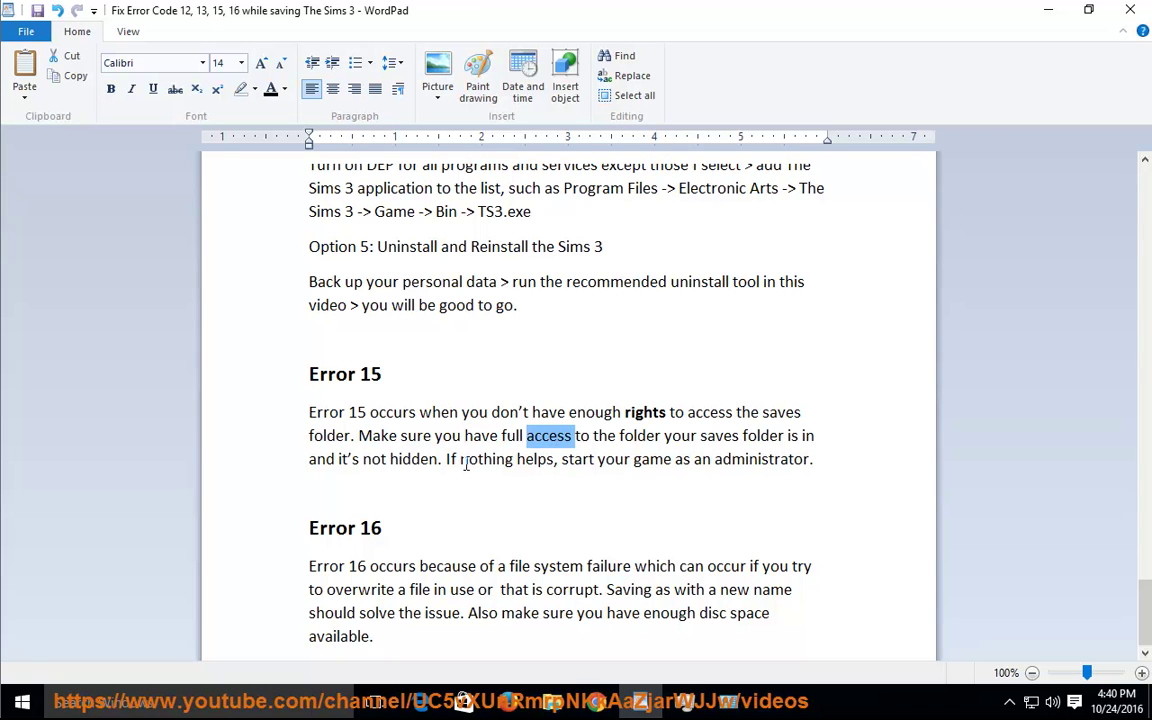
drag(441, 459, 329, 457)
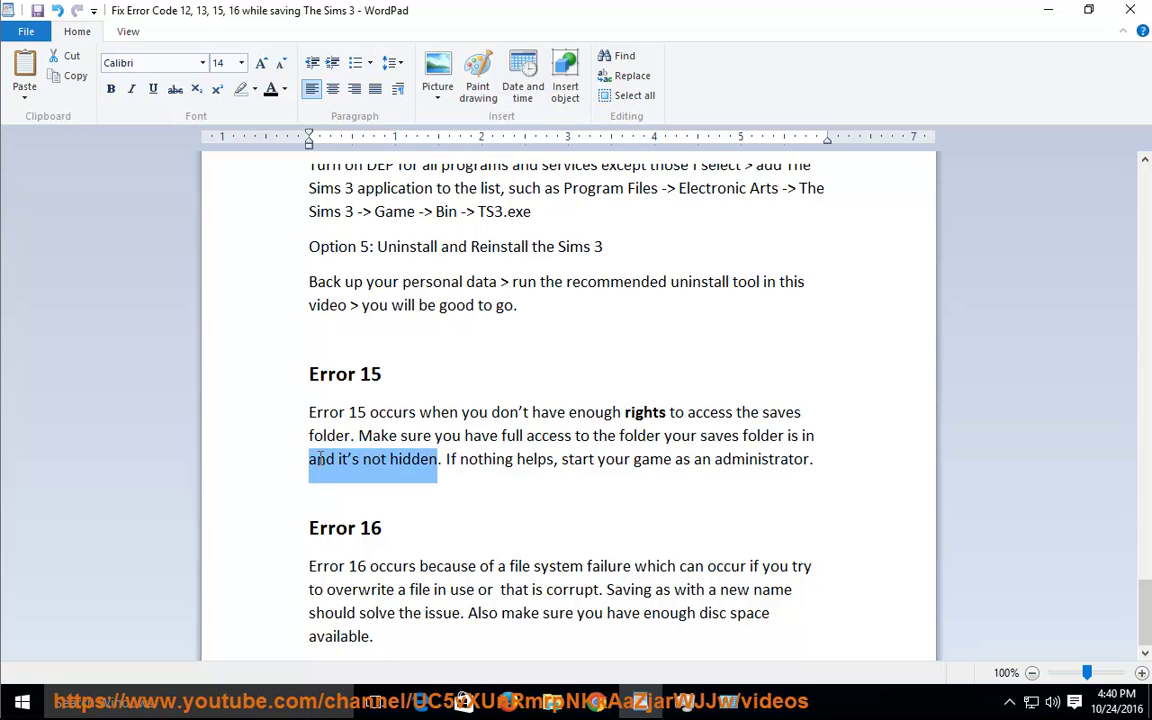
View the properties of The Sims 3 folder in Documents > Electronic Arts, and clear the folder window away
click(553, 701)
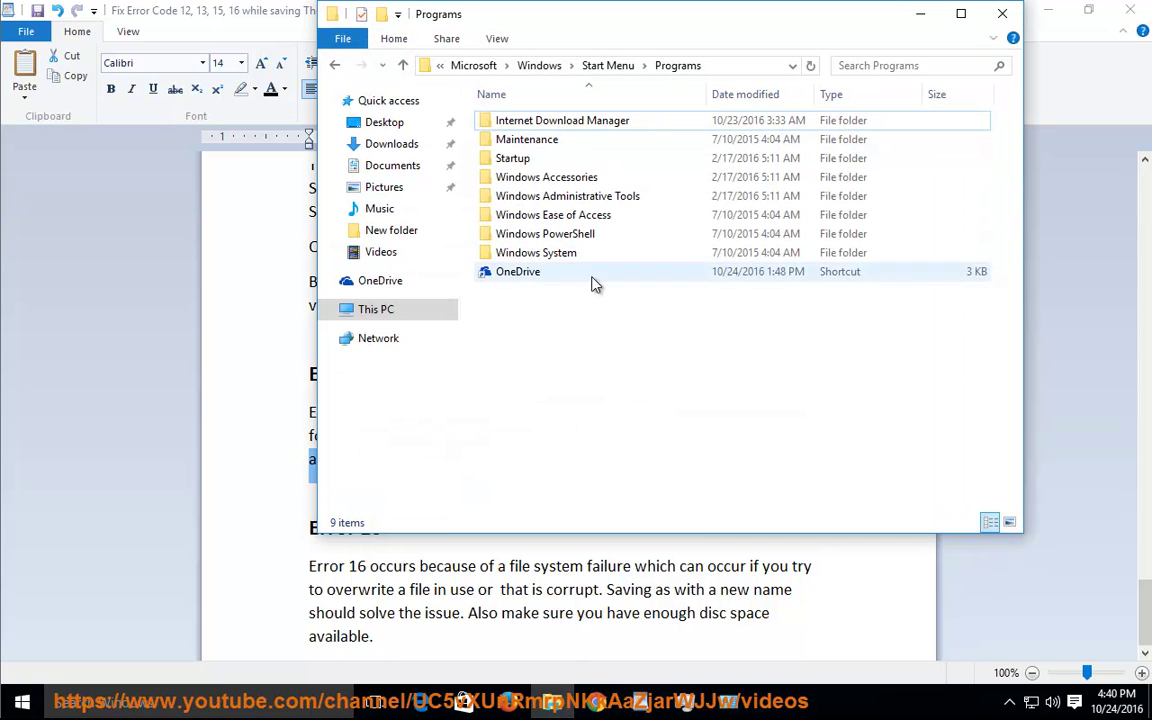
click(392, 165)
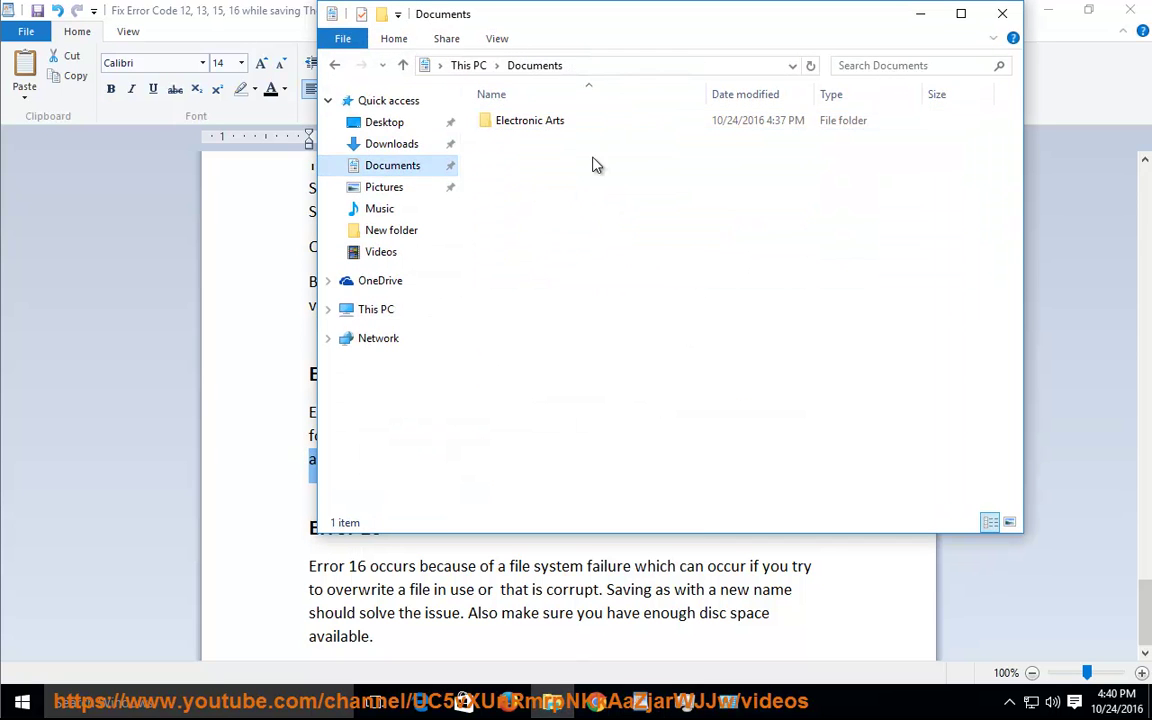
double_click(540, 121)
right_click(518, 140)
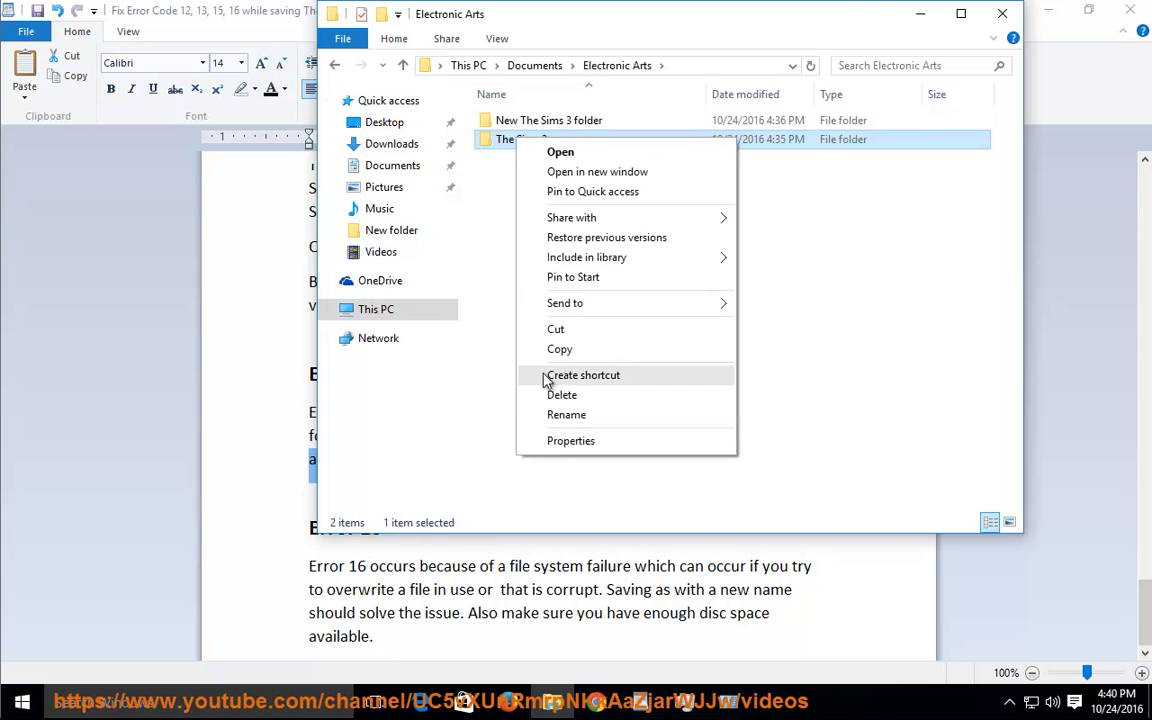
click(560, 441)
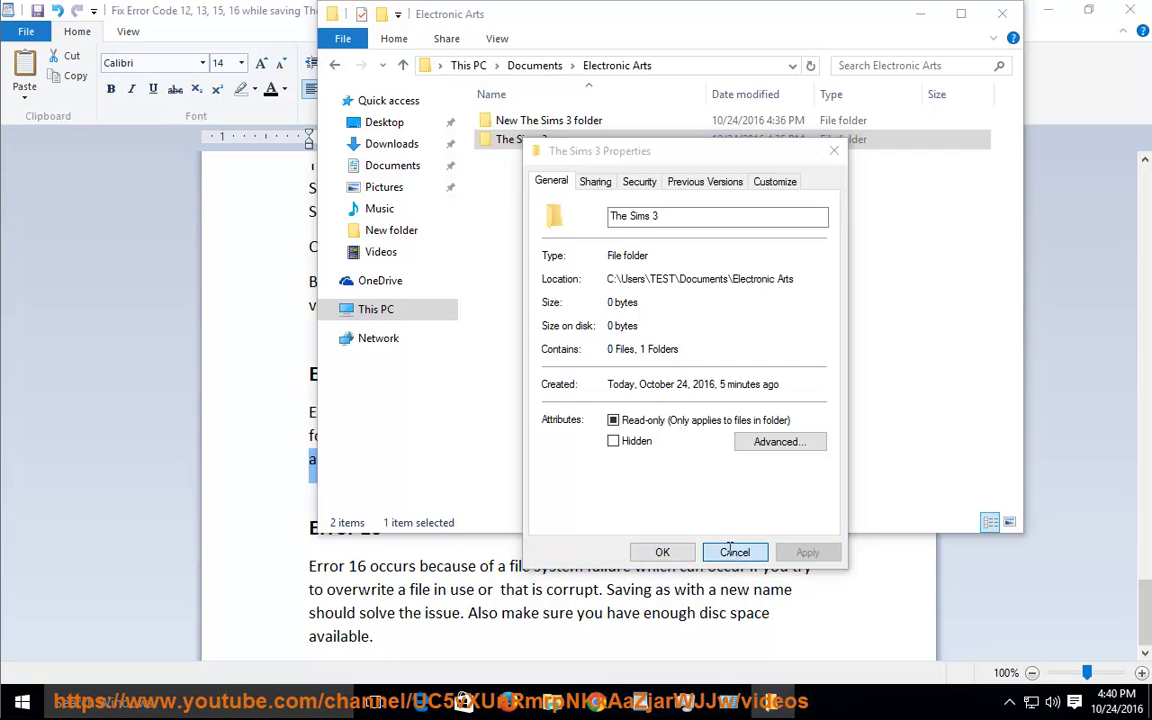
click(735, 552)
click(930, 17)
Highlight the Error 16 heading and make "disc space" bold in the paragraph below it
click(618, 435)
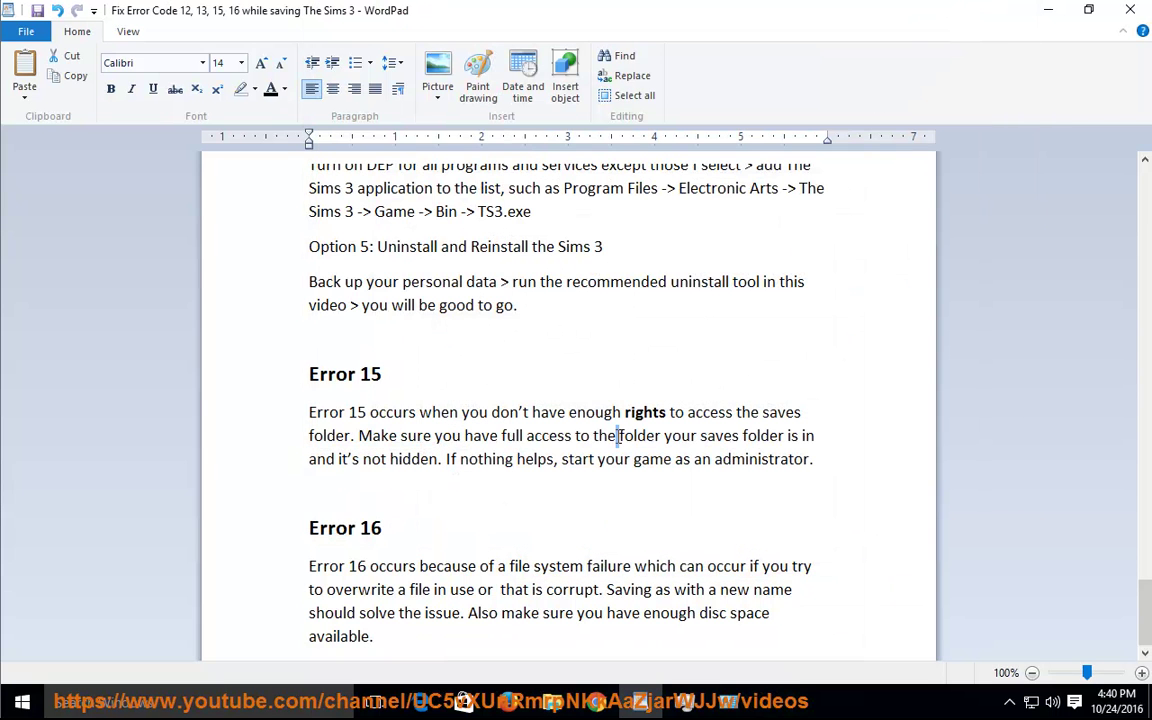
drag(422, 541, 282, 538)
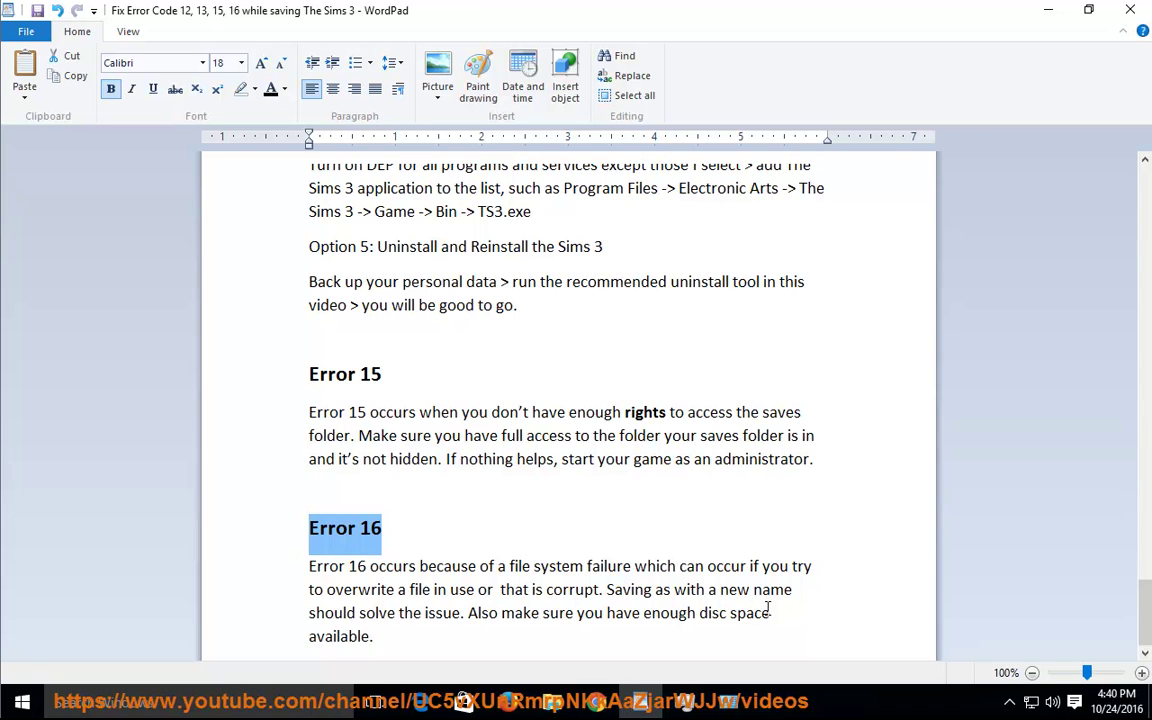
drag(768, 610, 714, 620)
click(111, 89)
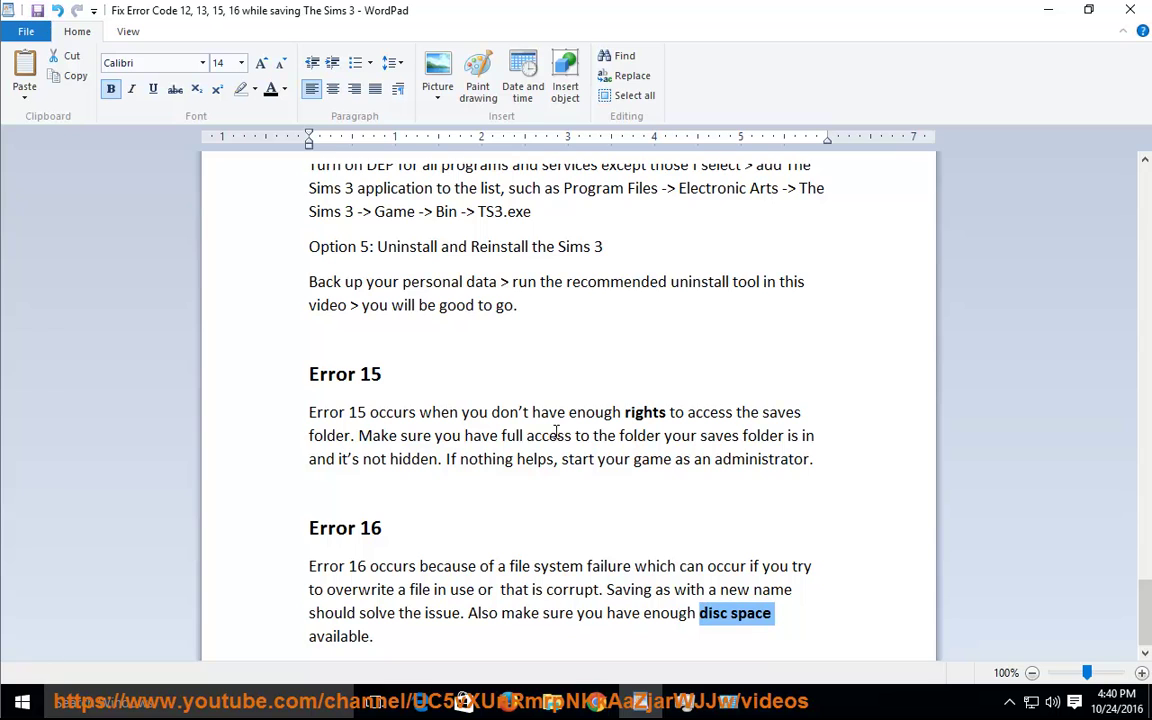
Open the properties of Local Disk (C:) from This PC to check the drive's free space
click(553, 706)
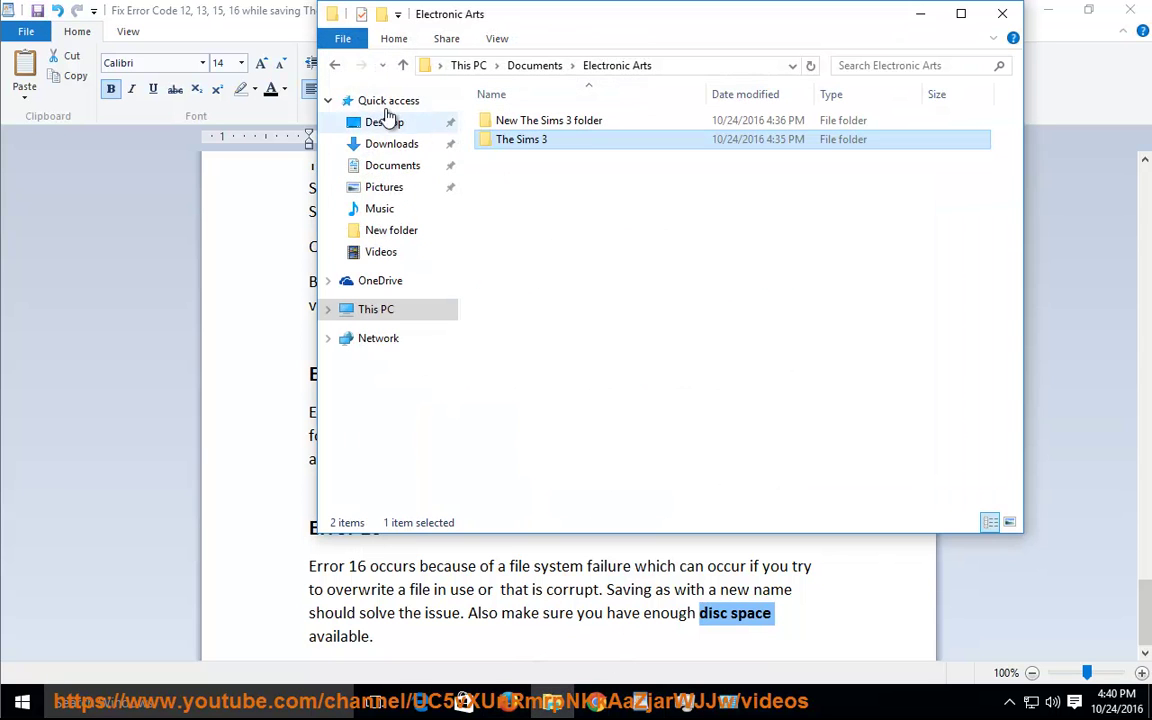
click(380, 316)
click(880, 312)
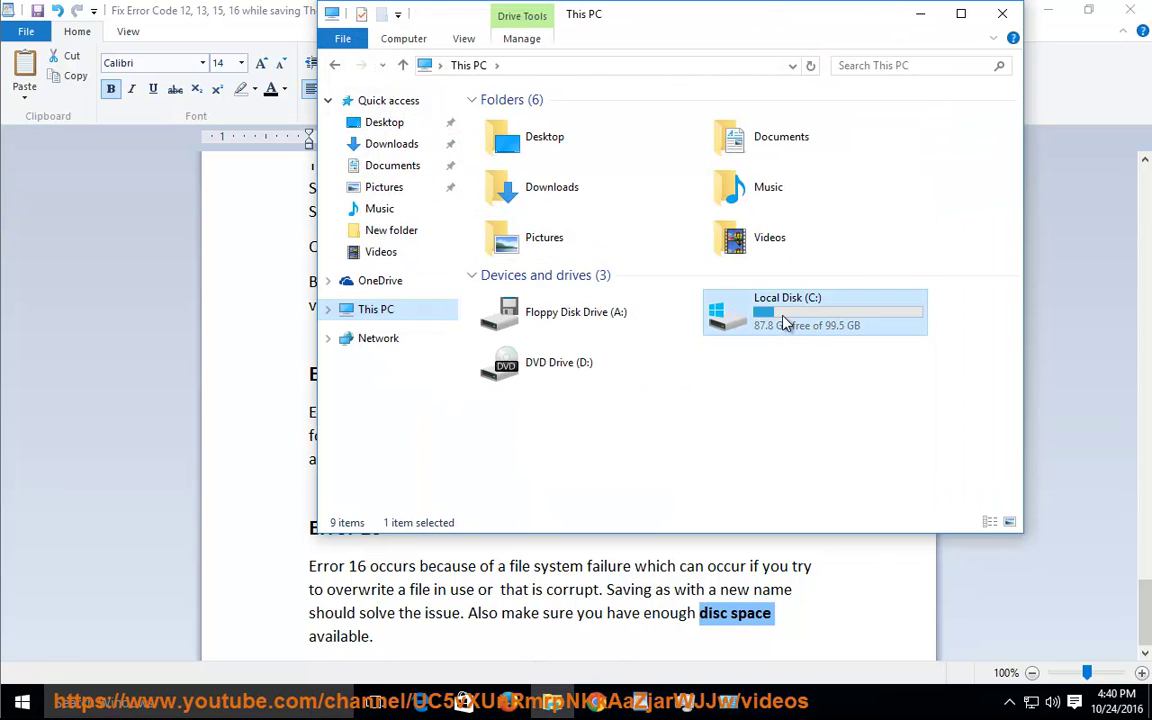
right_click(915, 320)
click(935, 586)
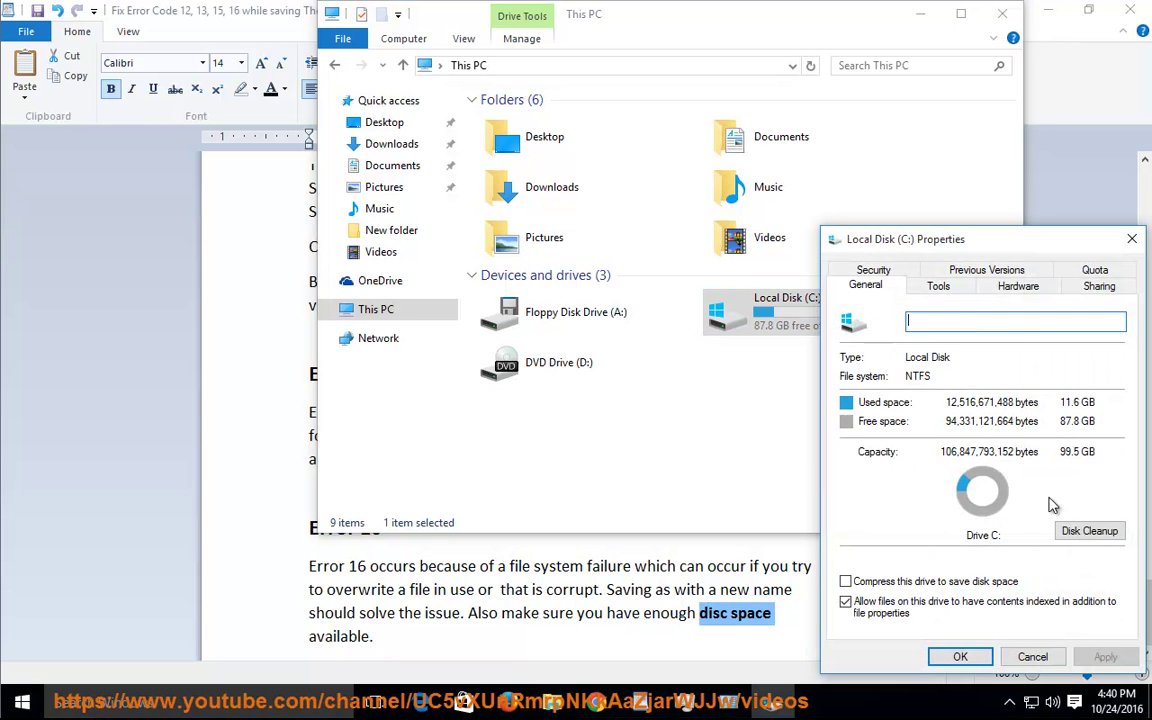